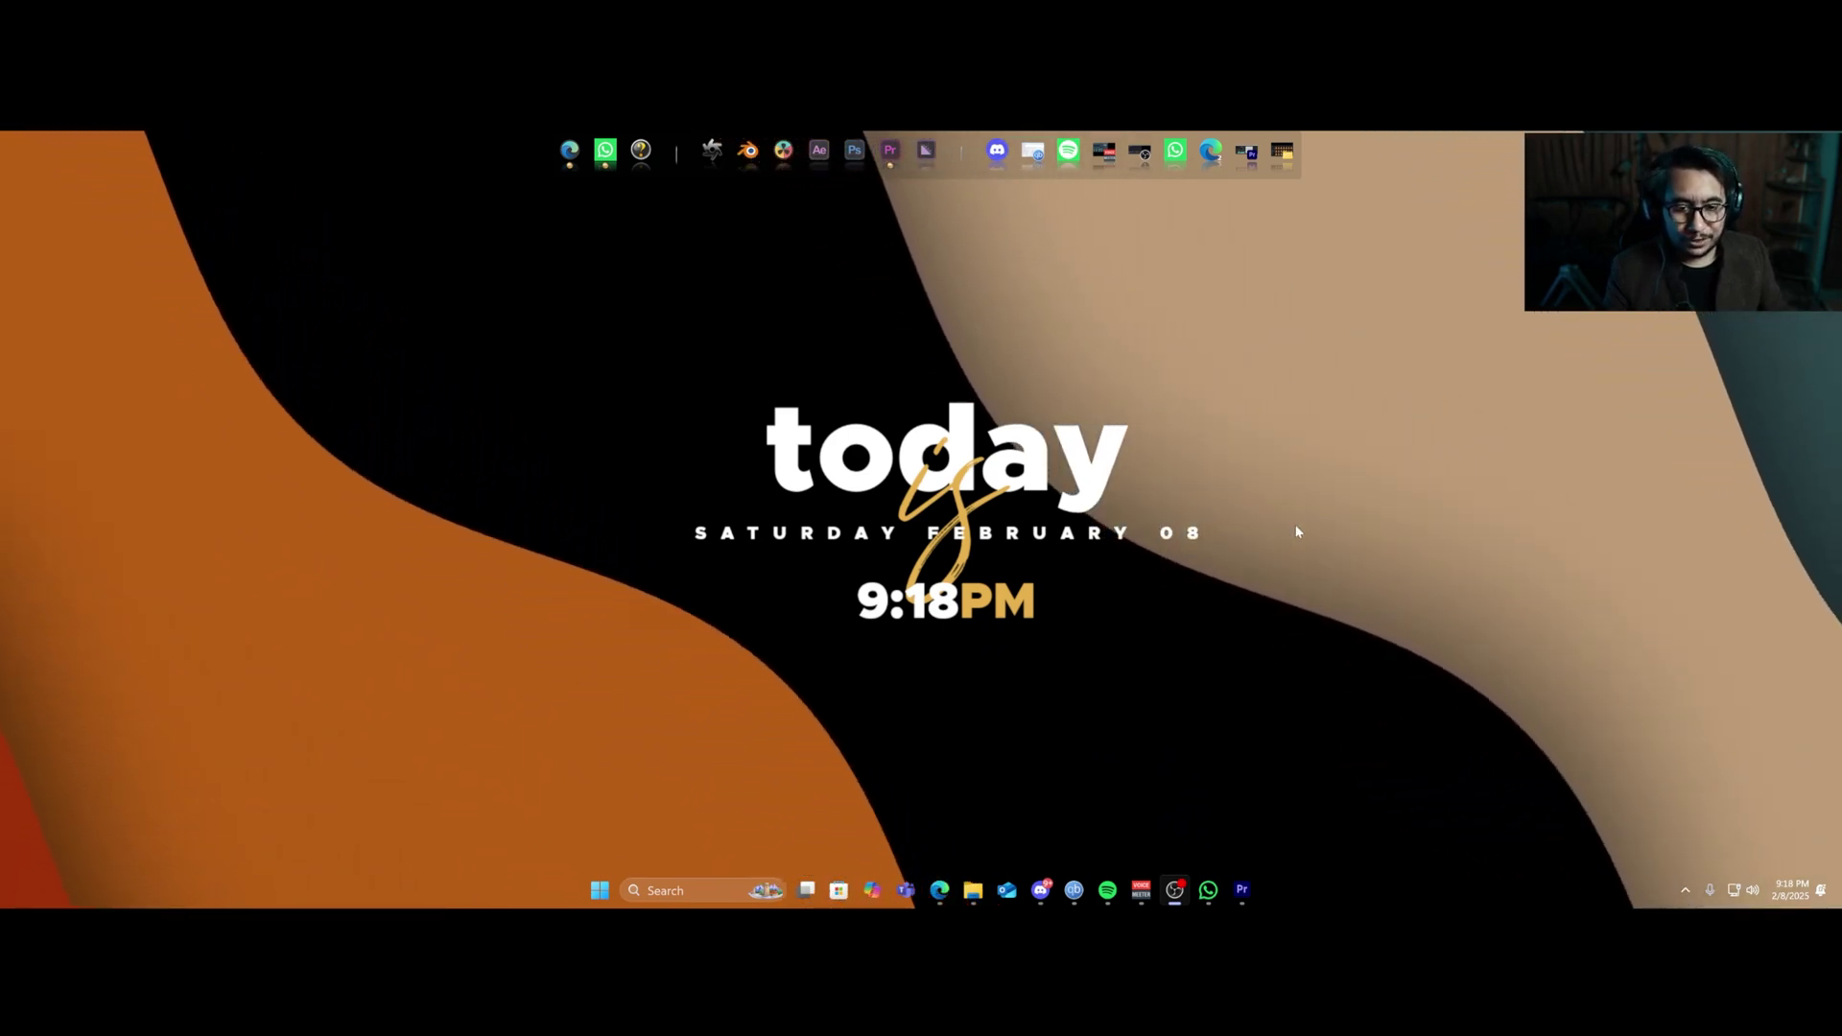
Sign in to the OTOY account on the OTOY website.
mouse_move(942, 892)
left_click(1013, 847)
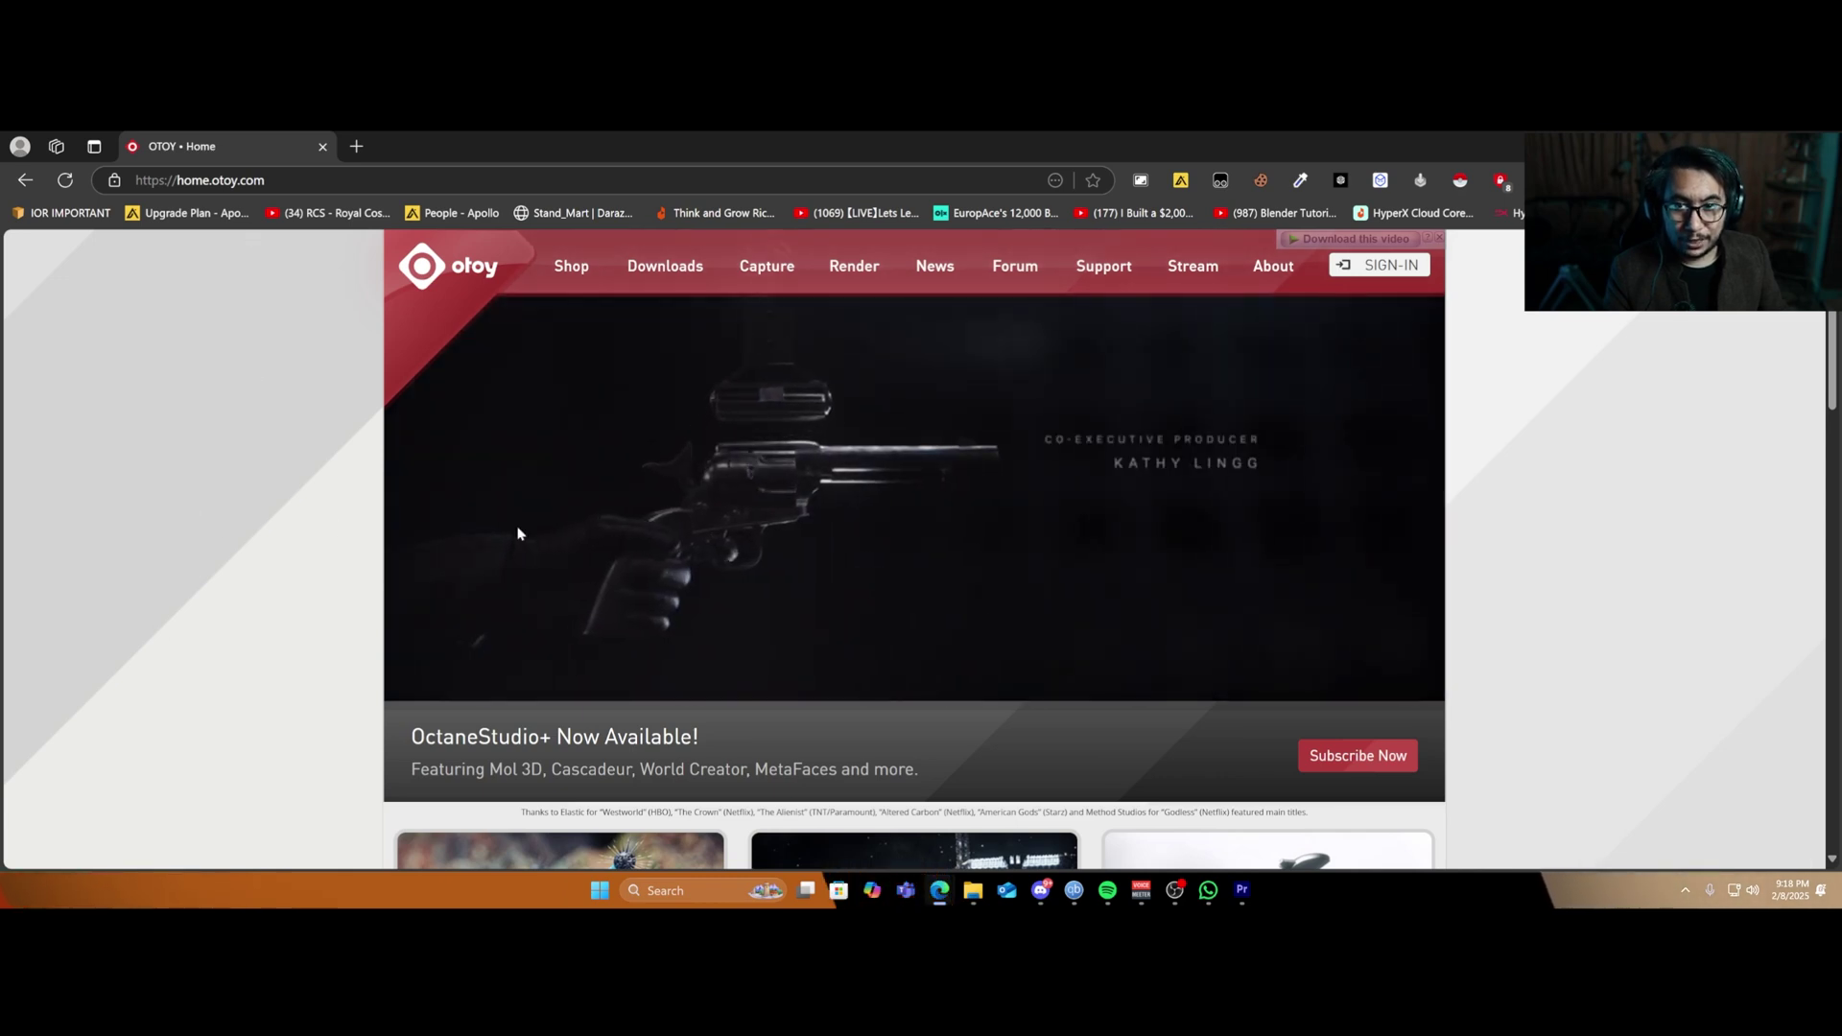
left_click(1382, 265)
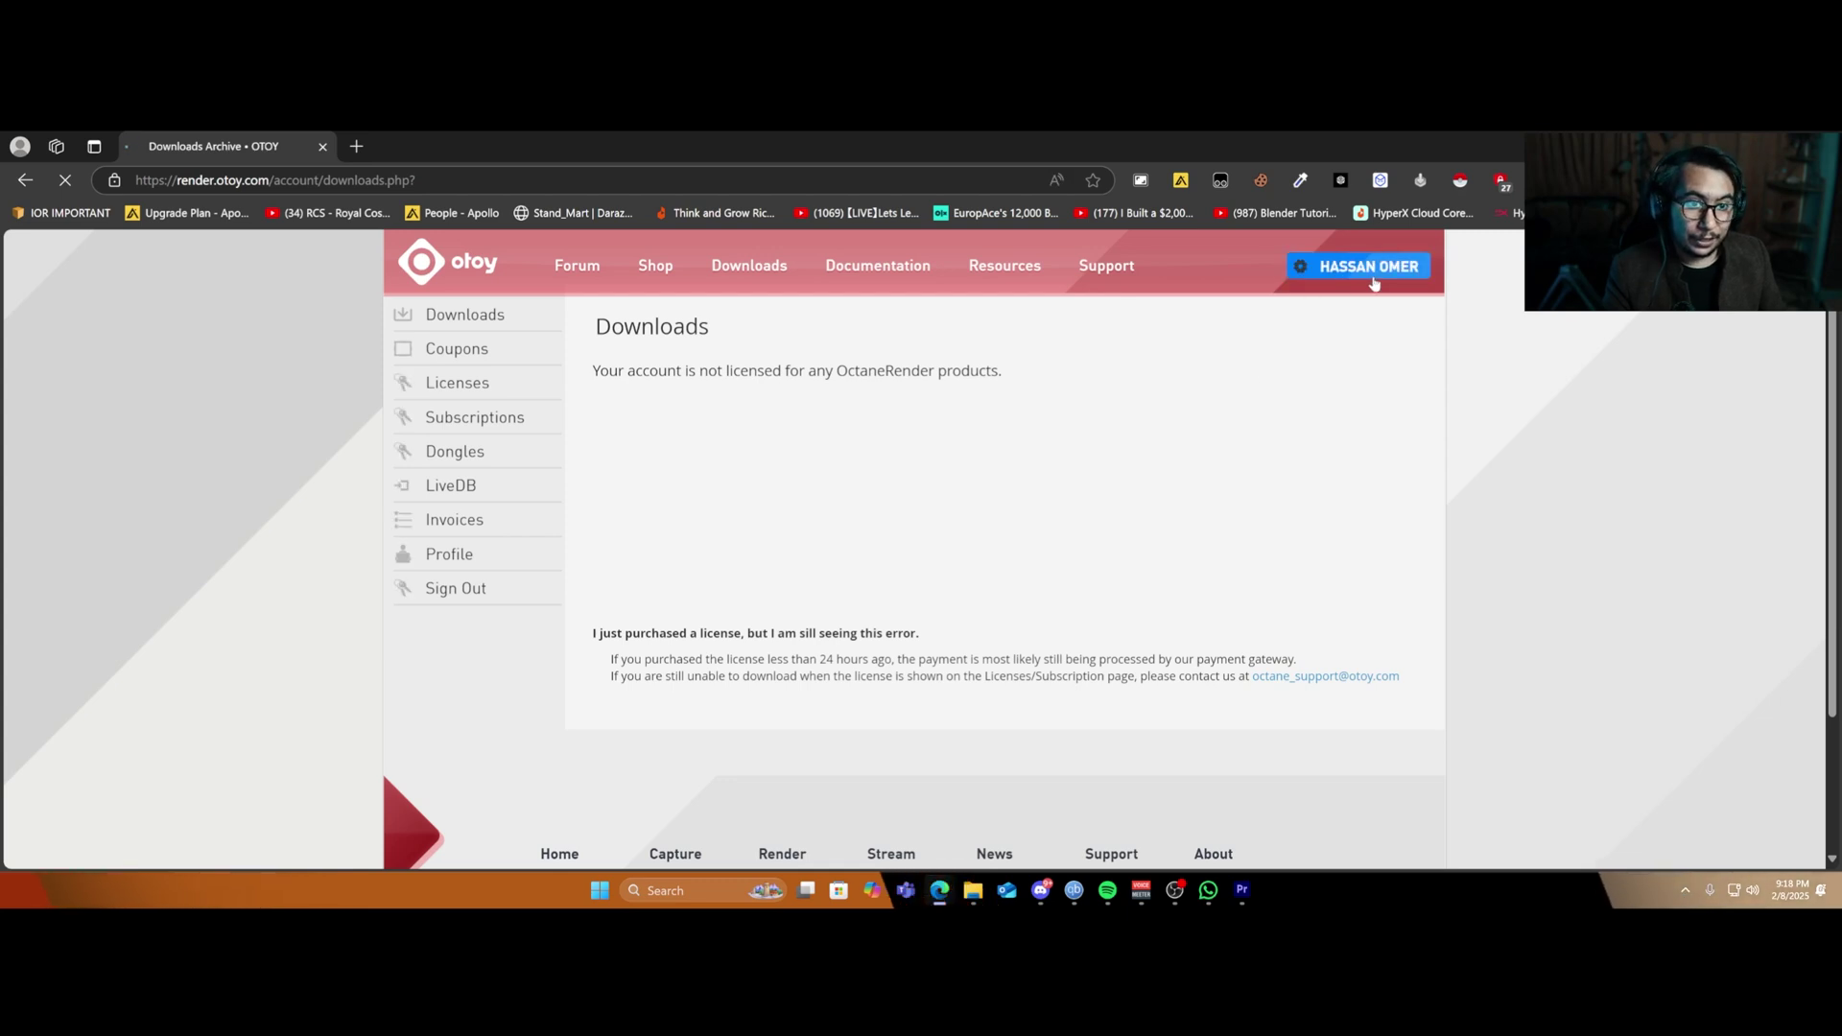
Choose the OctaneRender Prime (Free tier) offer from the OctaneRender shop page.
left_click(429, 259)
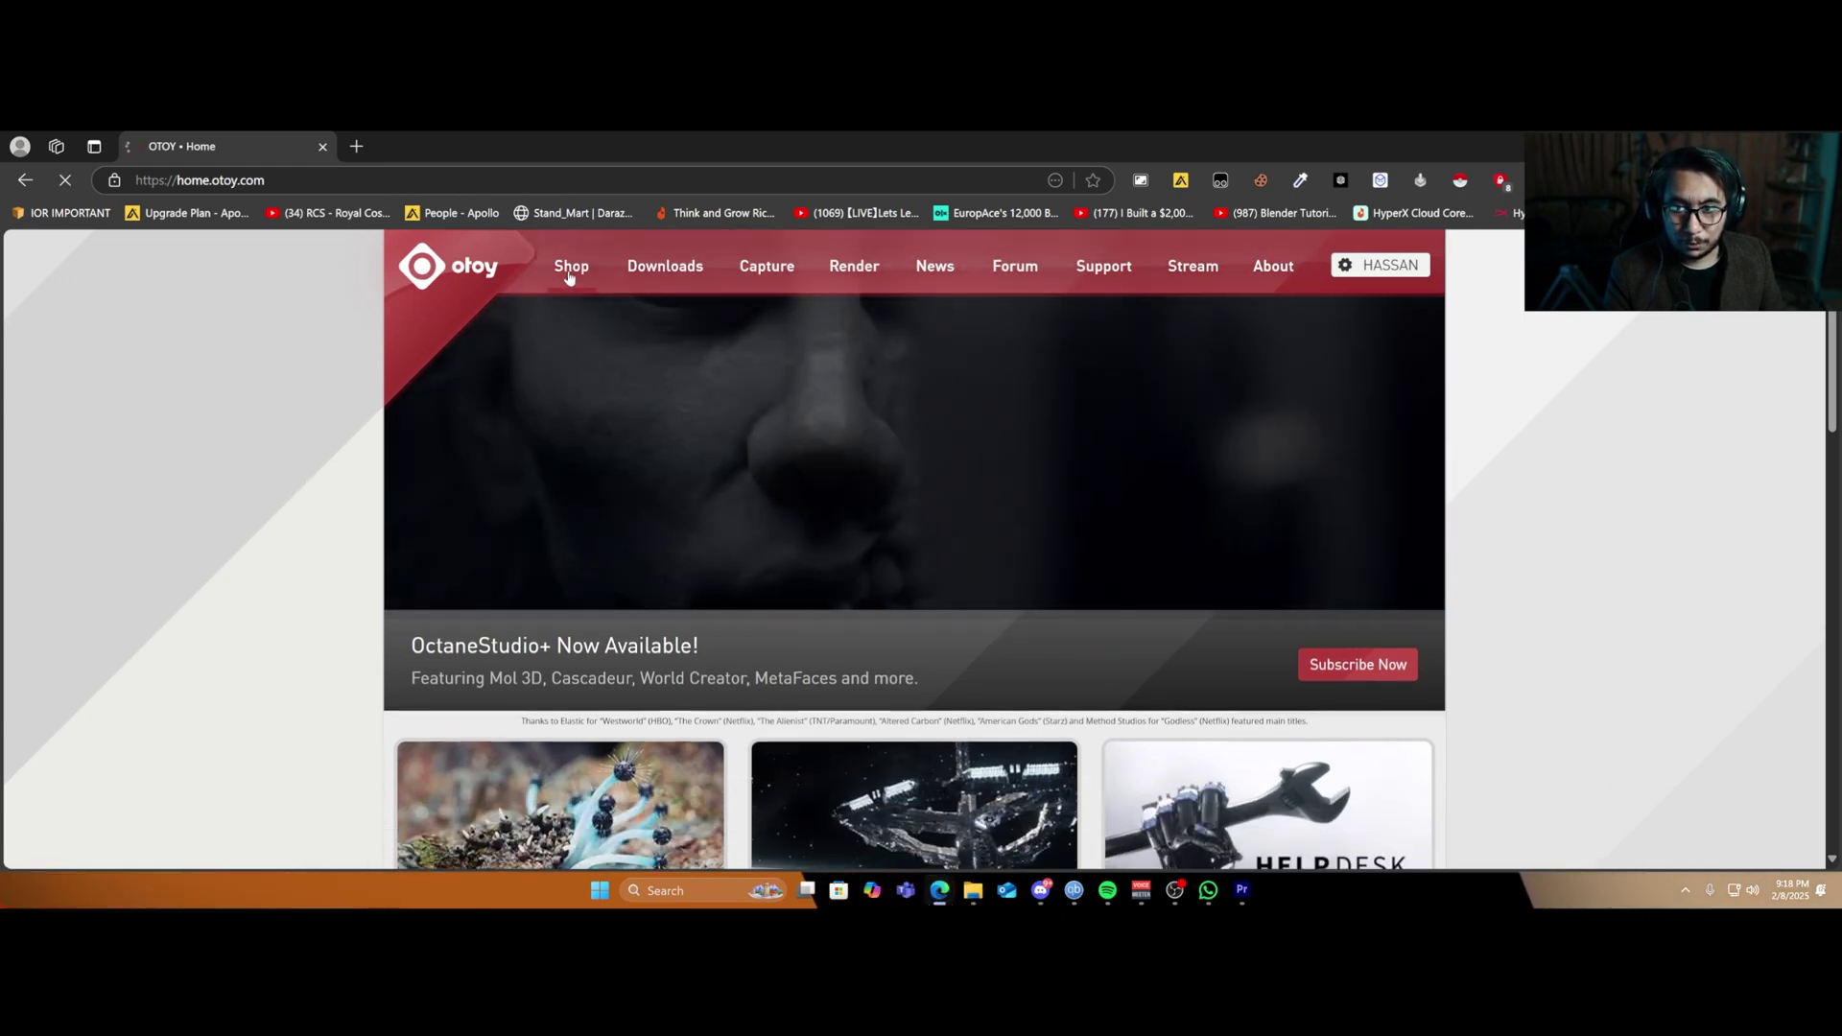
left_click(402, 470)
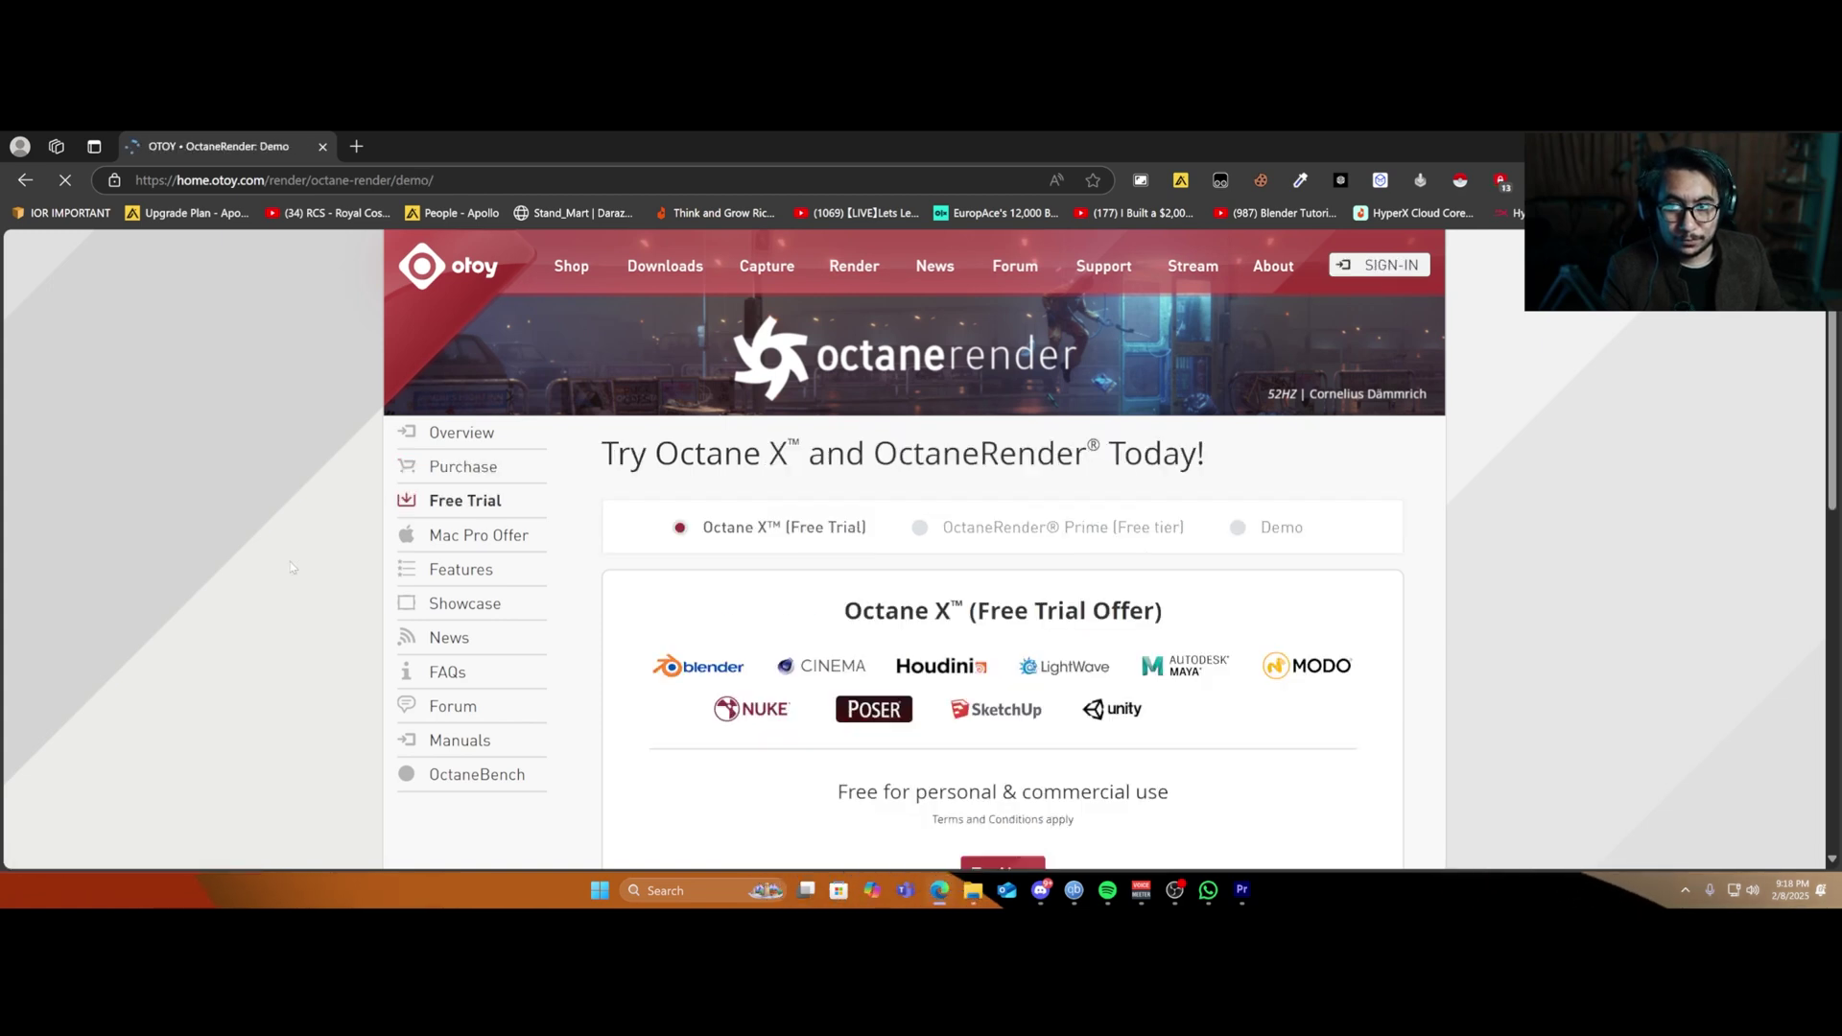
left_click(992, 547)
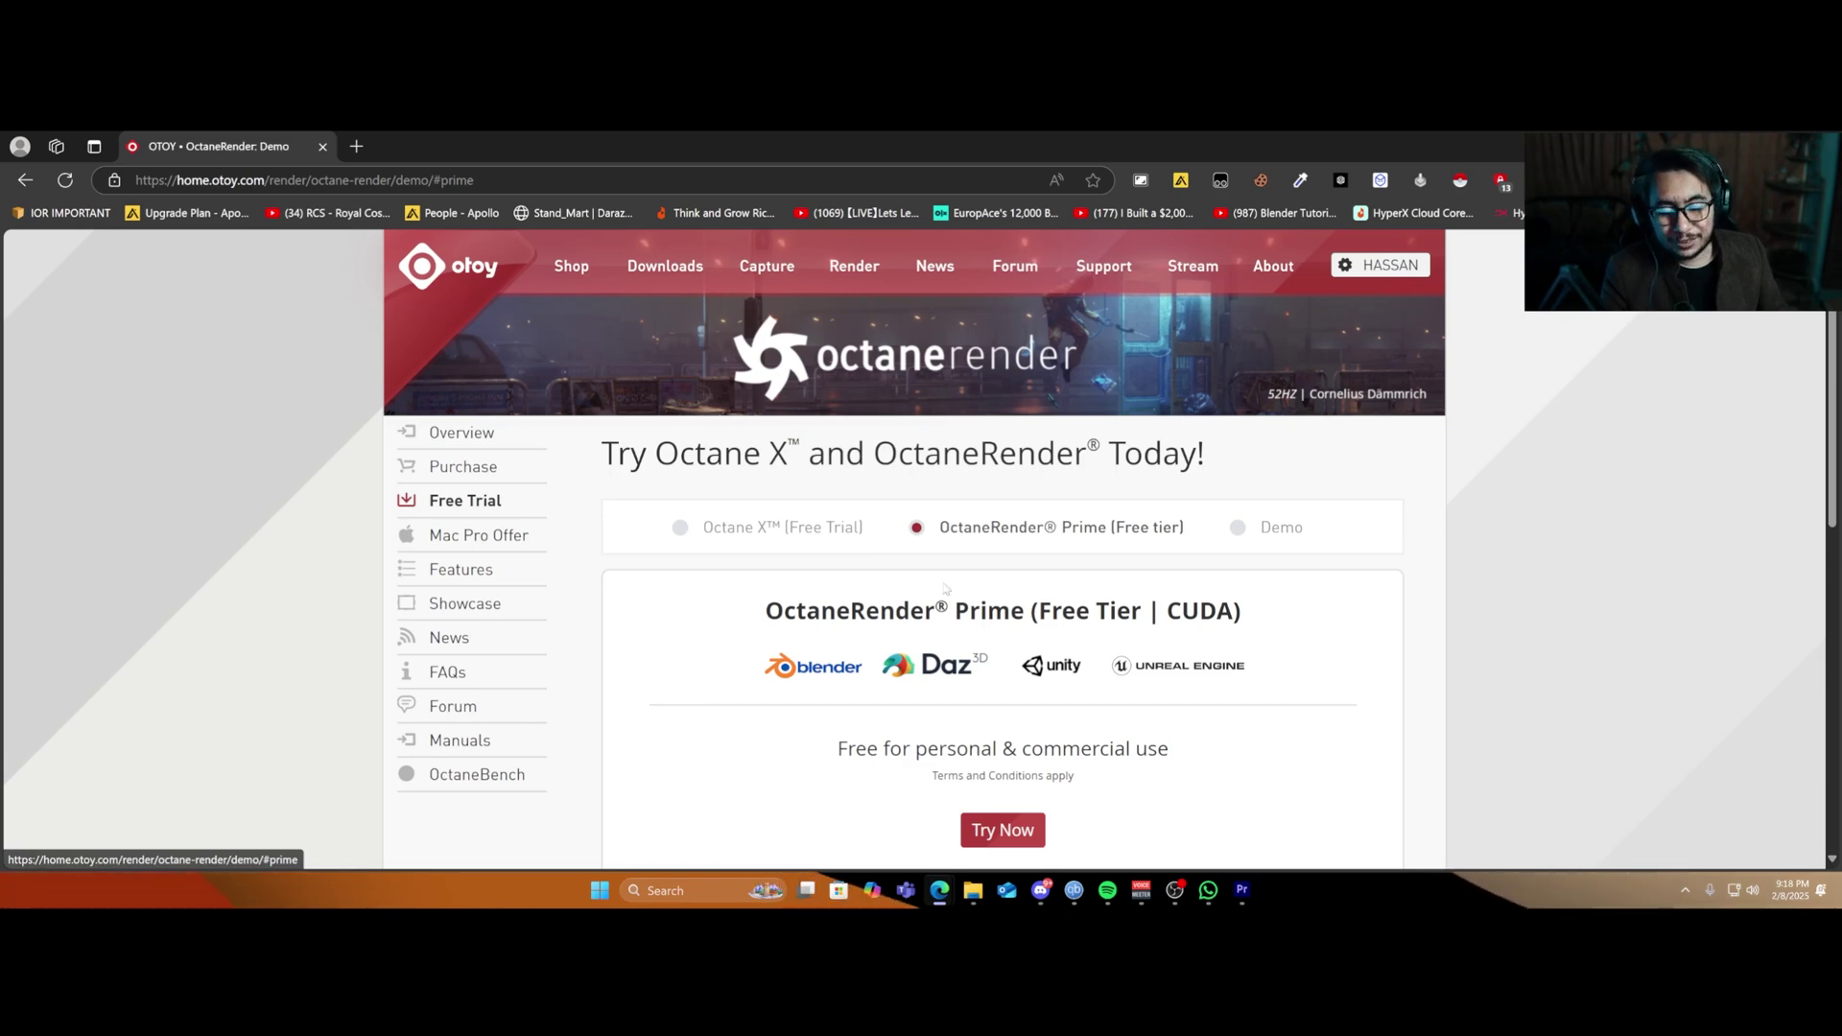
scroll(912, 690, "down", 2)
Apply for the Prime free tier and download the Windows 2024.1.2 OctaneServer Prime installer.
left_click(1020, 651)
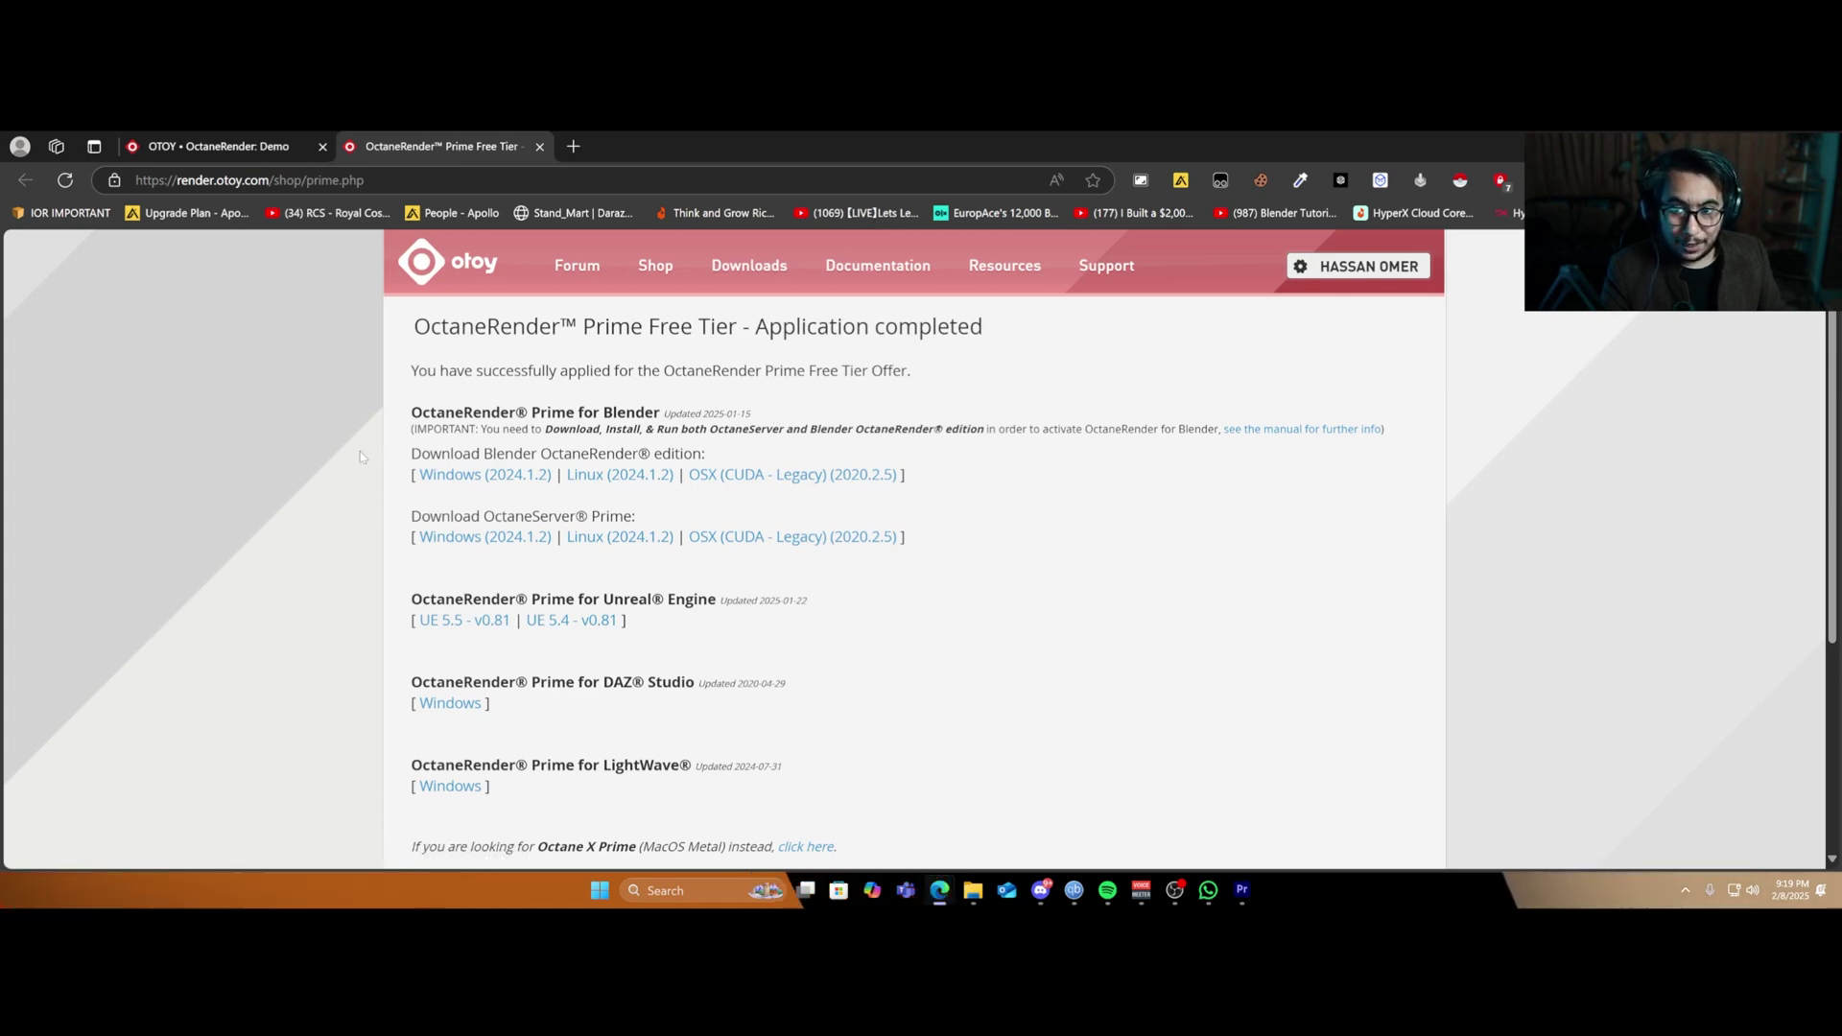
left_click(472, 474)
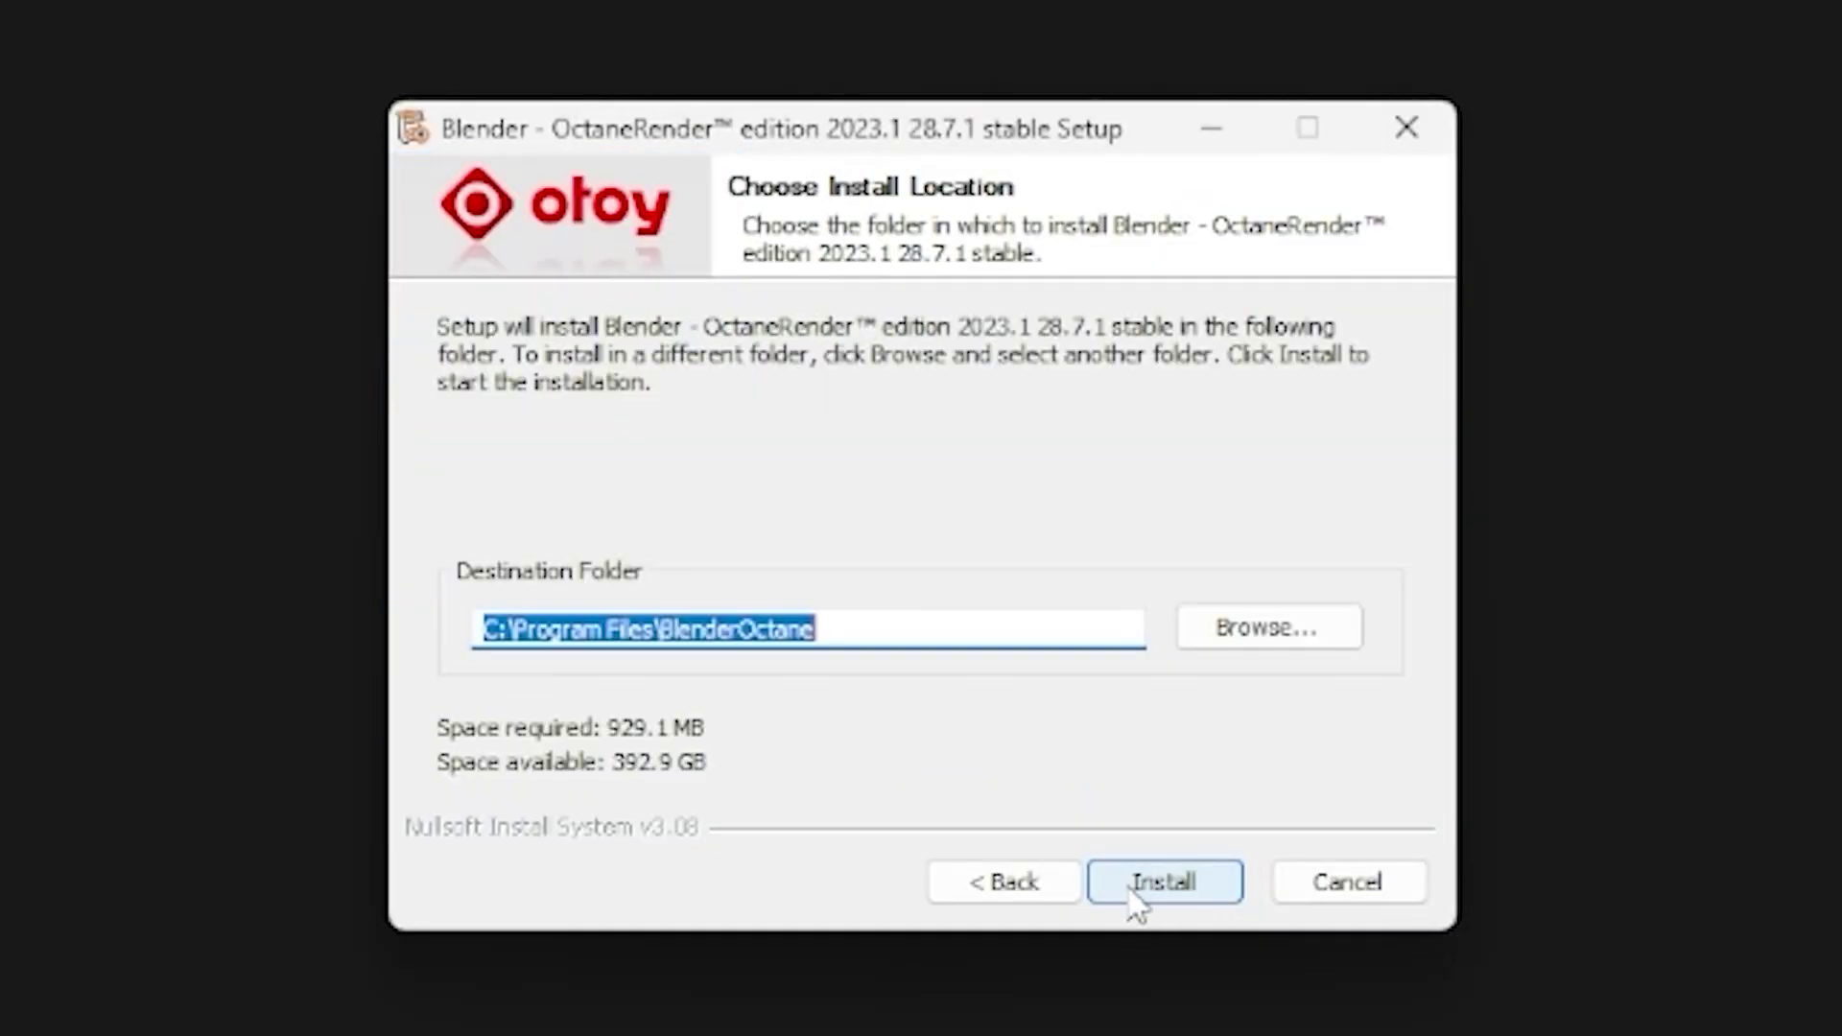
Install OctaneServer Prime into C:\Program Files\OctaneServerPrime.
left_click(1137, 883)
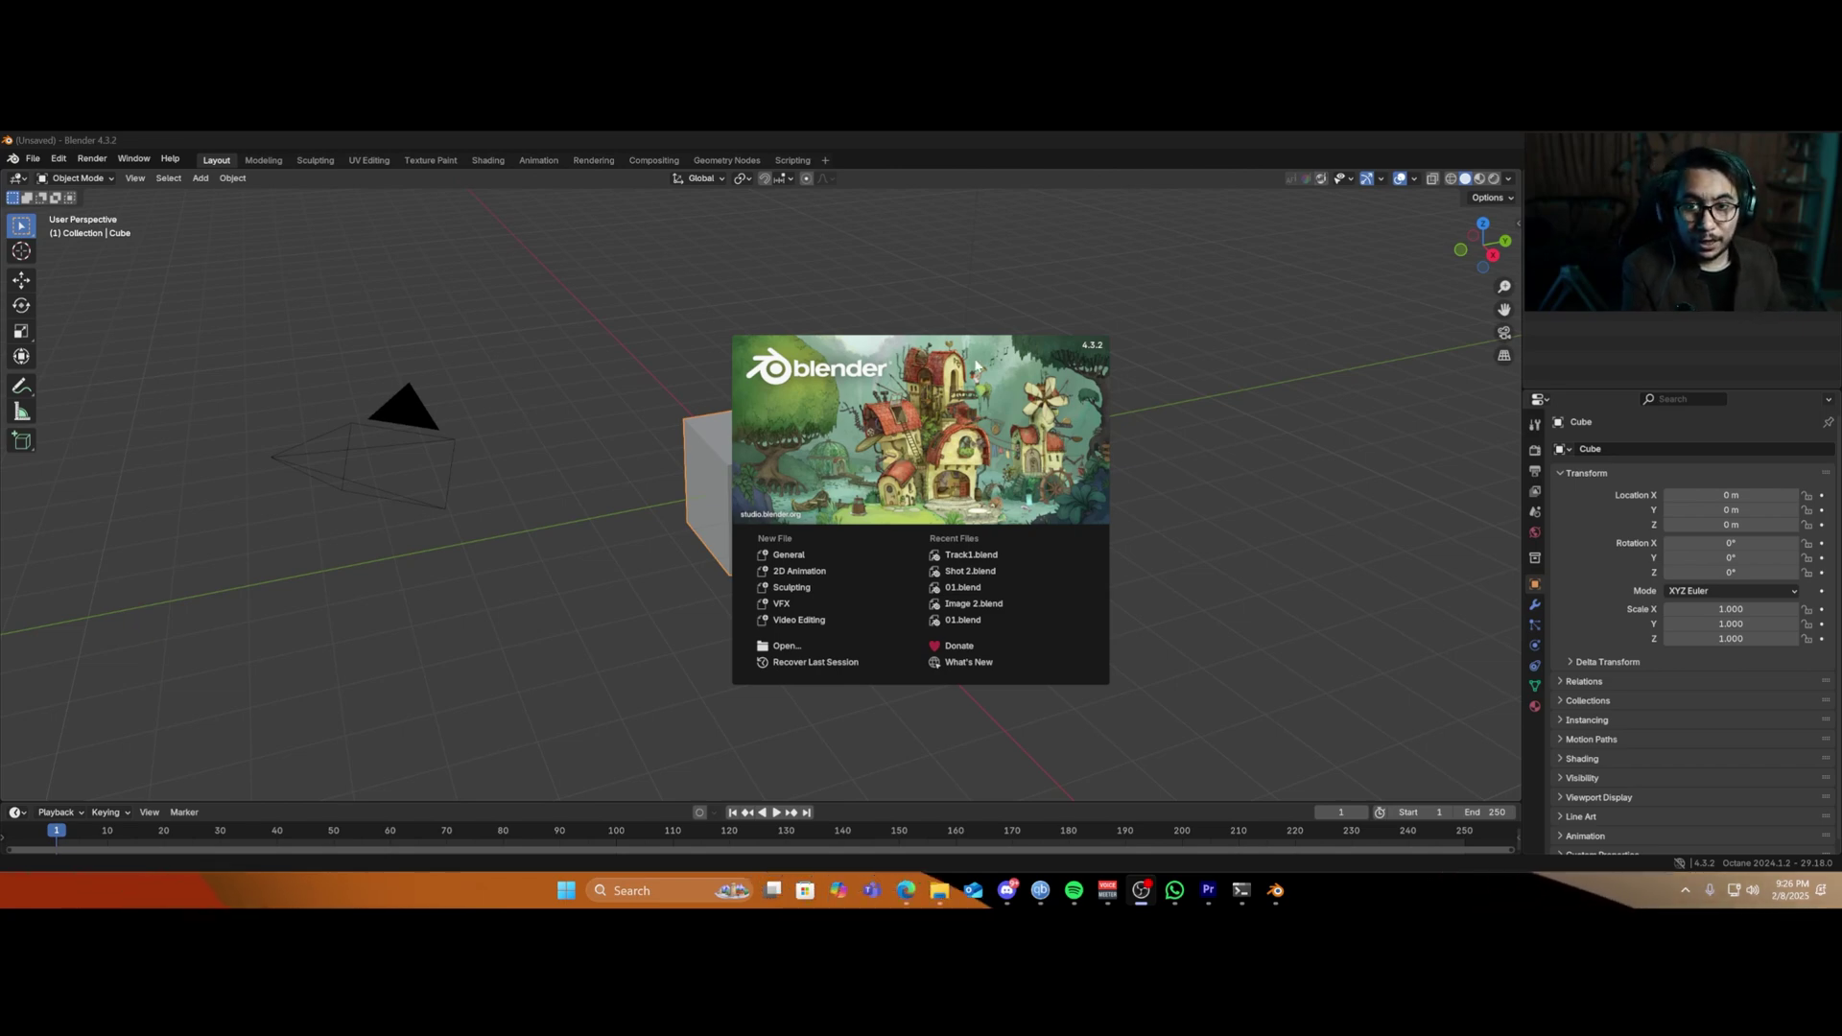
Dismiss the splash and confirm the OctaneBlender v29.18.0 add-on is enabled in Preferences.
left_click(1196, 374)
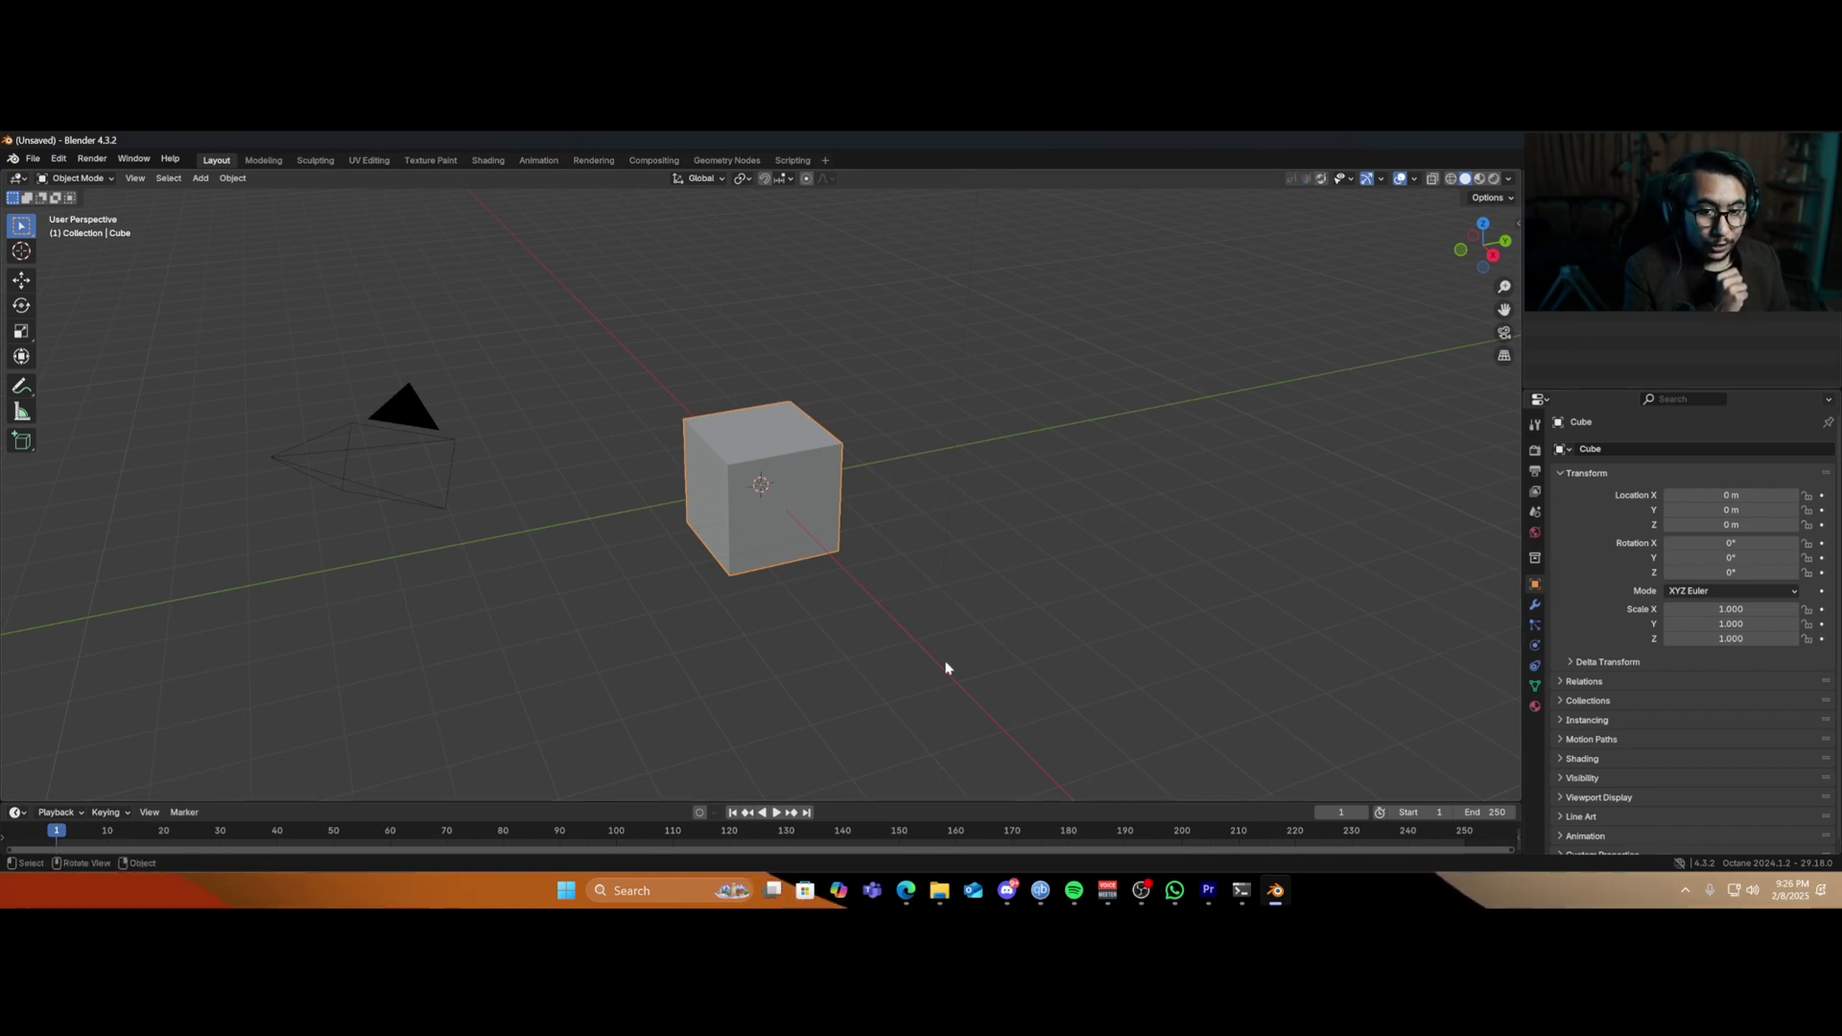
left_click(56, 159)
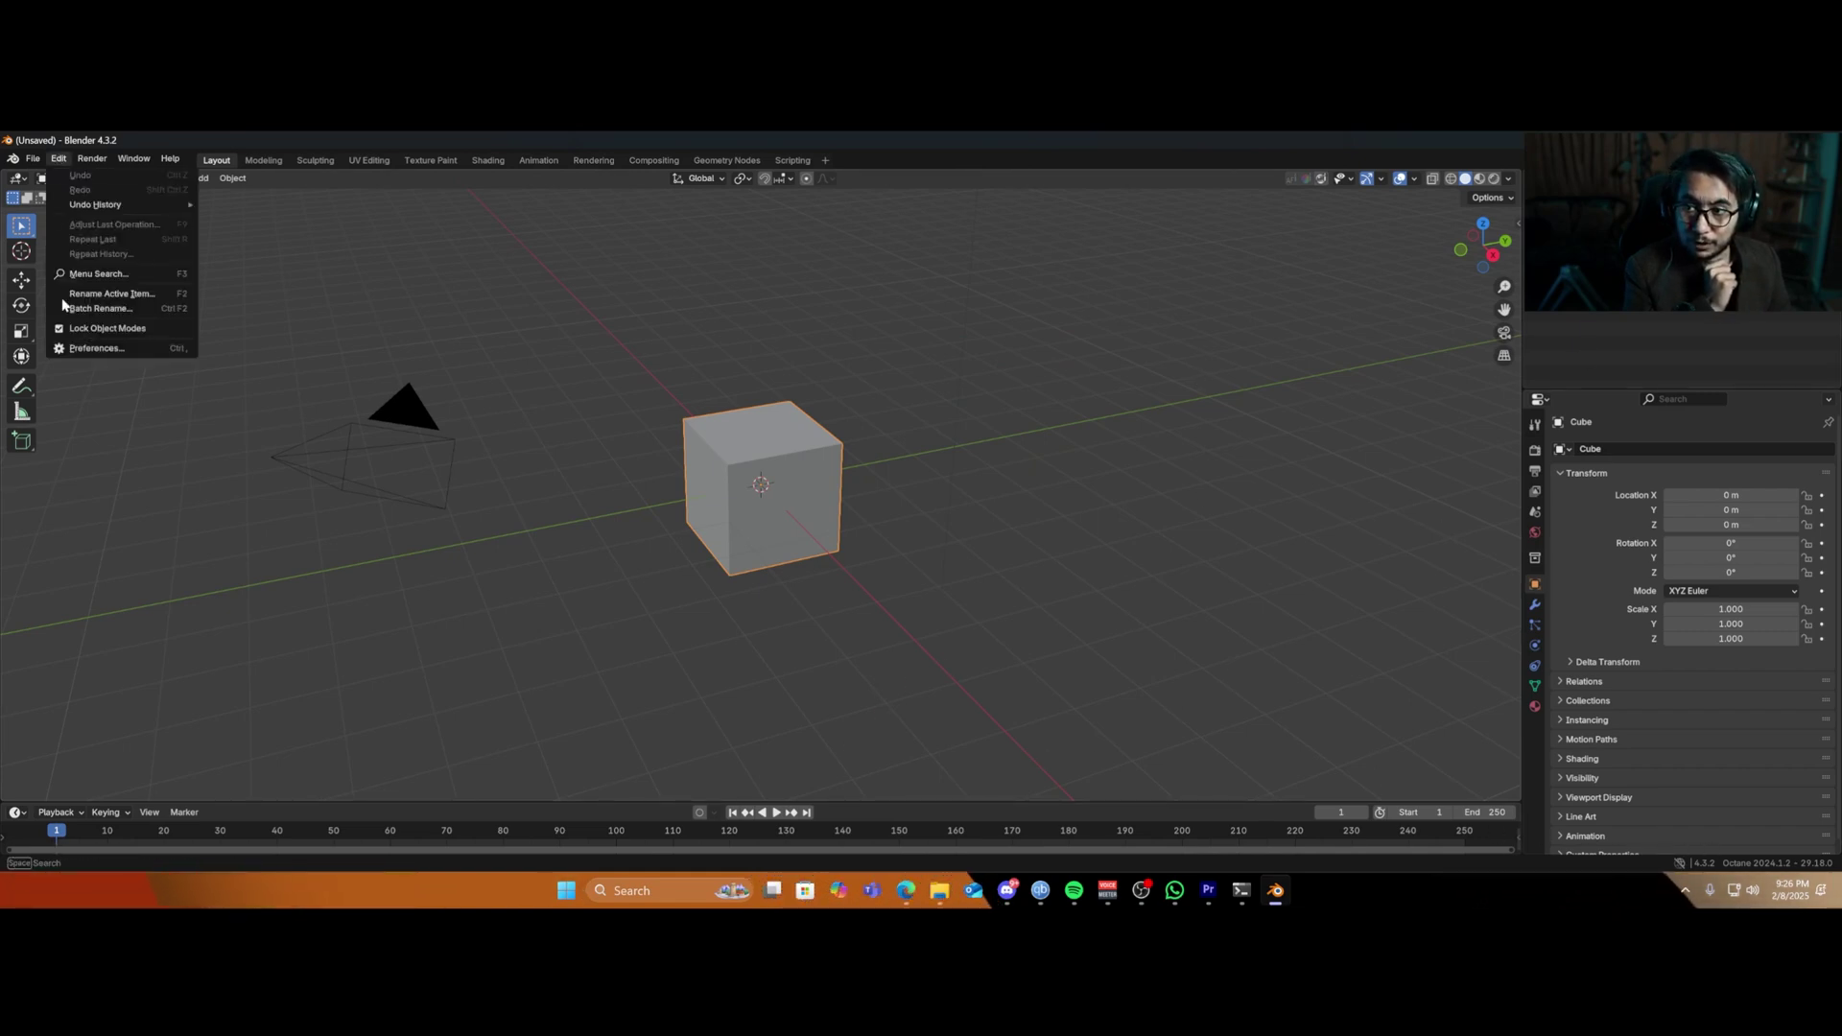
left_click(83, 350)
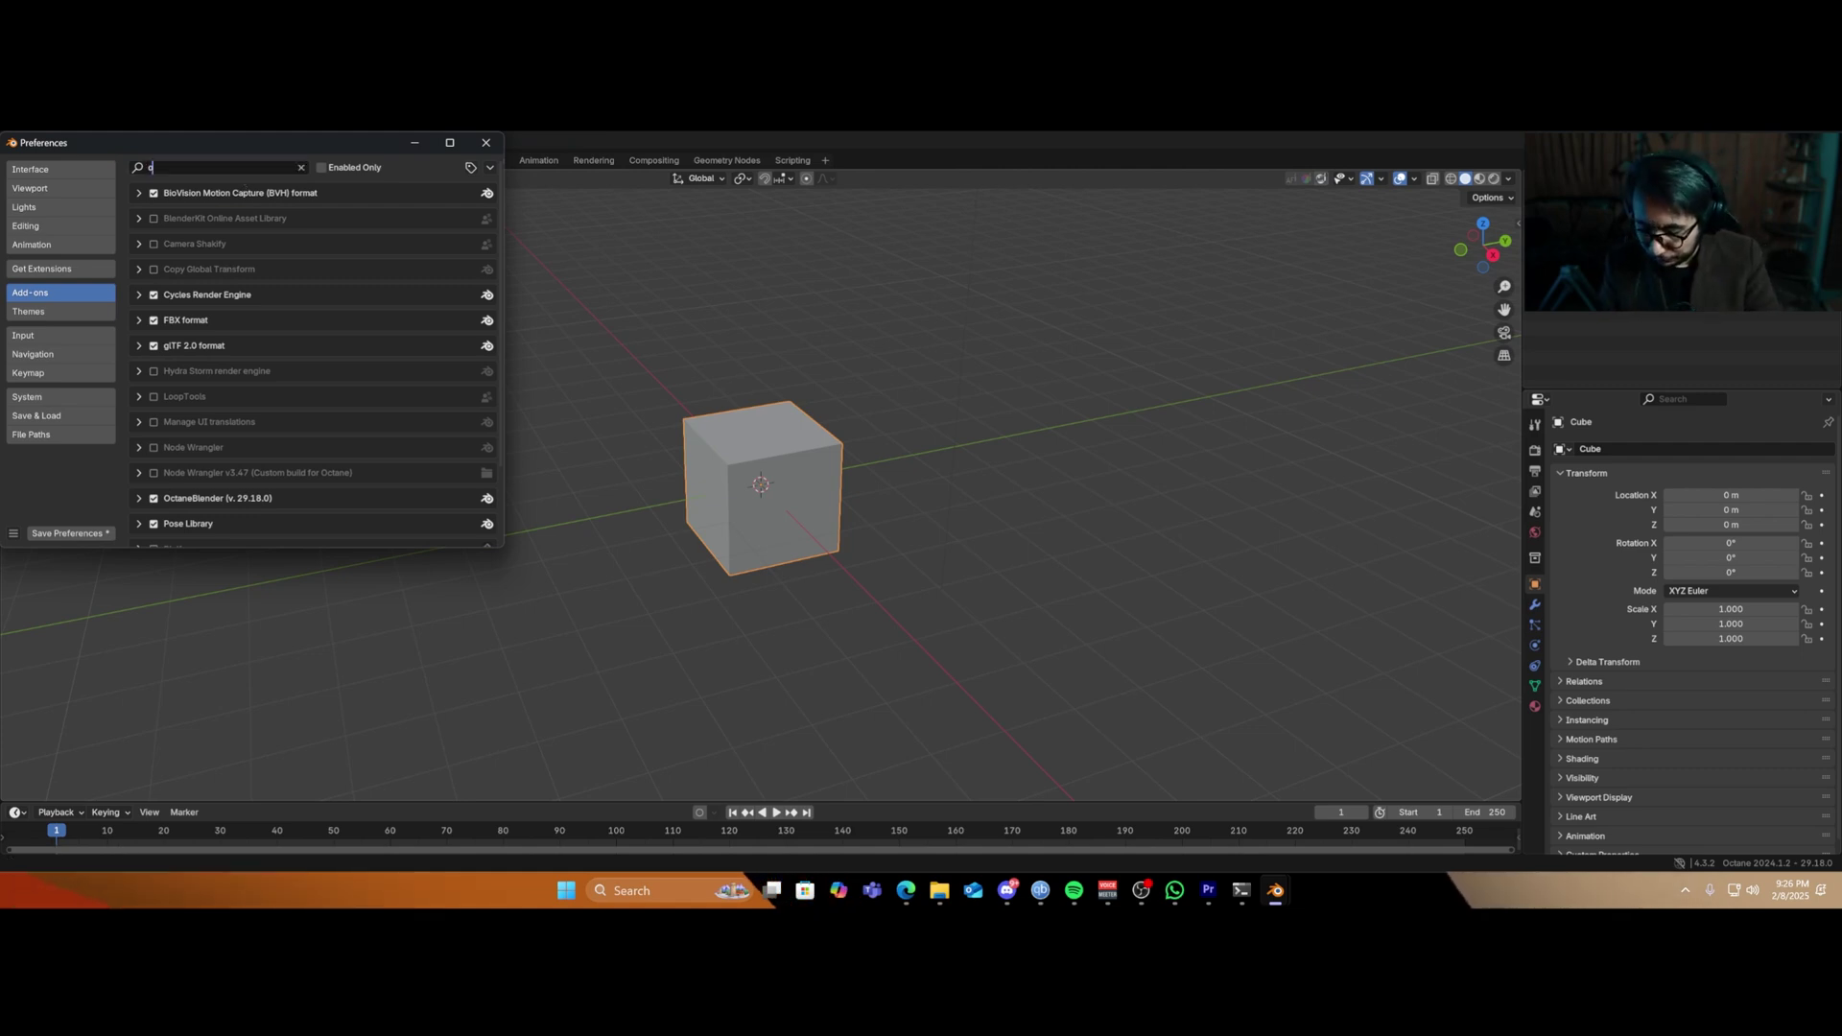
type("ct")
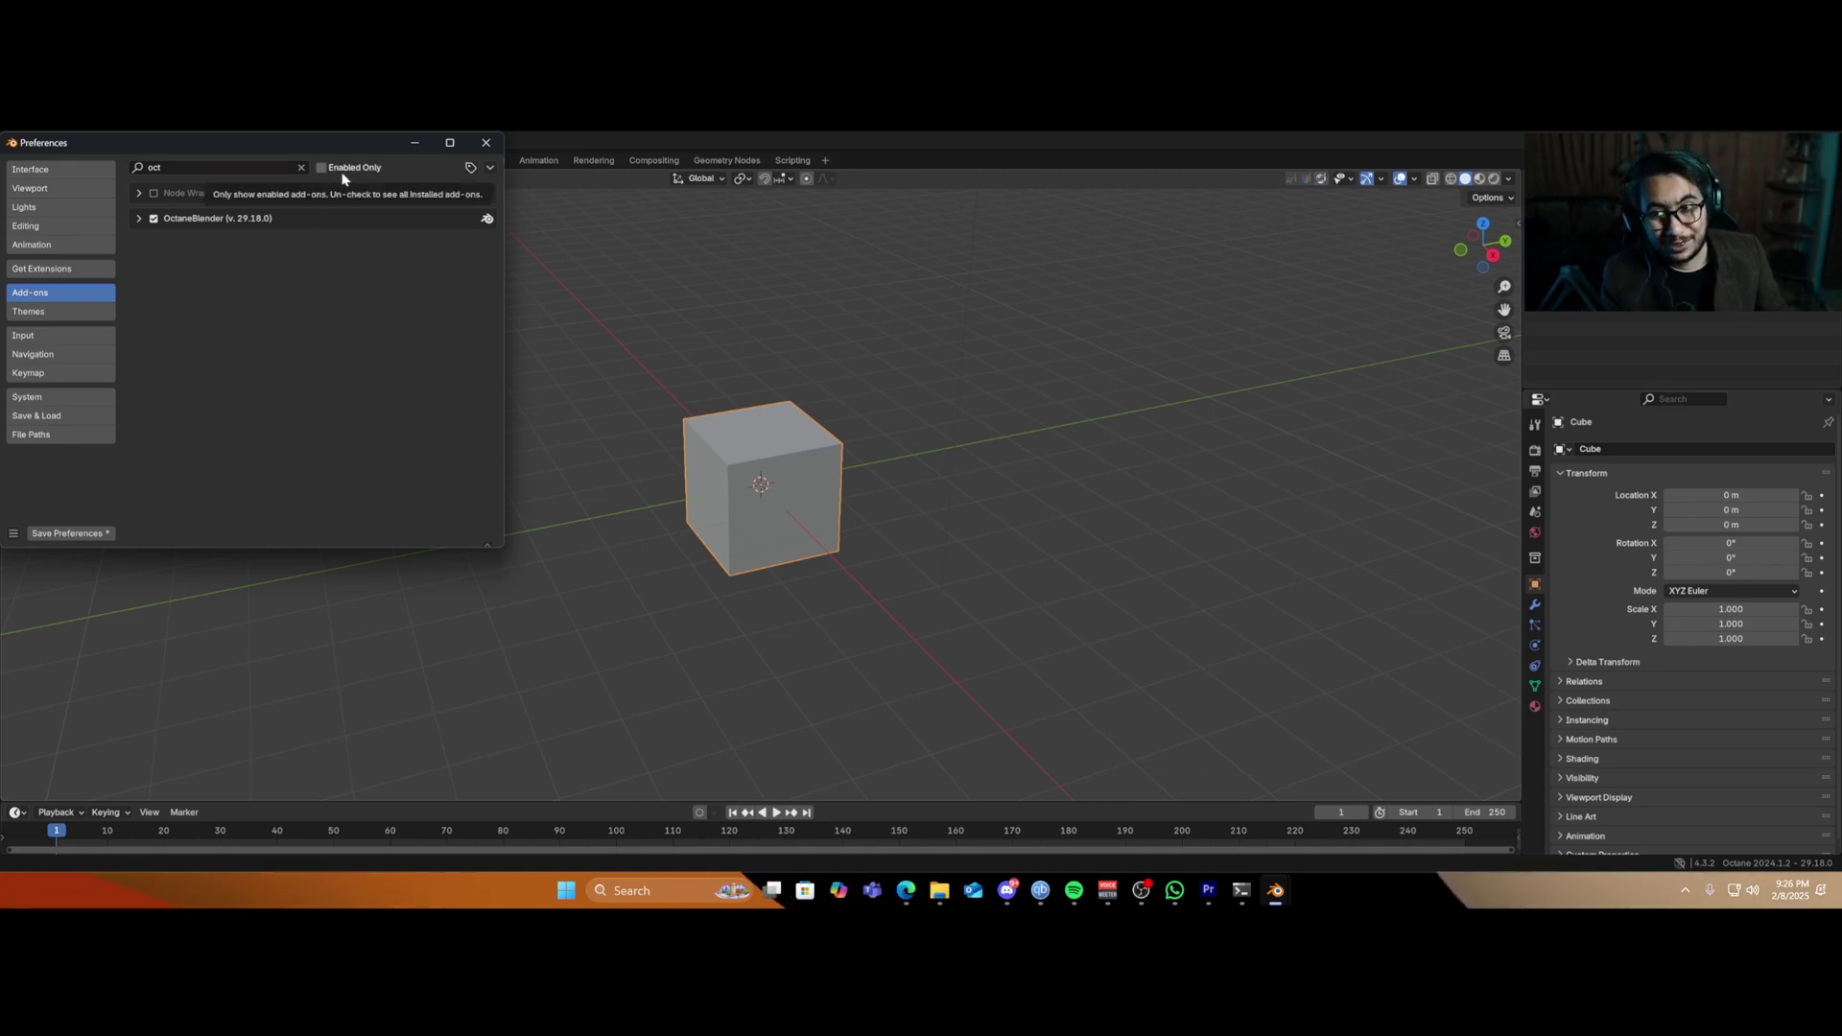
left_click(486, 146)
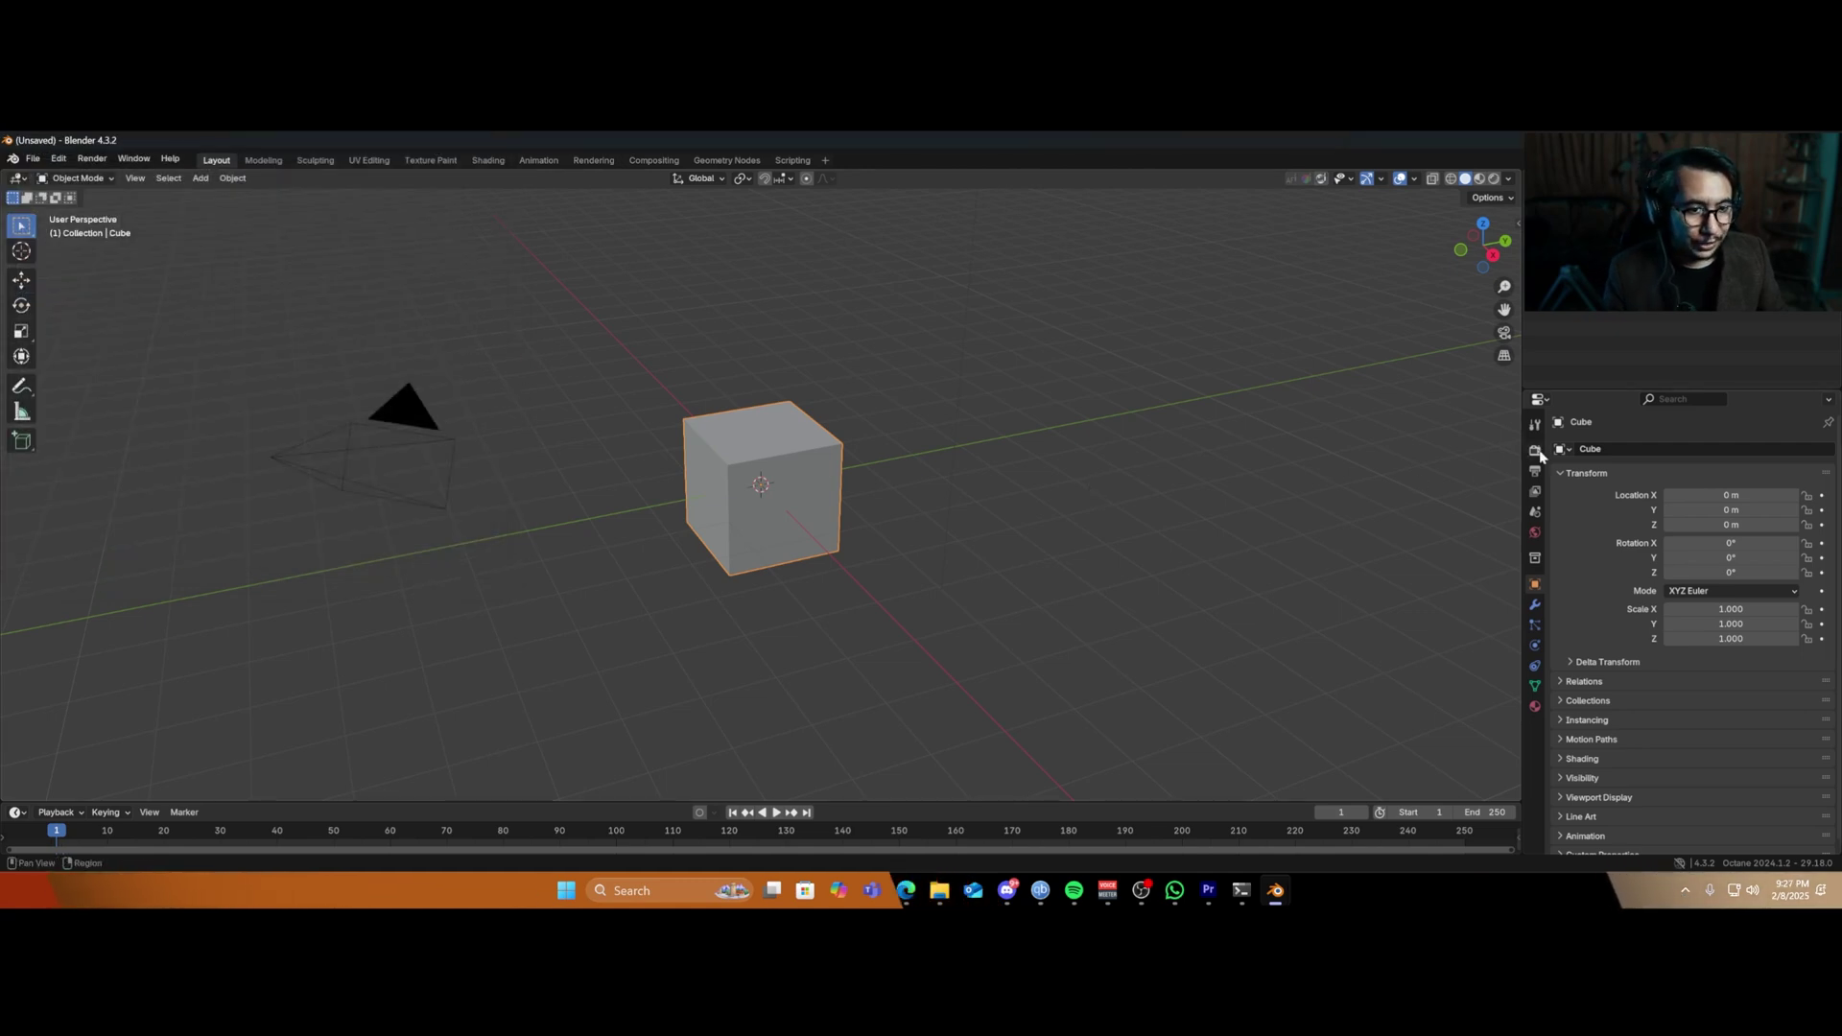
Launch OctaneServer Prime from the Windows Start menu search.
key("super")
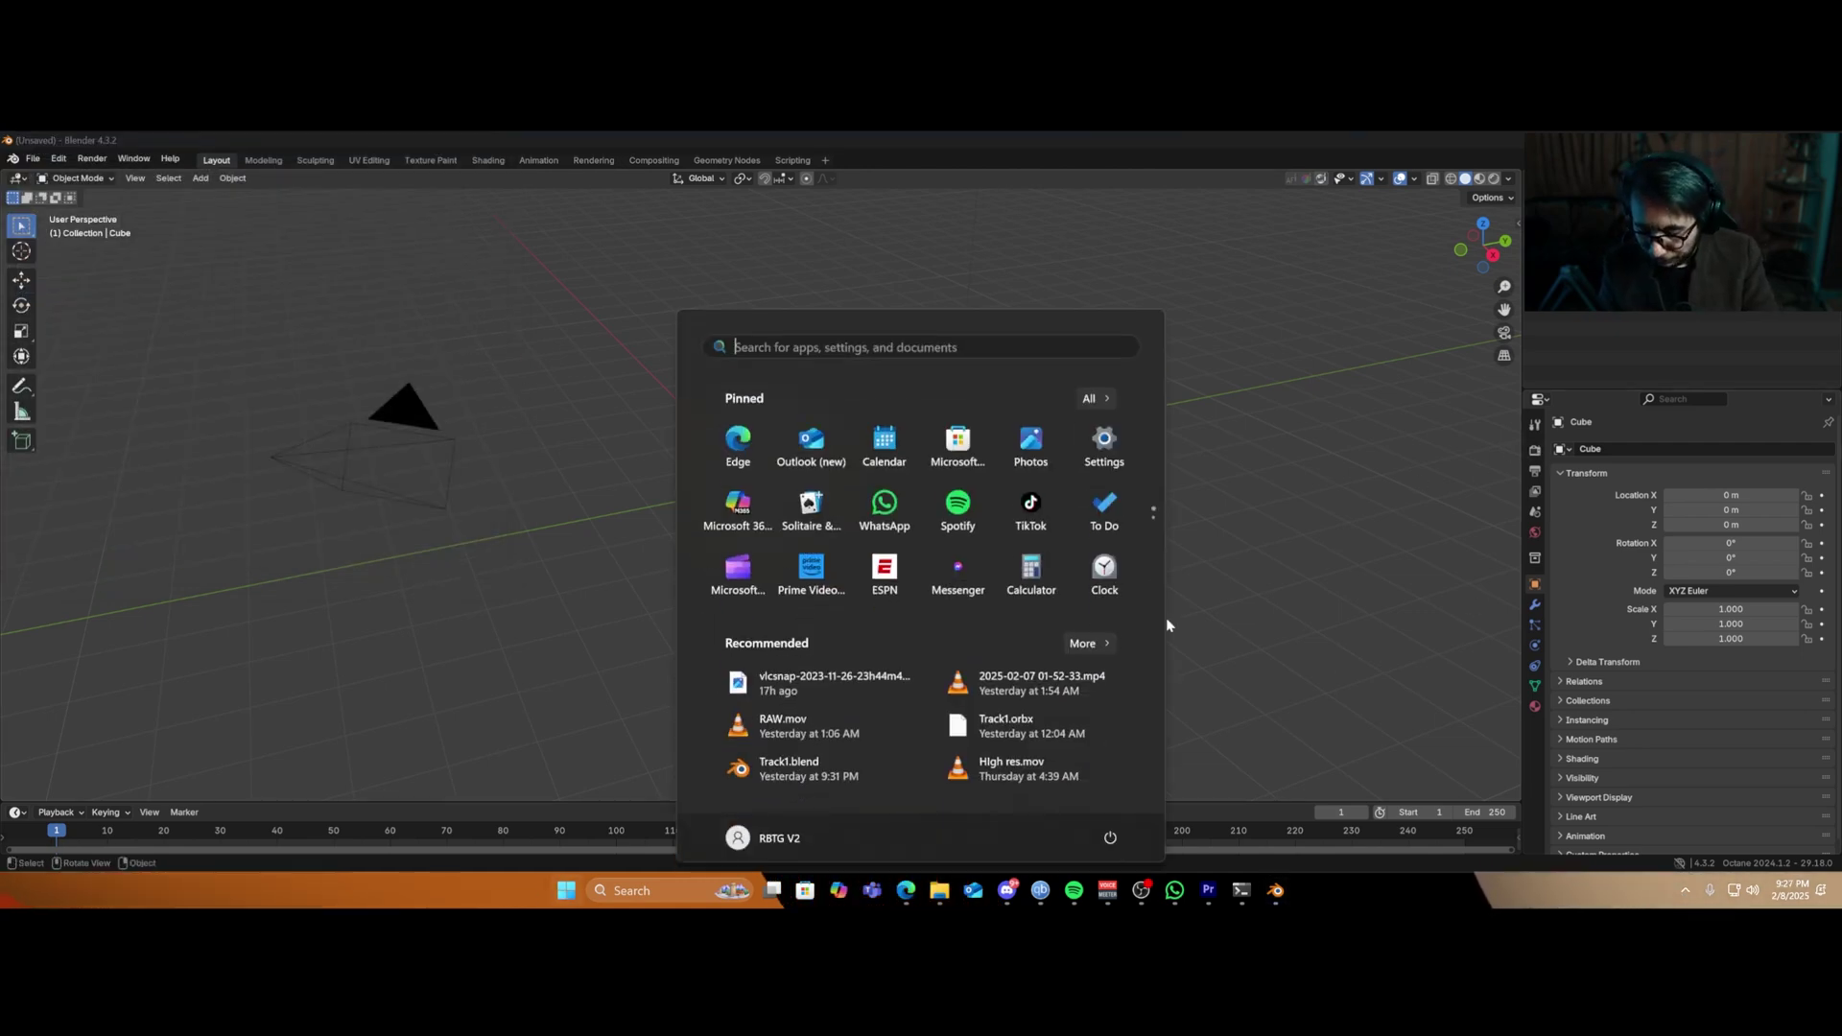
type("oc")
key("Down")
key("Down")
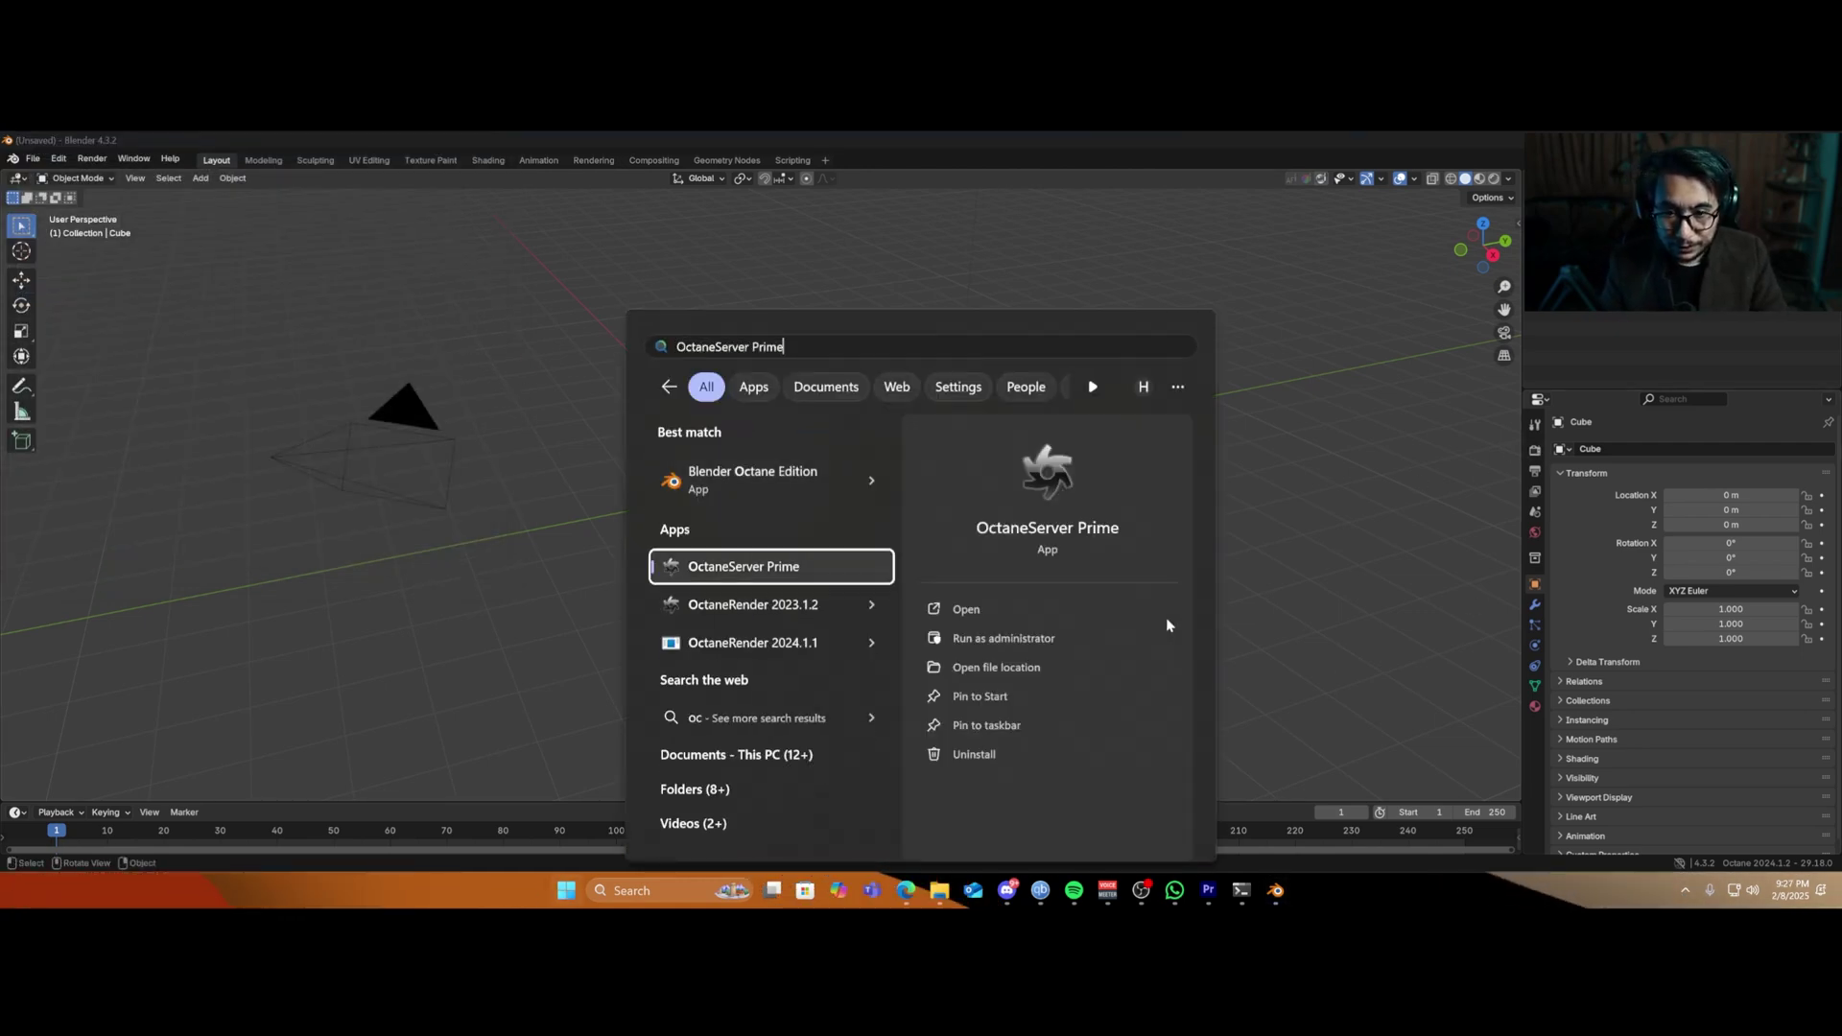
key("Return")
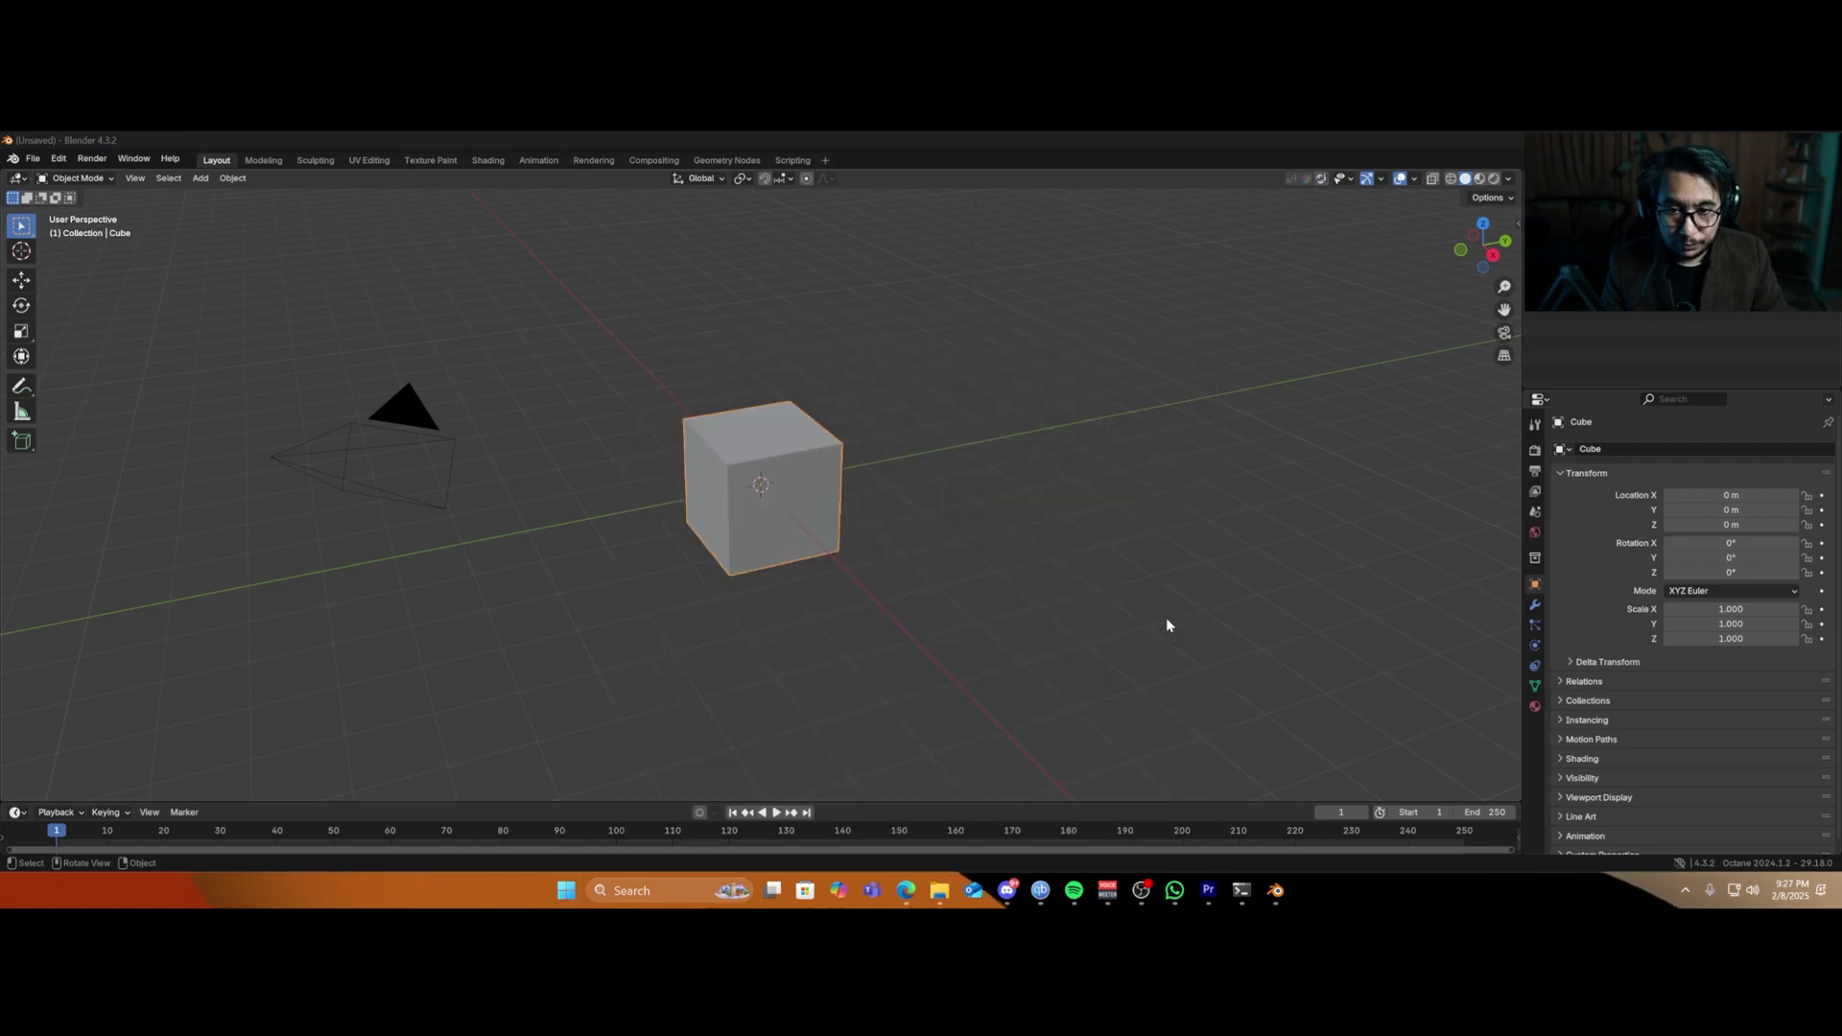
Activate Octane with the OTOY account and close the activation status window.
left_click(1682, 900)
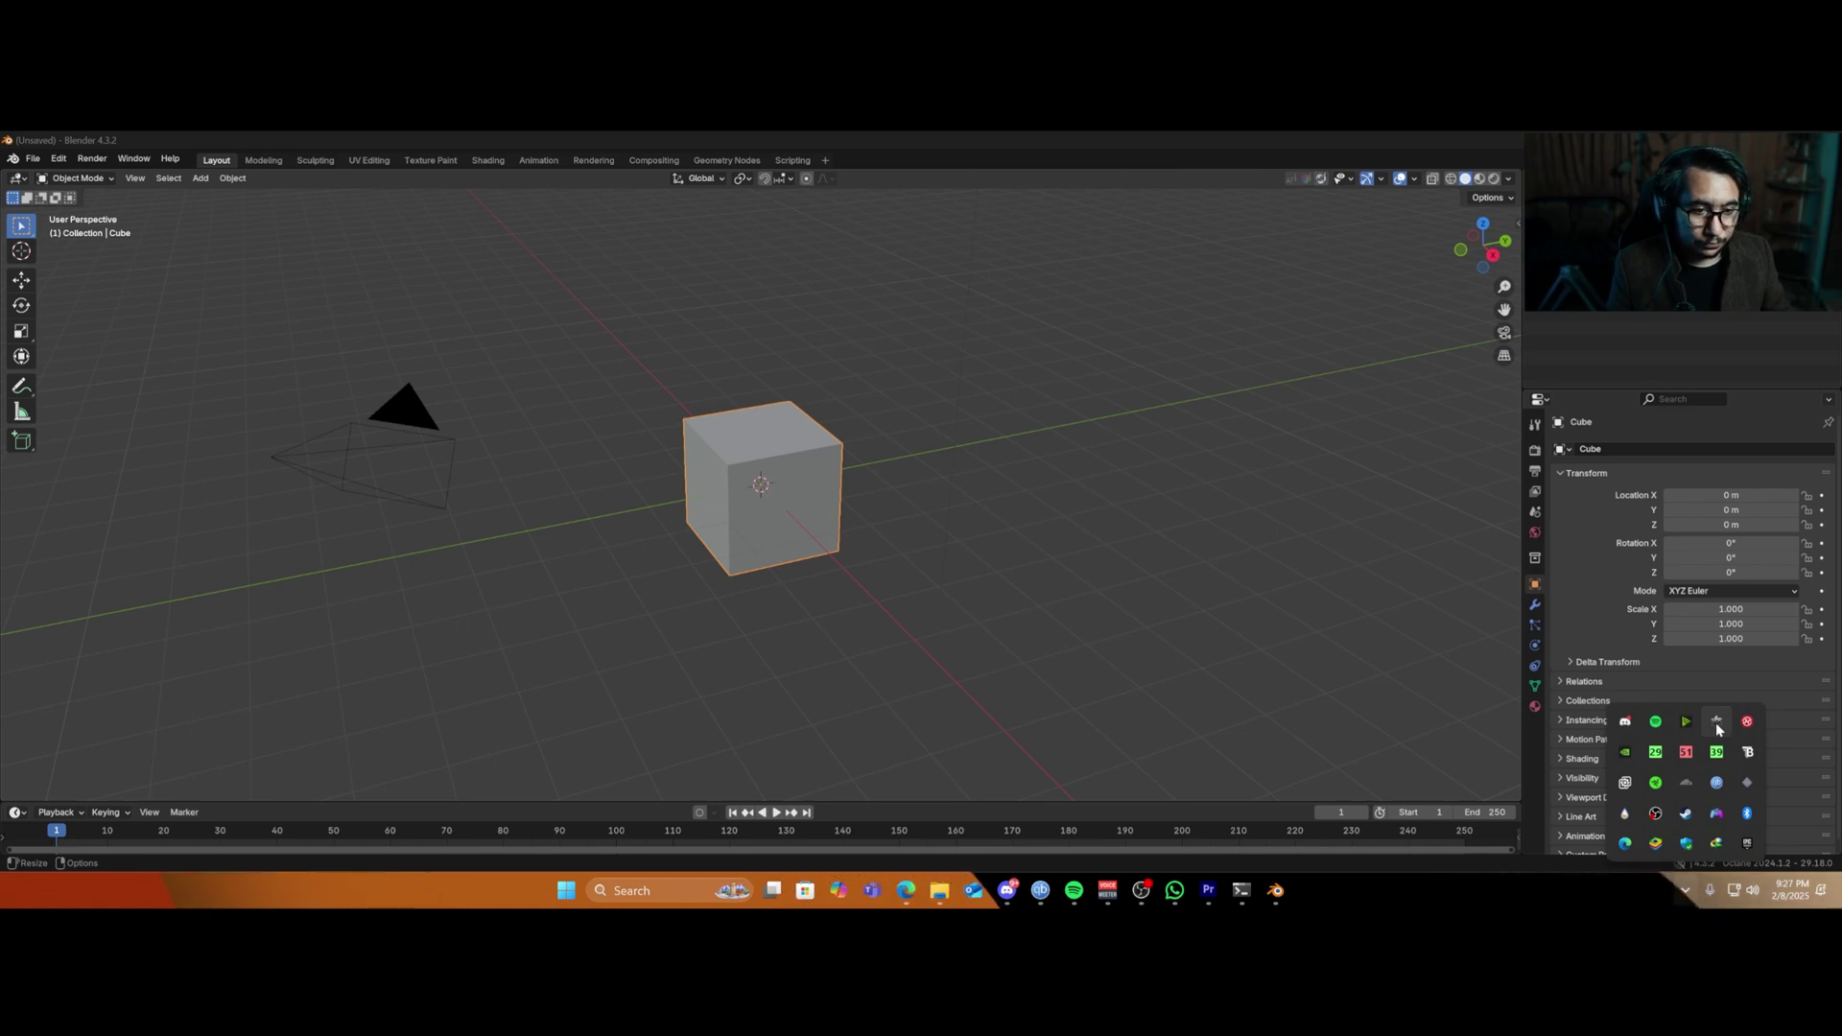
left_click(1717, 729)
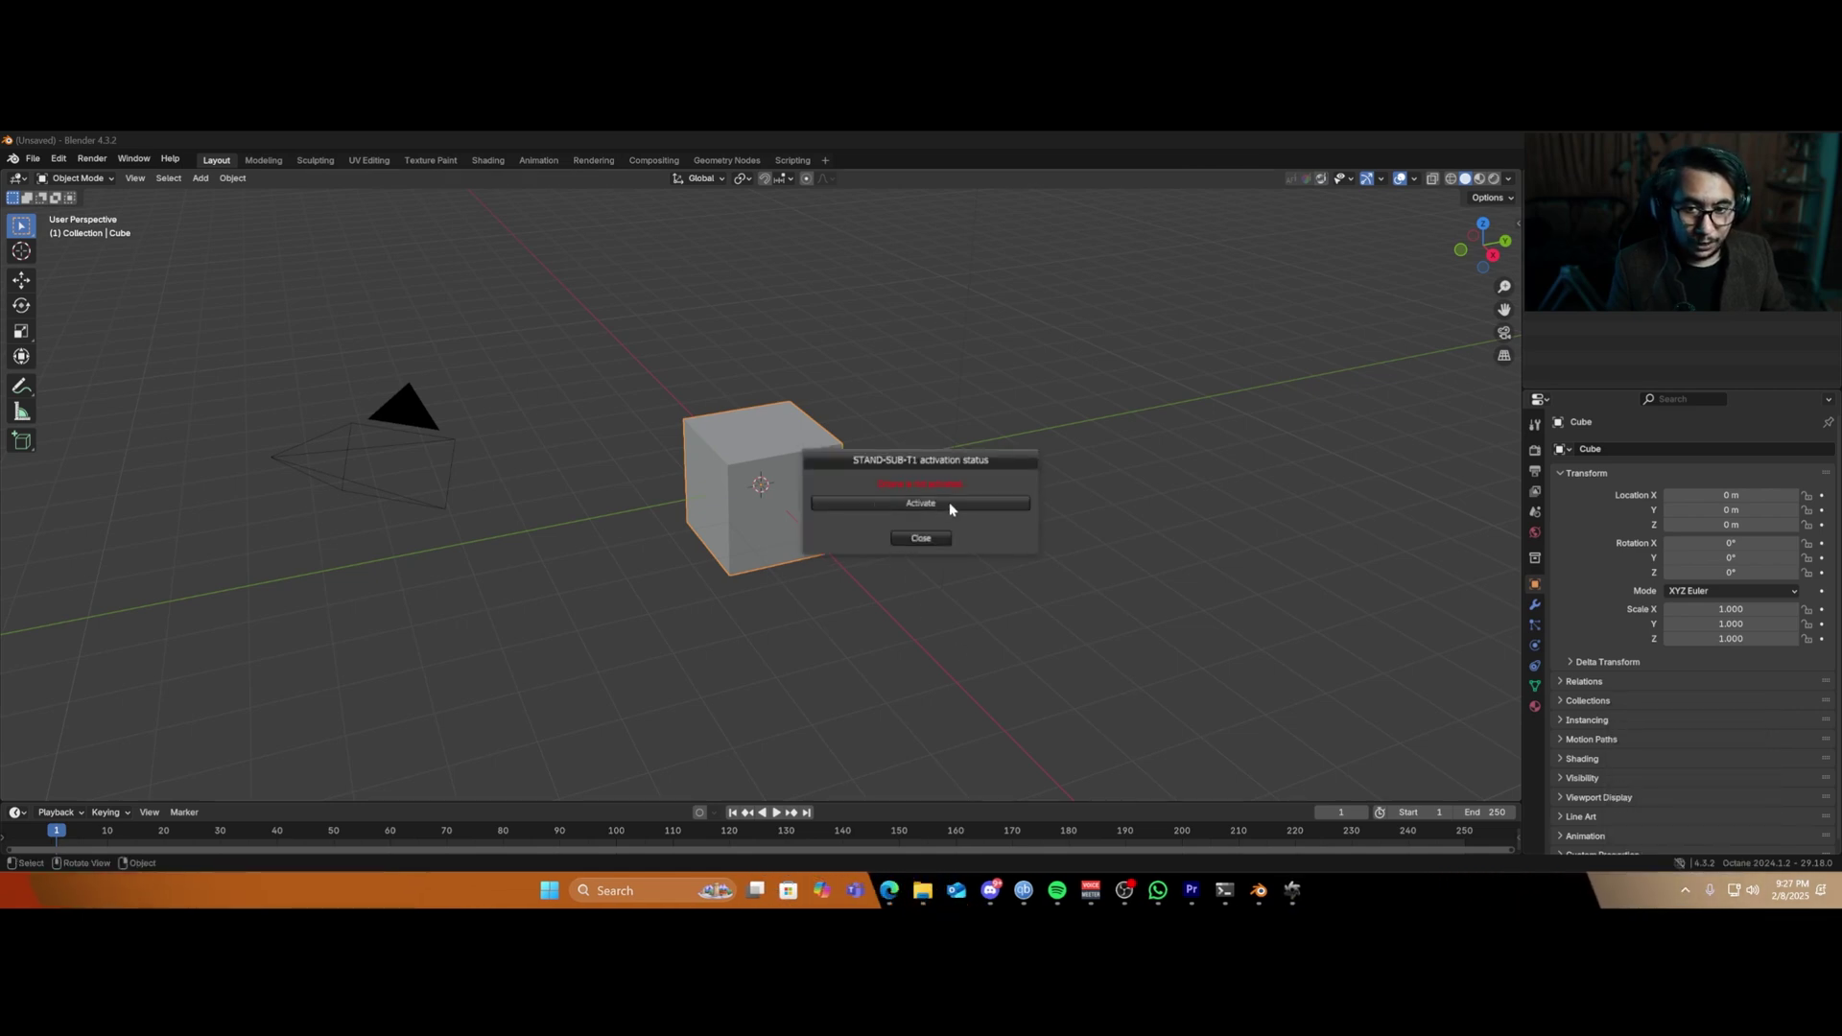
left_click(921, 503)
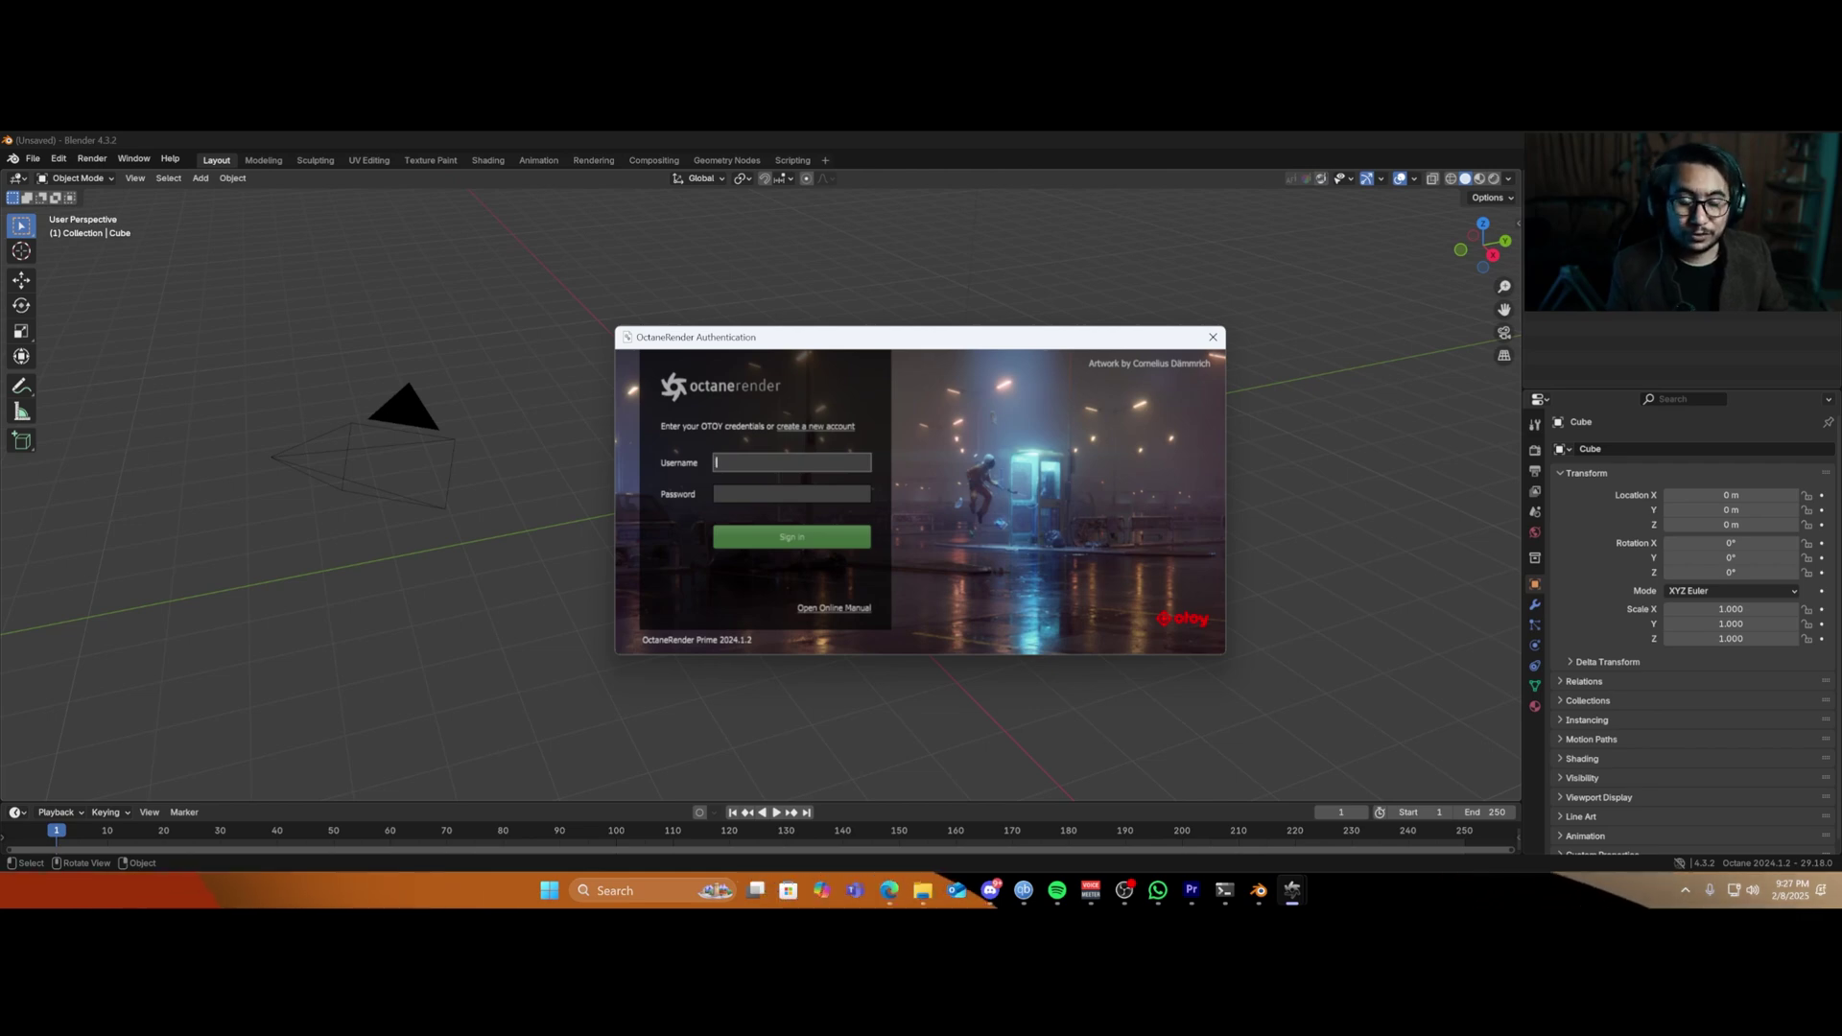
left_click(779, 537)
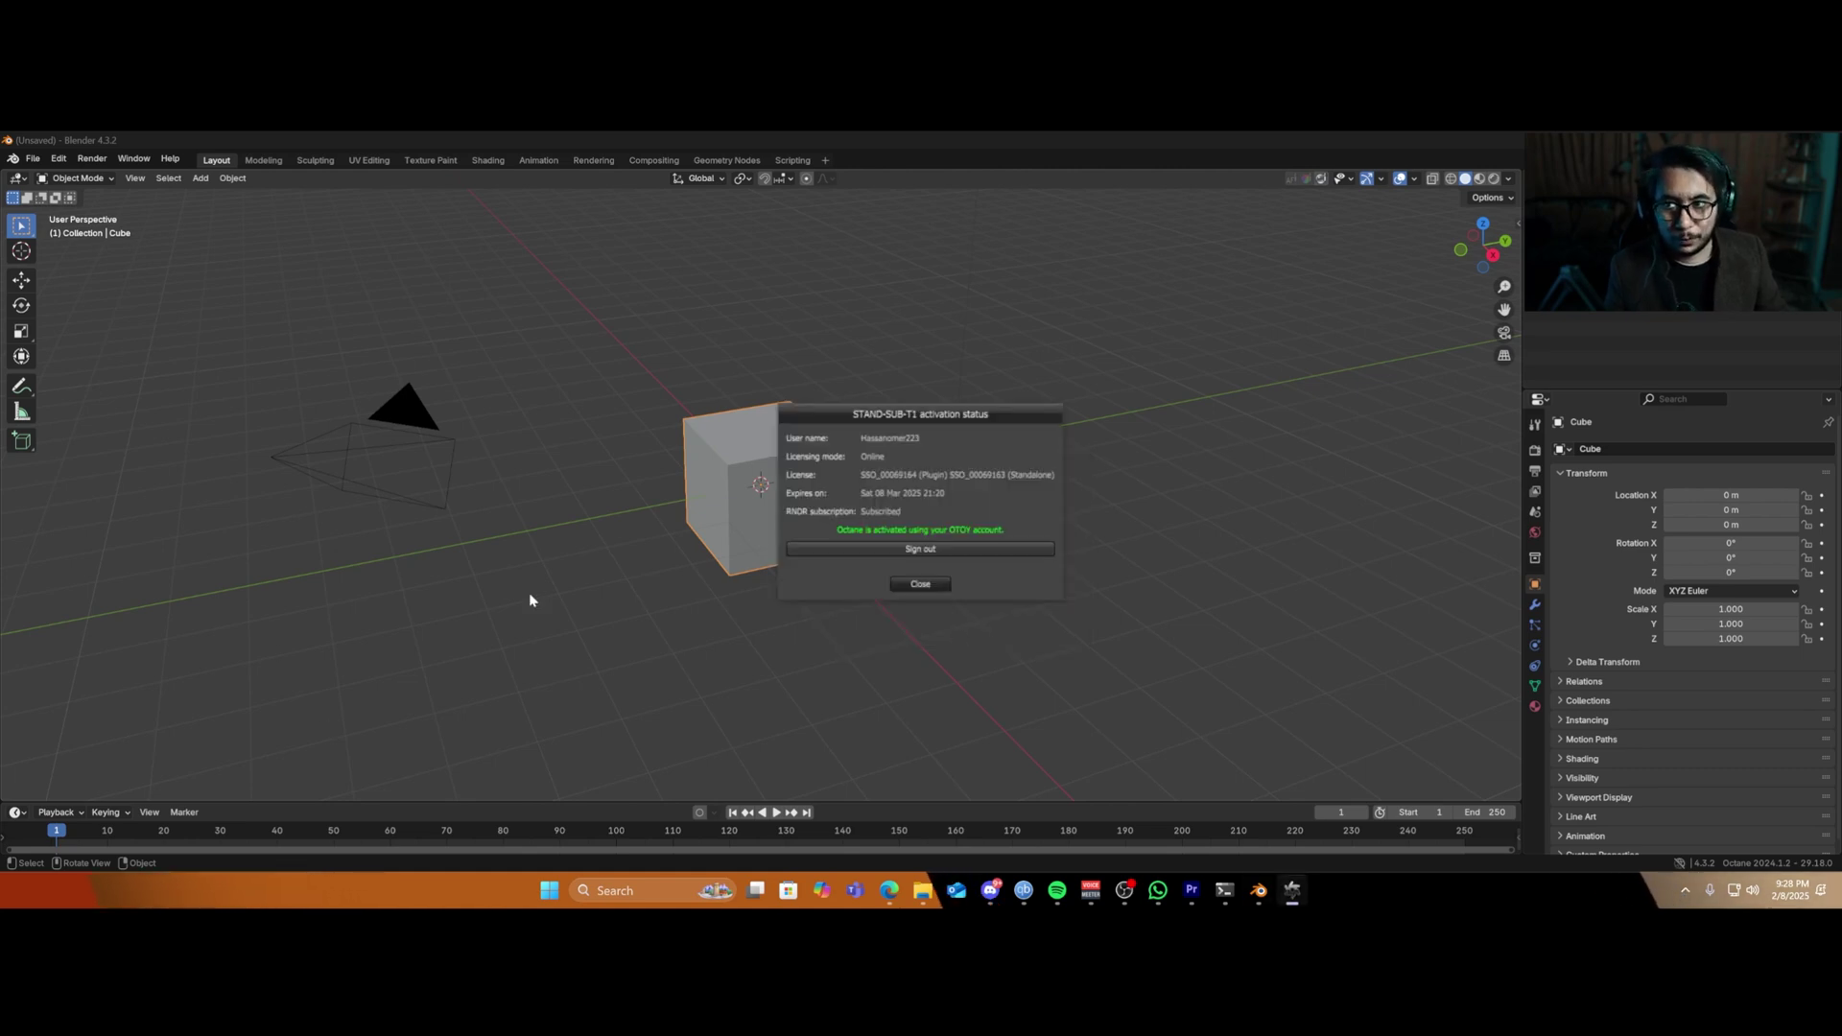
left_click(918, 584)
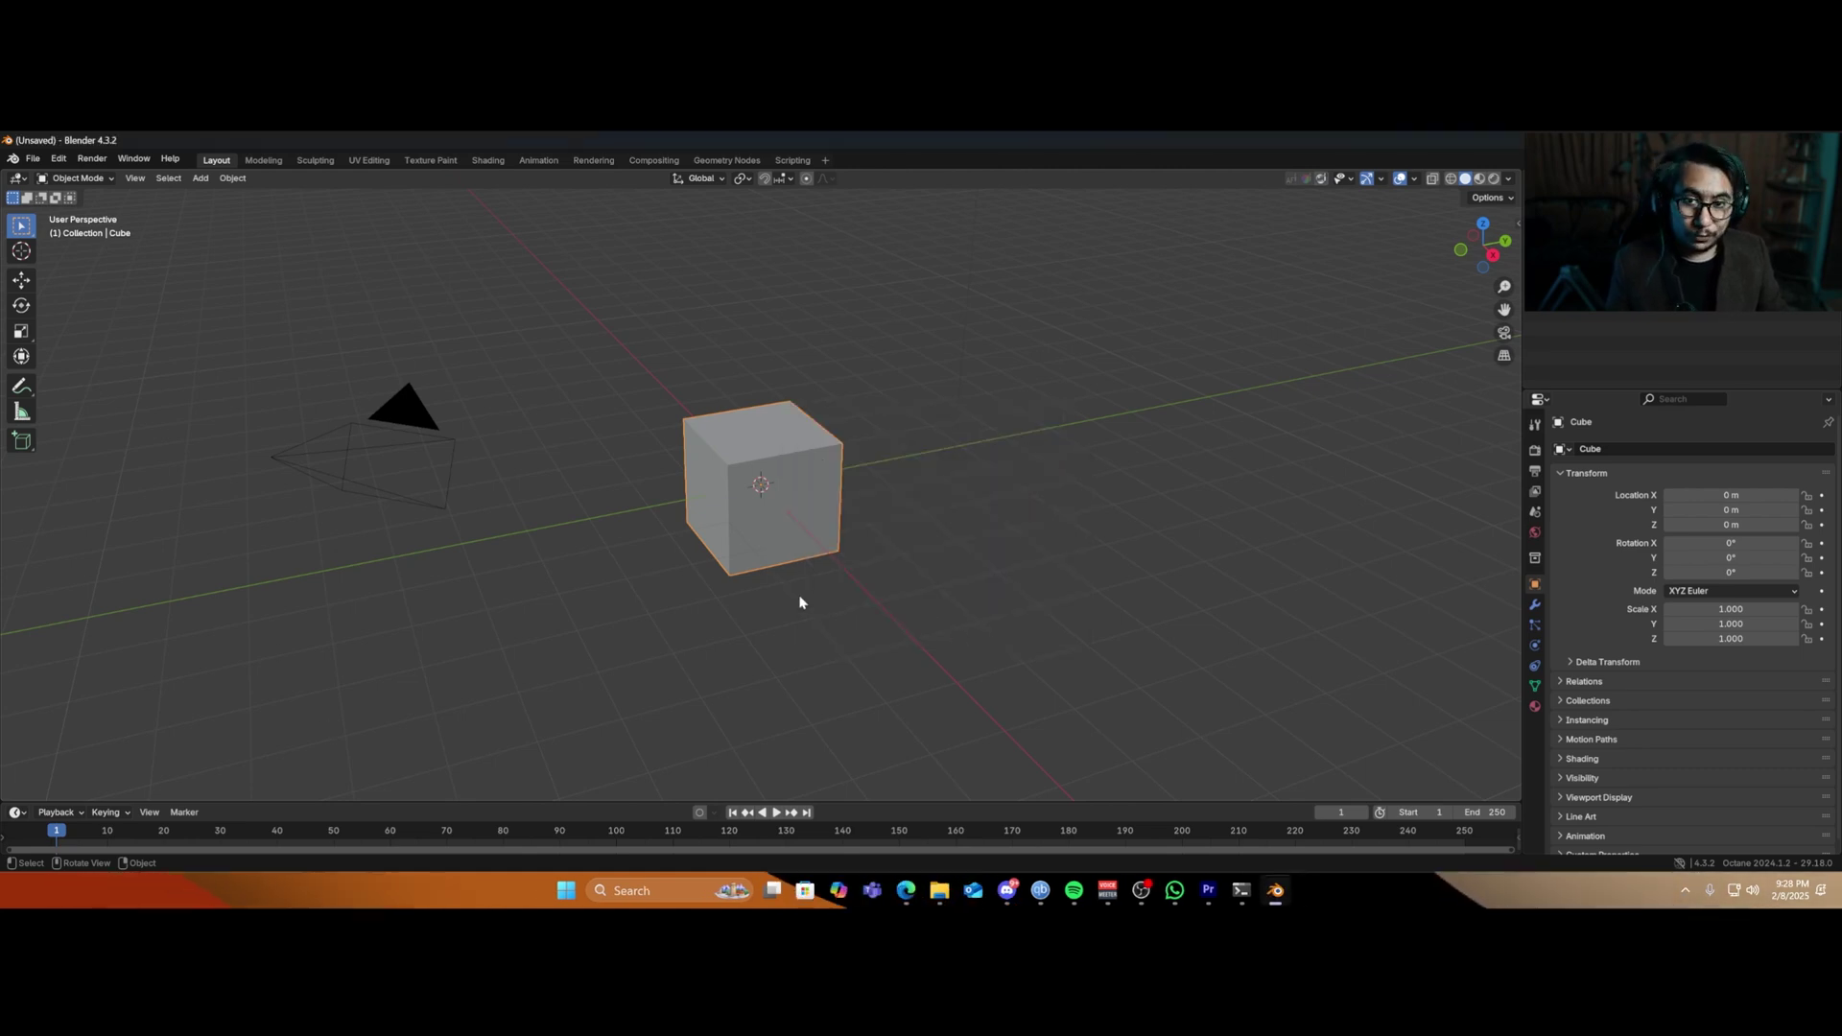
Set the scene's render engine to Octane.
left_click(1535, 455)
left_click(1710, 451)
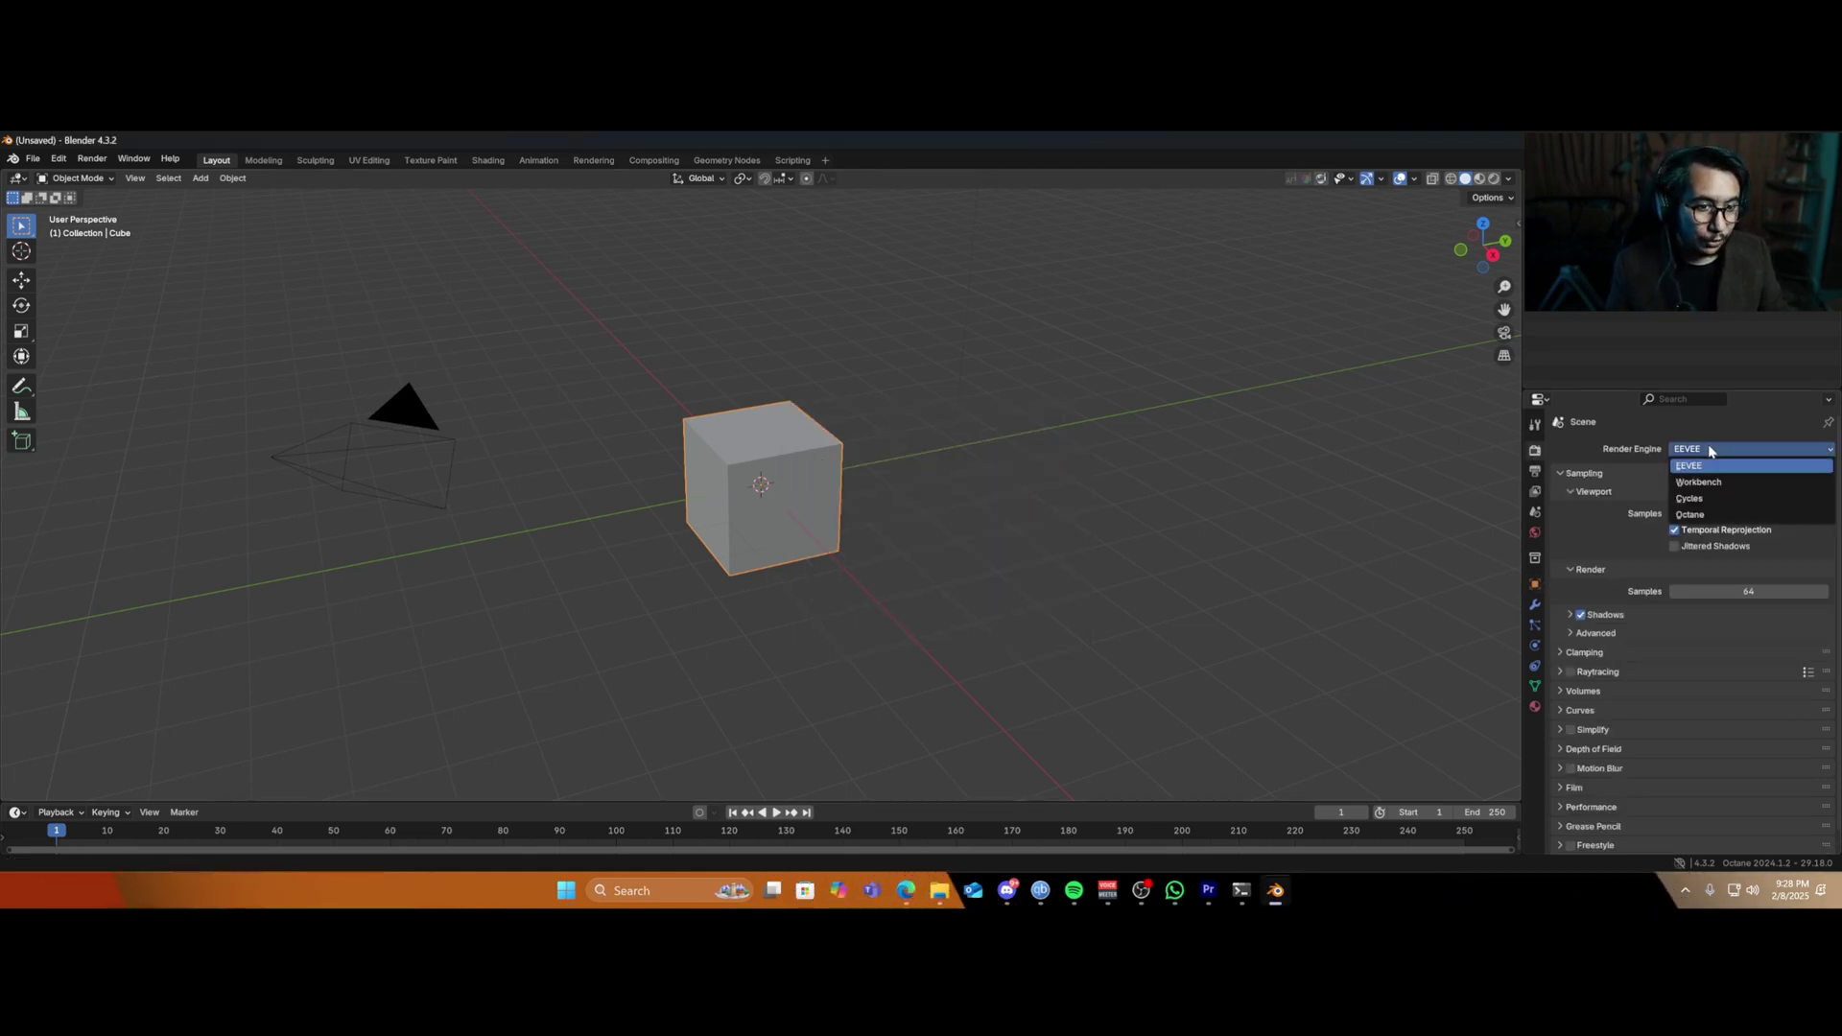
left_click(1690, 515)
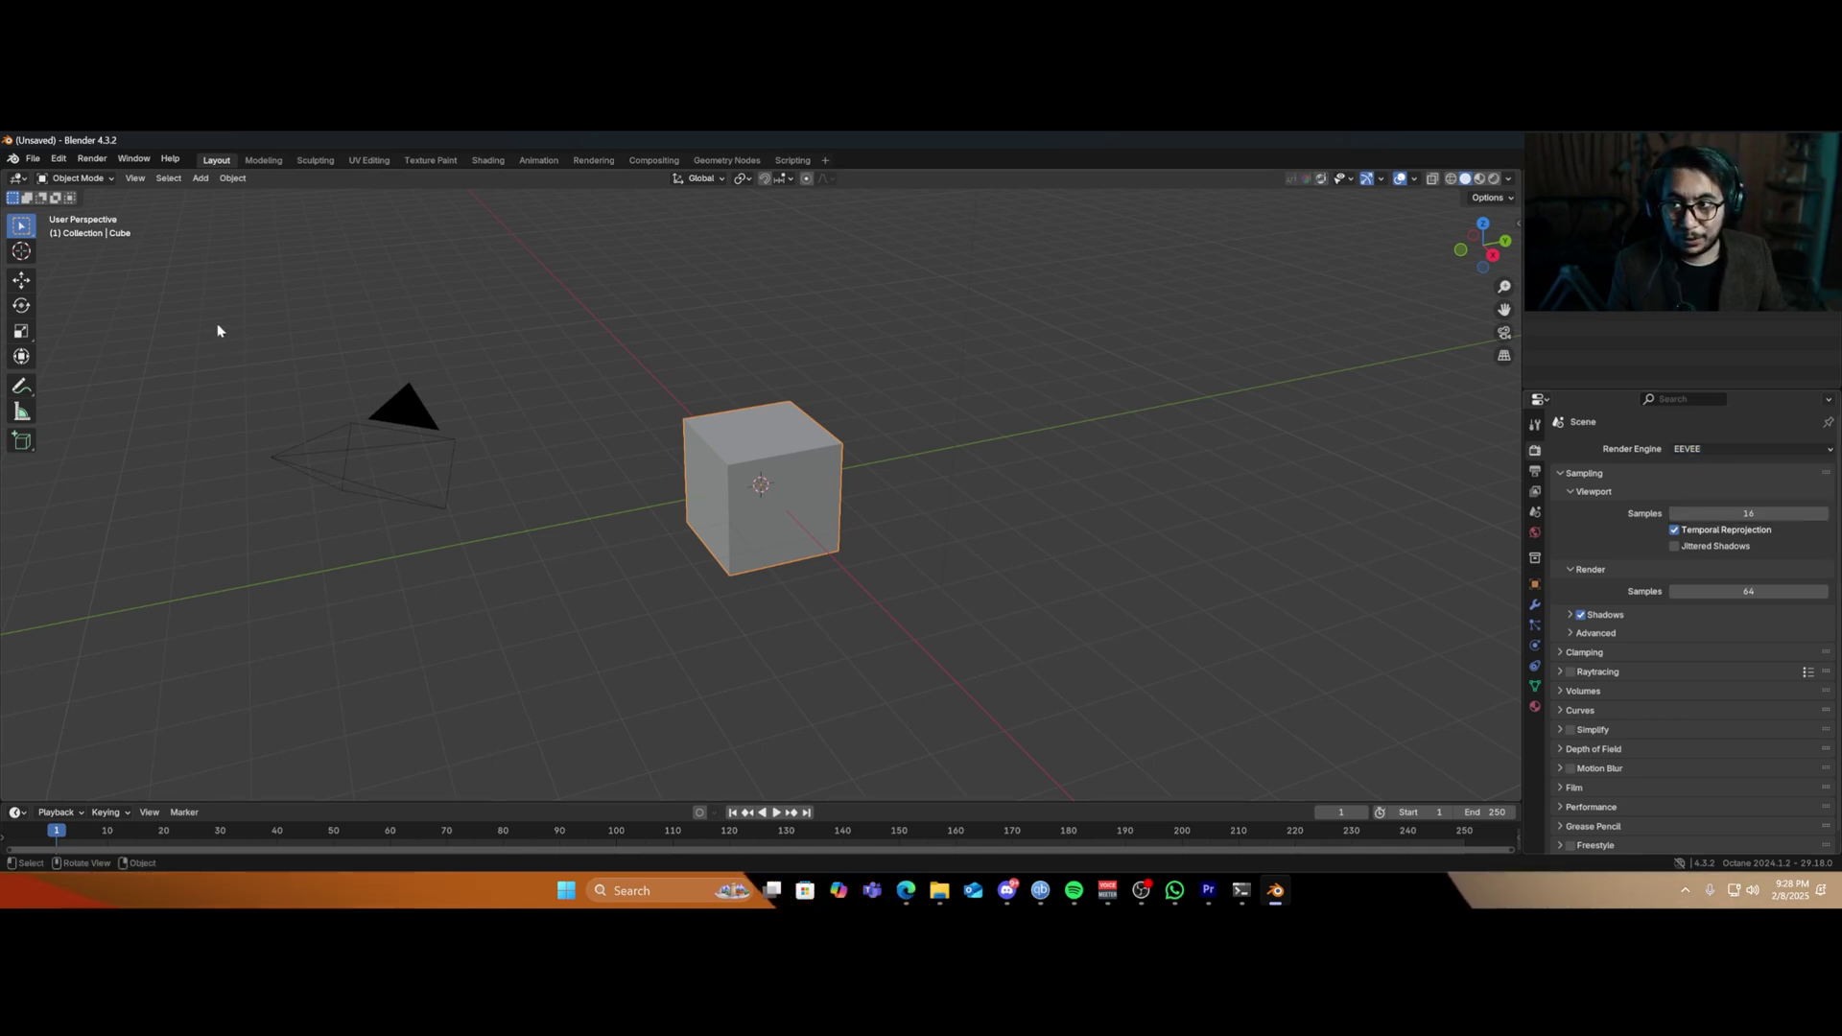
left_click(59, 158)
left_click(1727, 449)
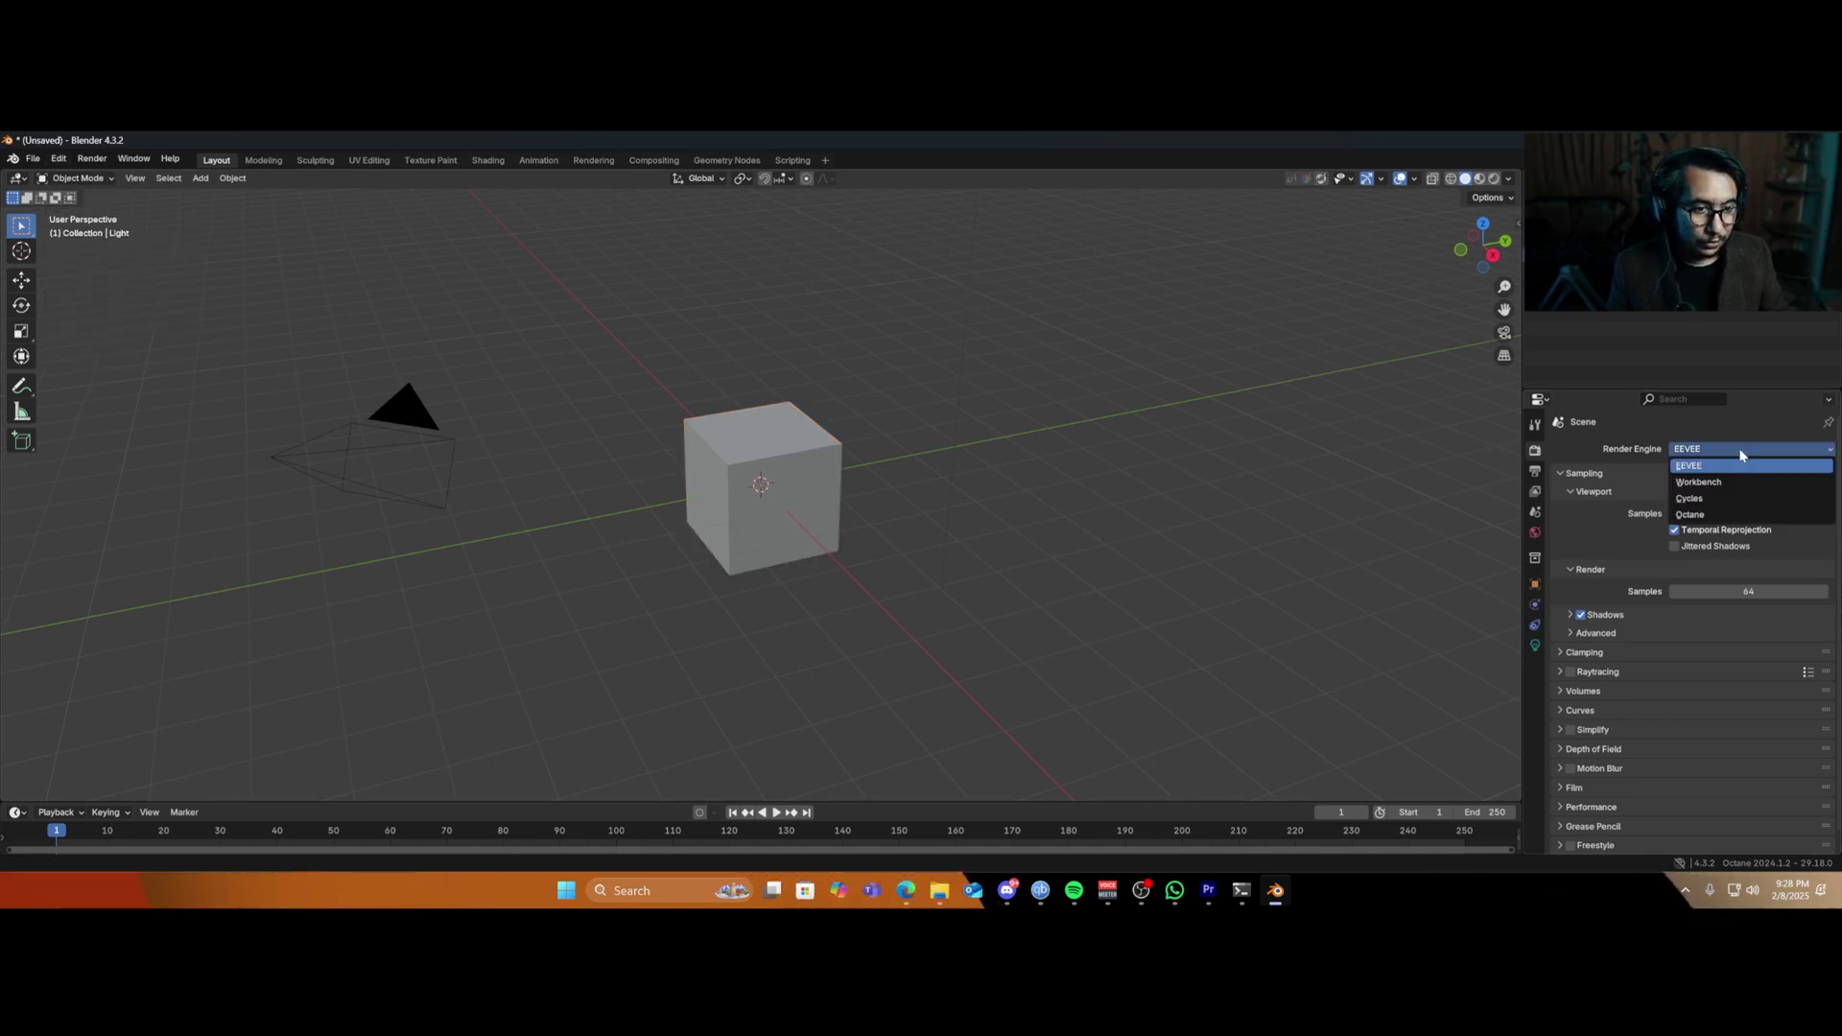
left_click(1690, 515)
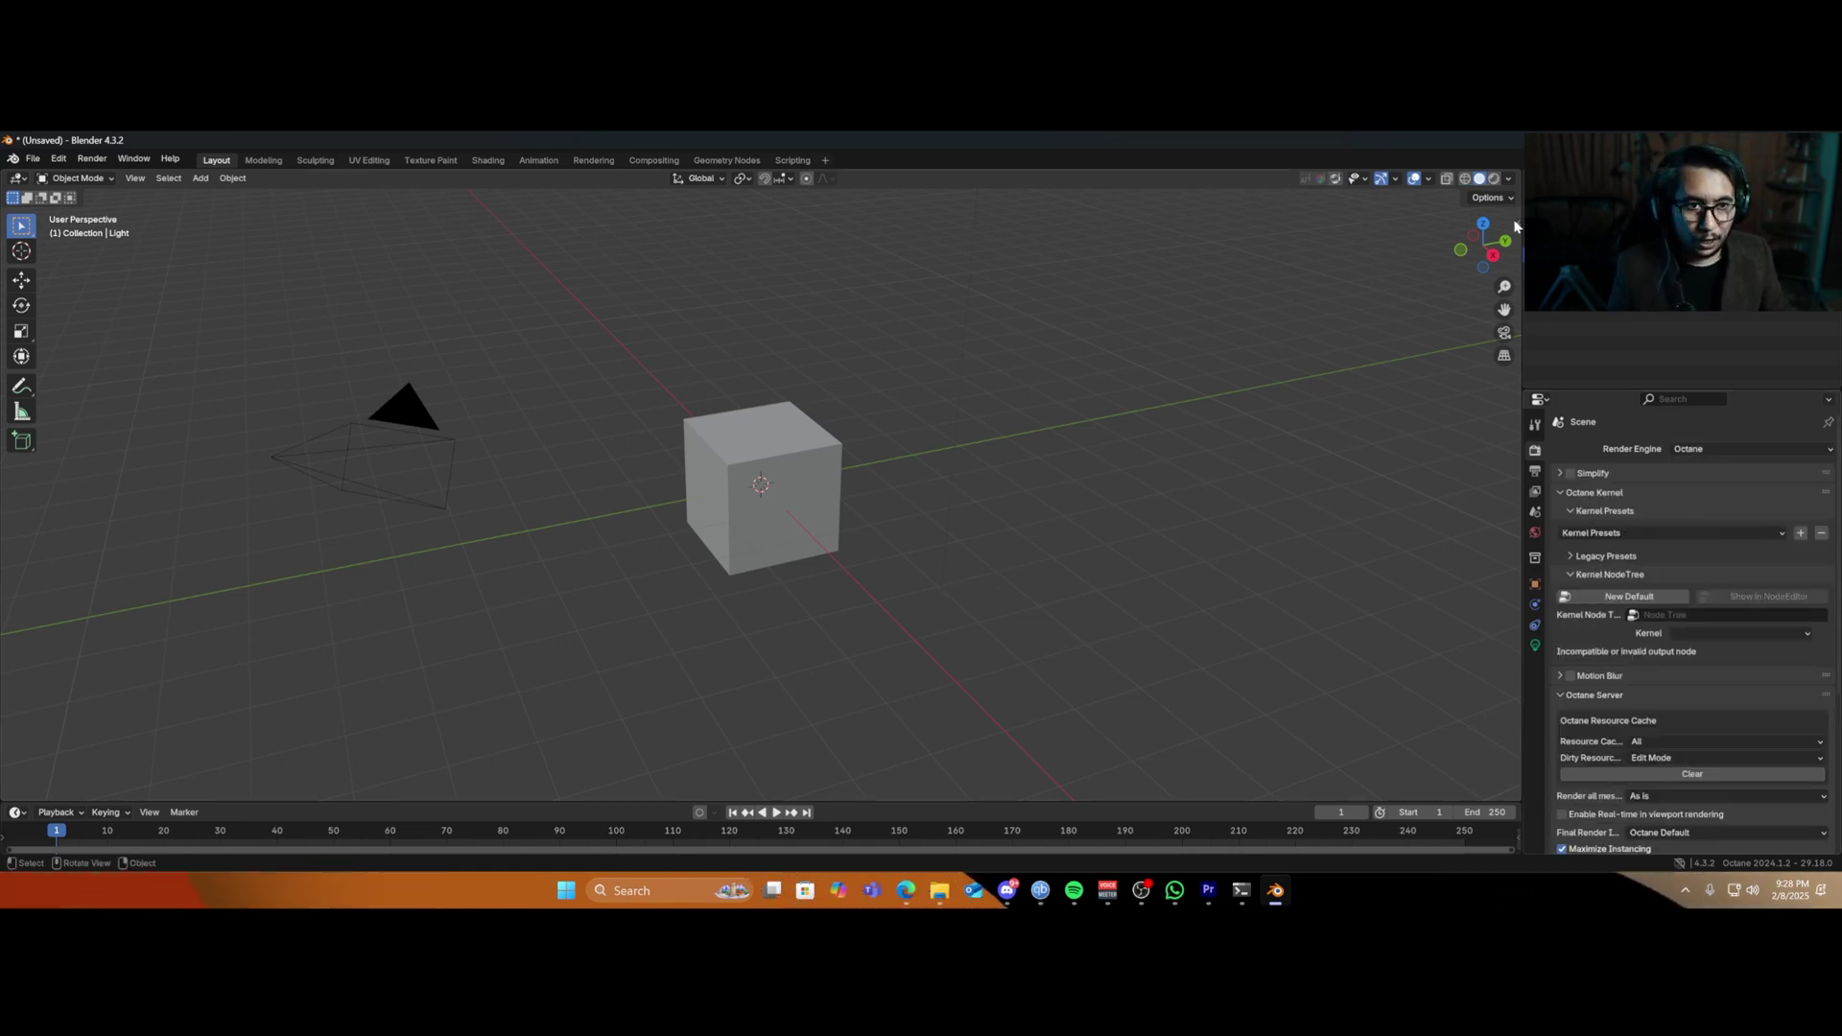
Split the 3D view vertically, then split the right area horizontally.
right_click(1523, 287)
left_click(1539, 292)
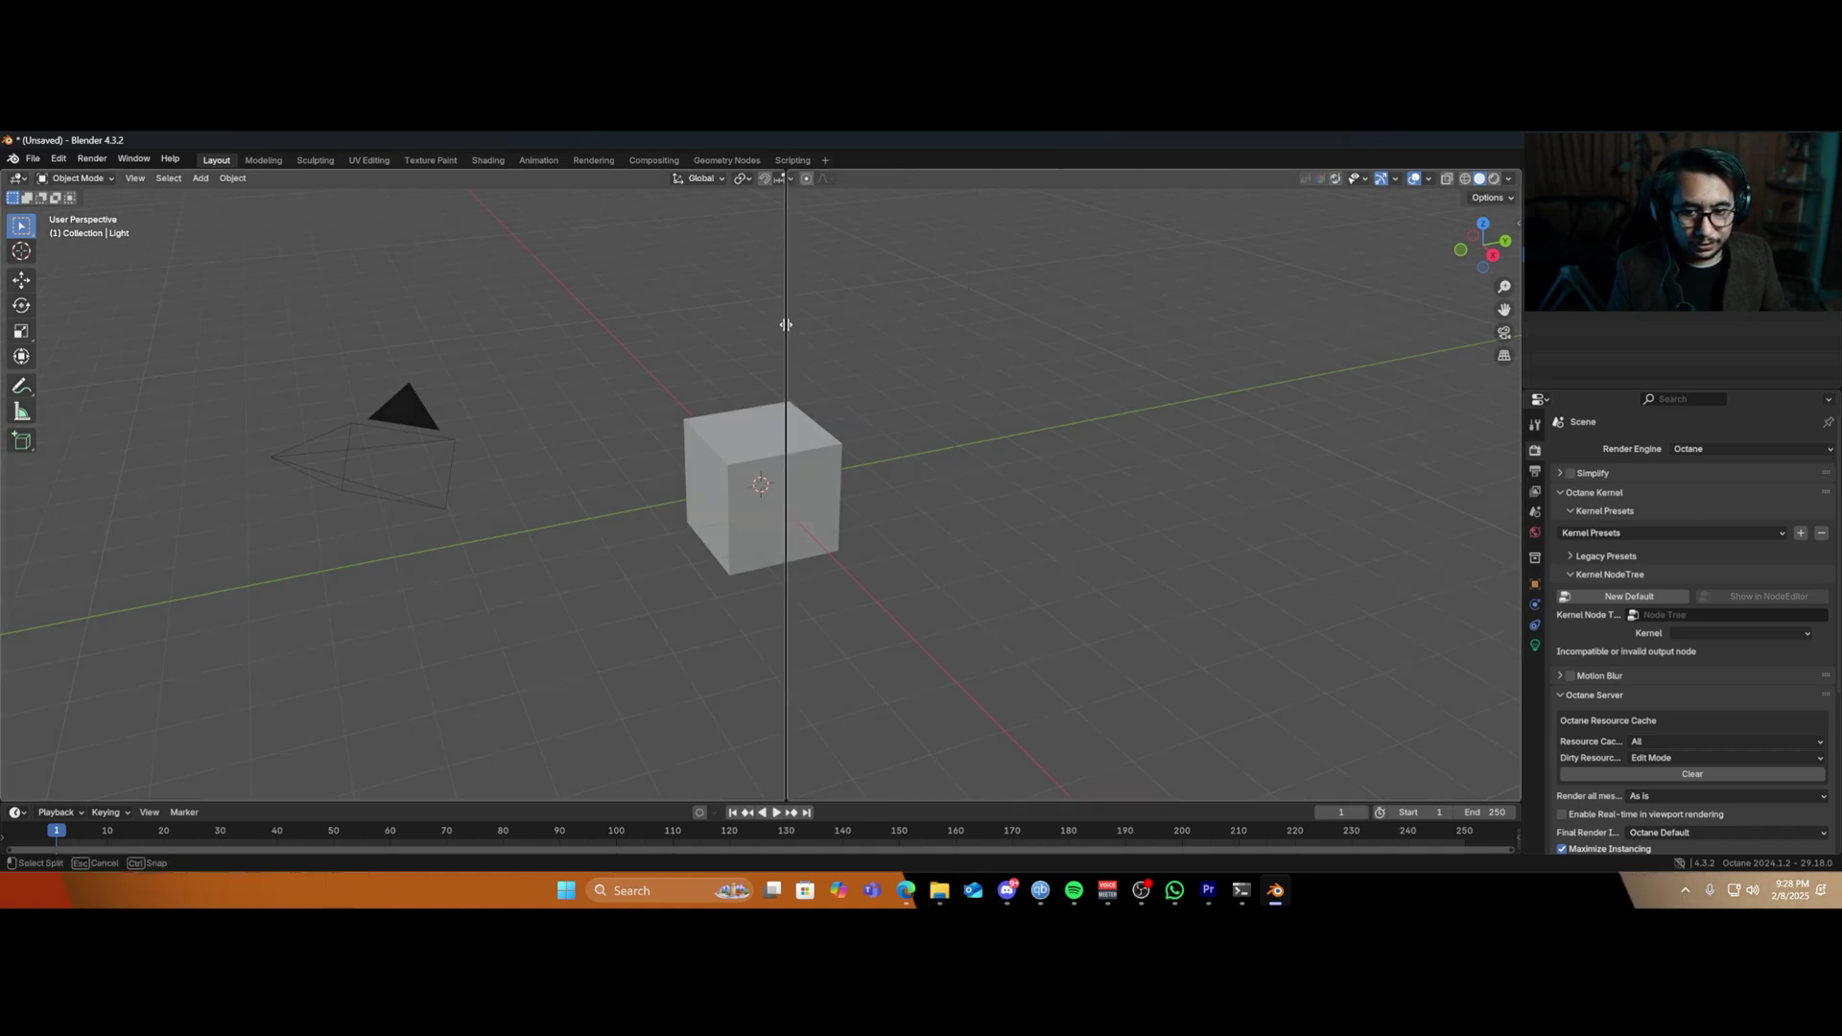
left_click(768, 331)
right_click(768, 431)
left_click(806, 451)
left_click(816, 498)
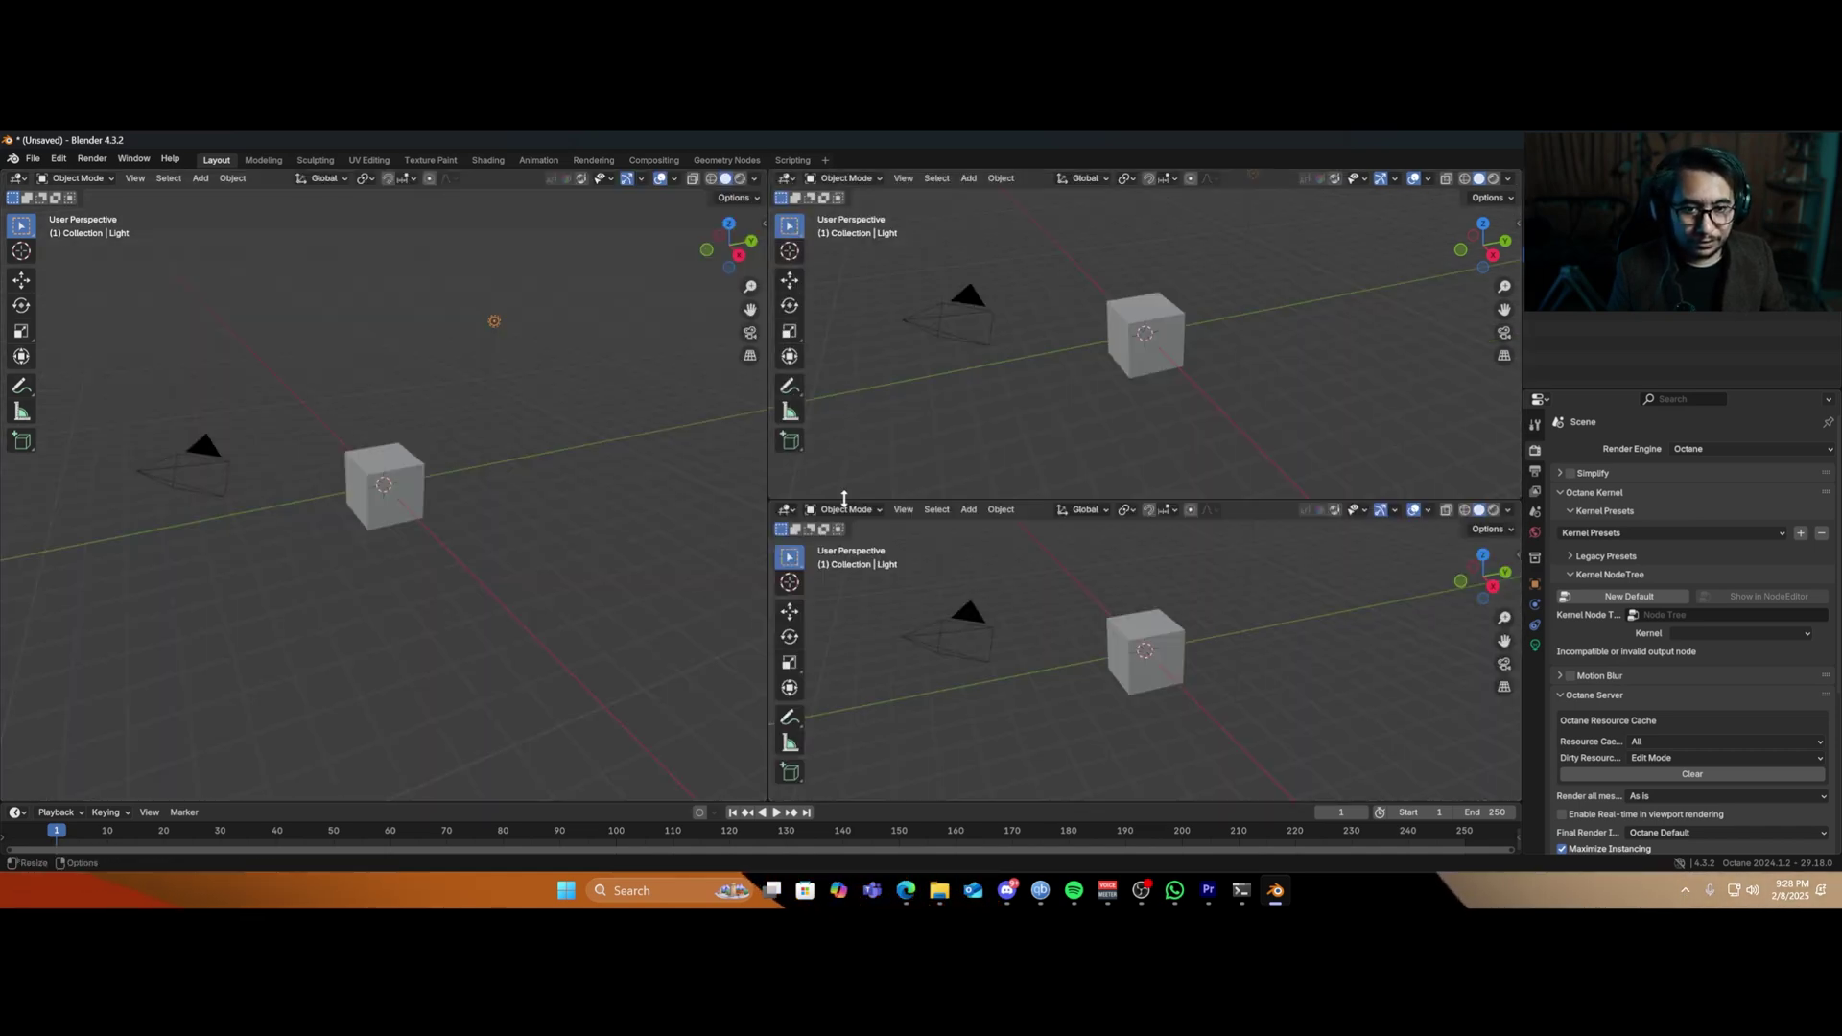
Make the top-right area a Shader Editor; enlarge the lower-right view and hide its overlays and gizmos.
left_click(786, 178)
left_click(825, 348)
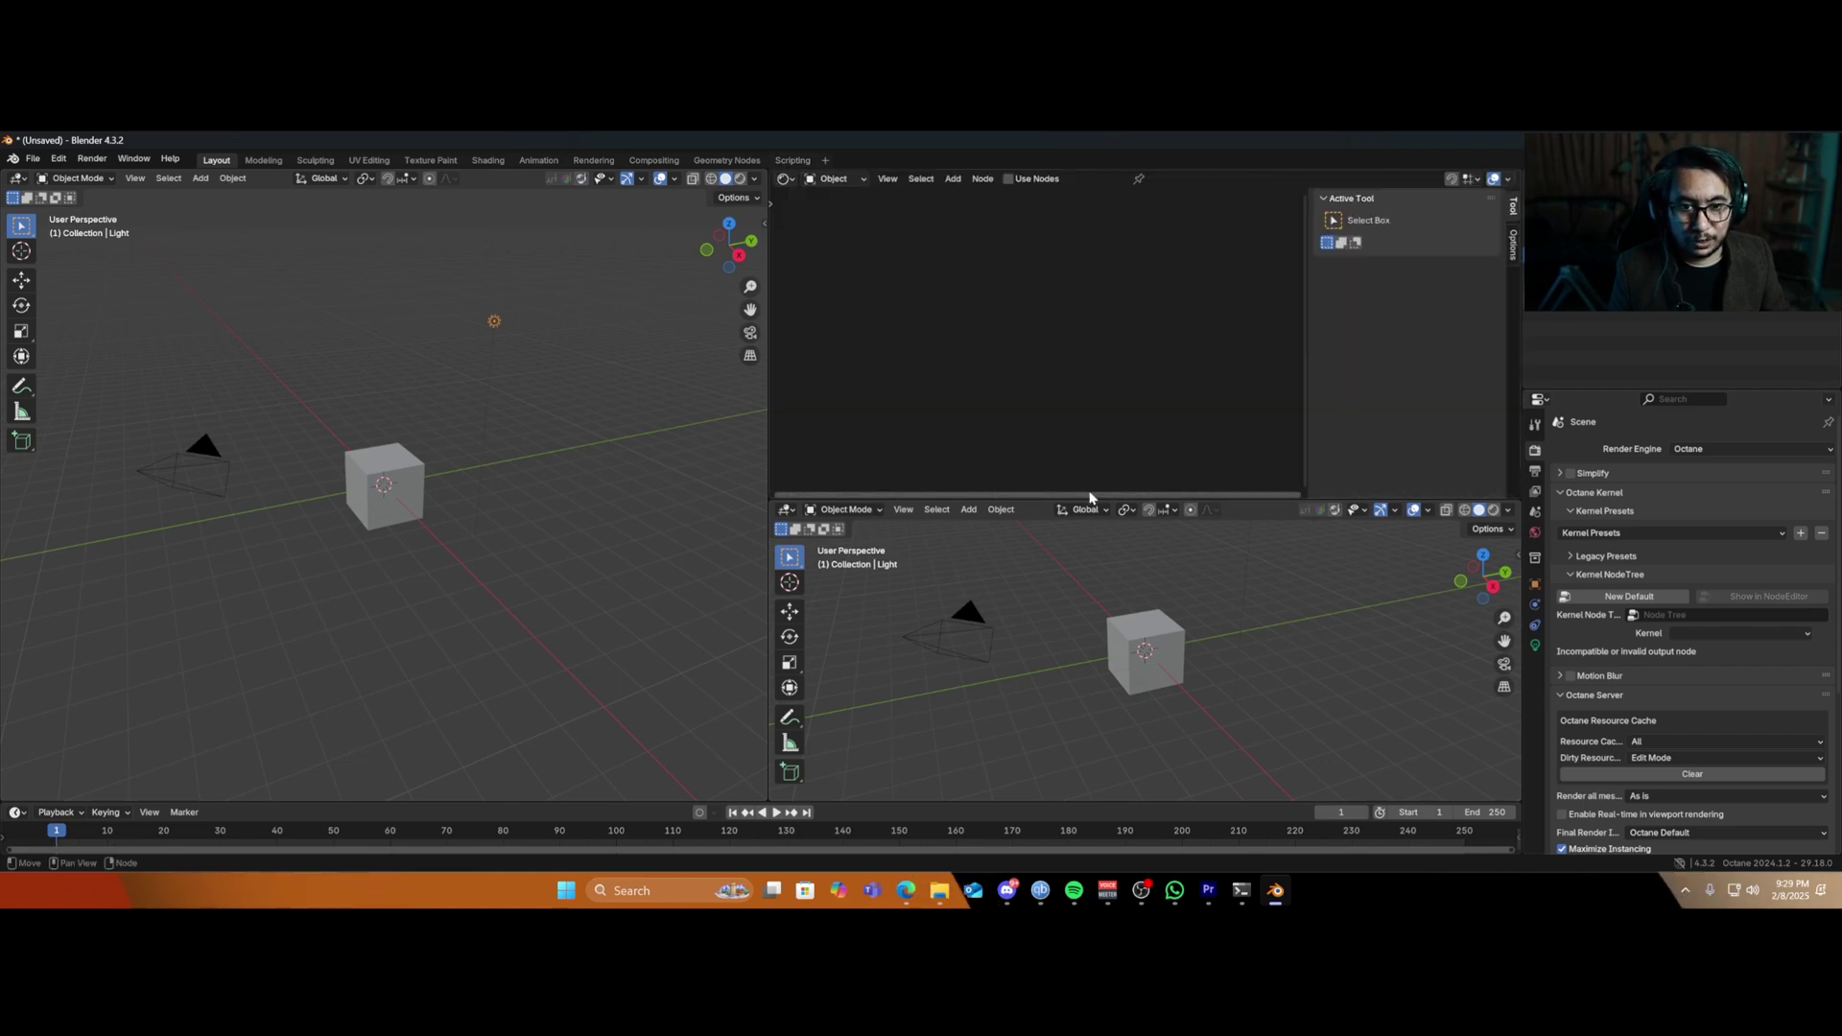
left_click_drag(1082, 497, 1102, 444)
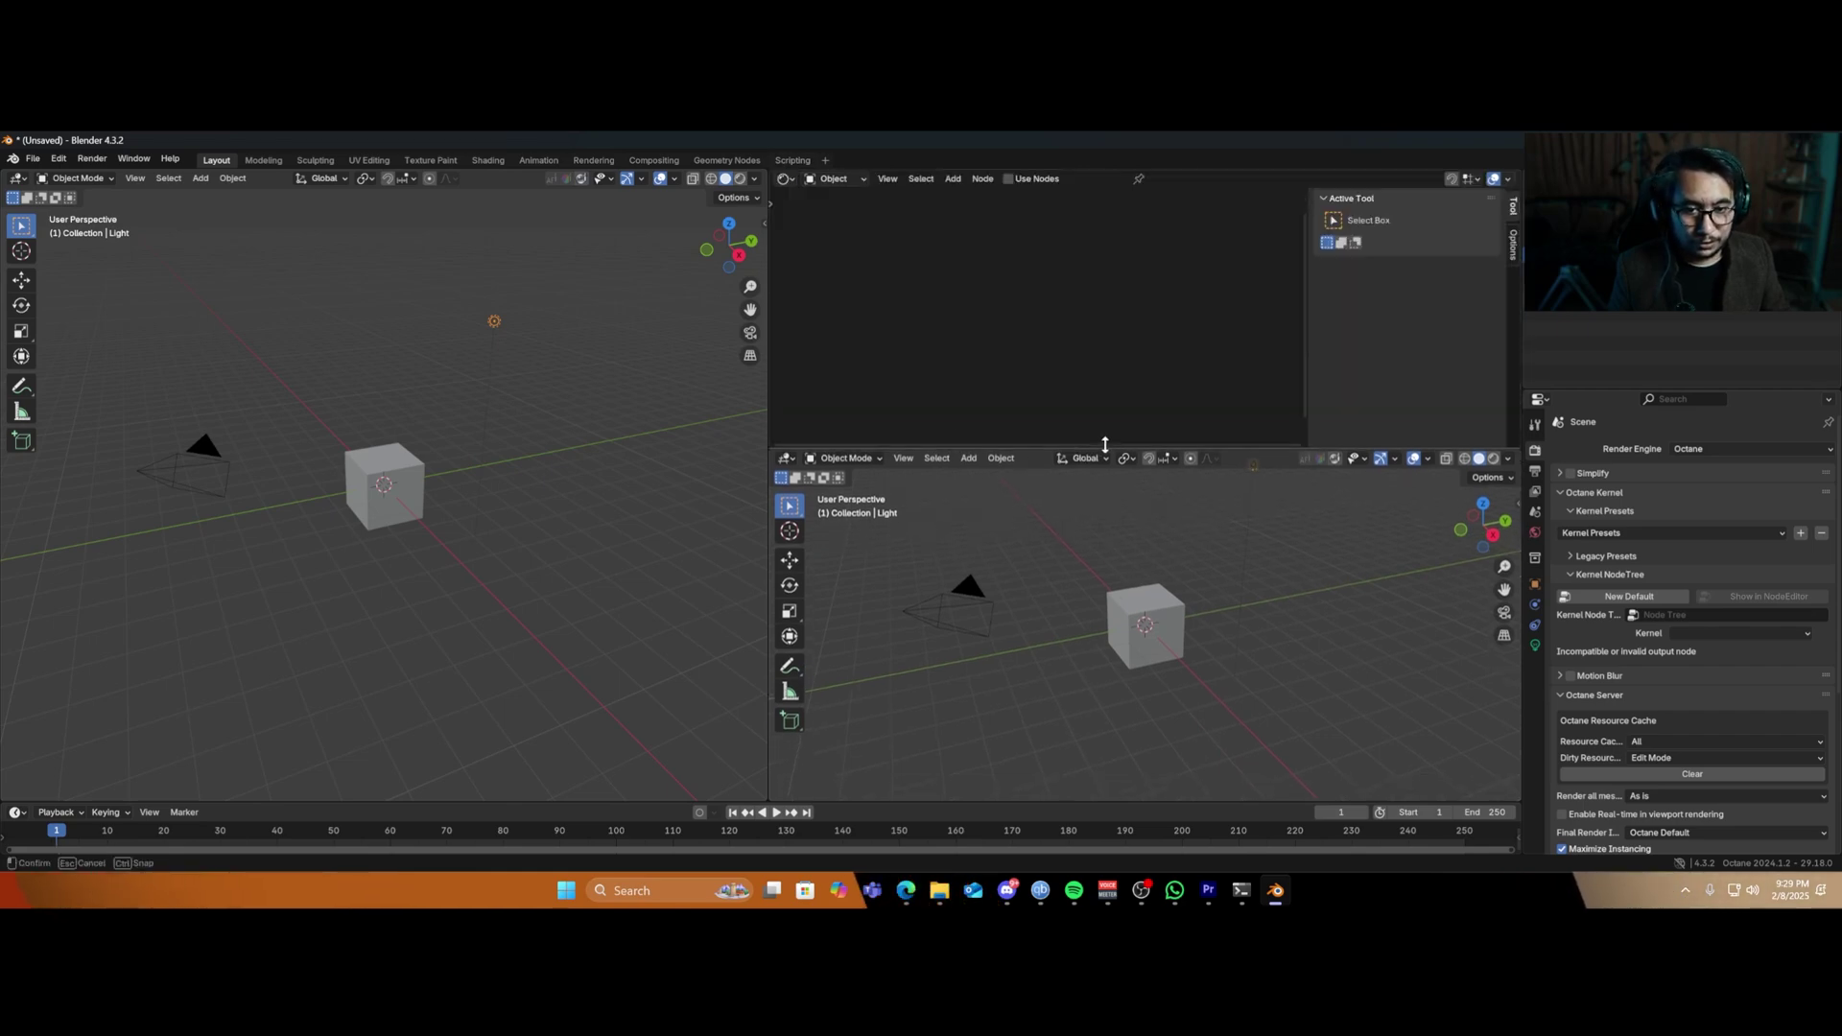
left_click(1414, 459)
left_click(1380, 461)
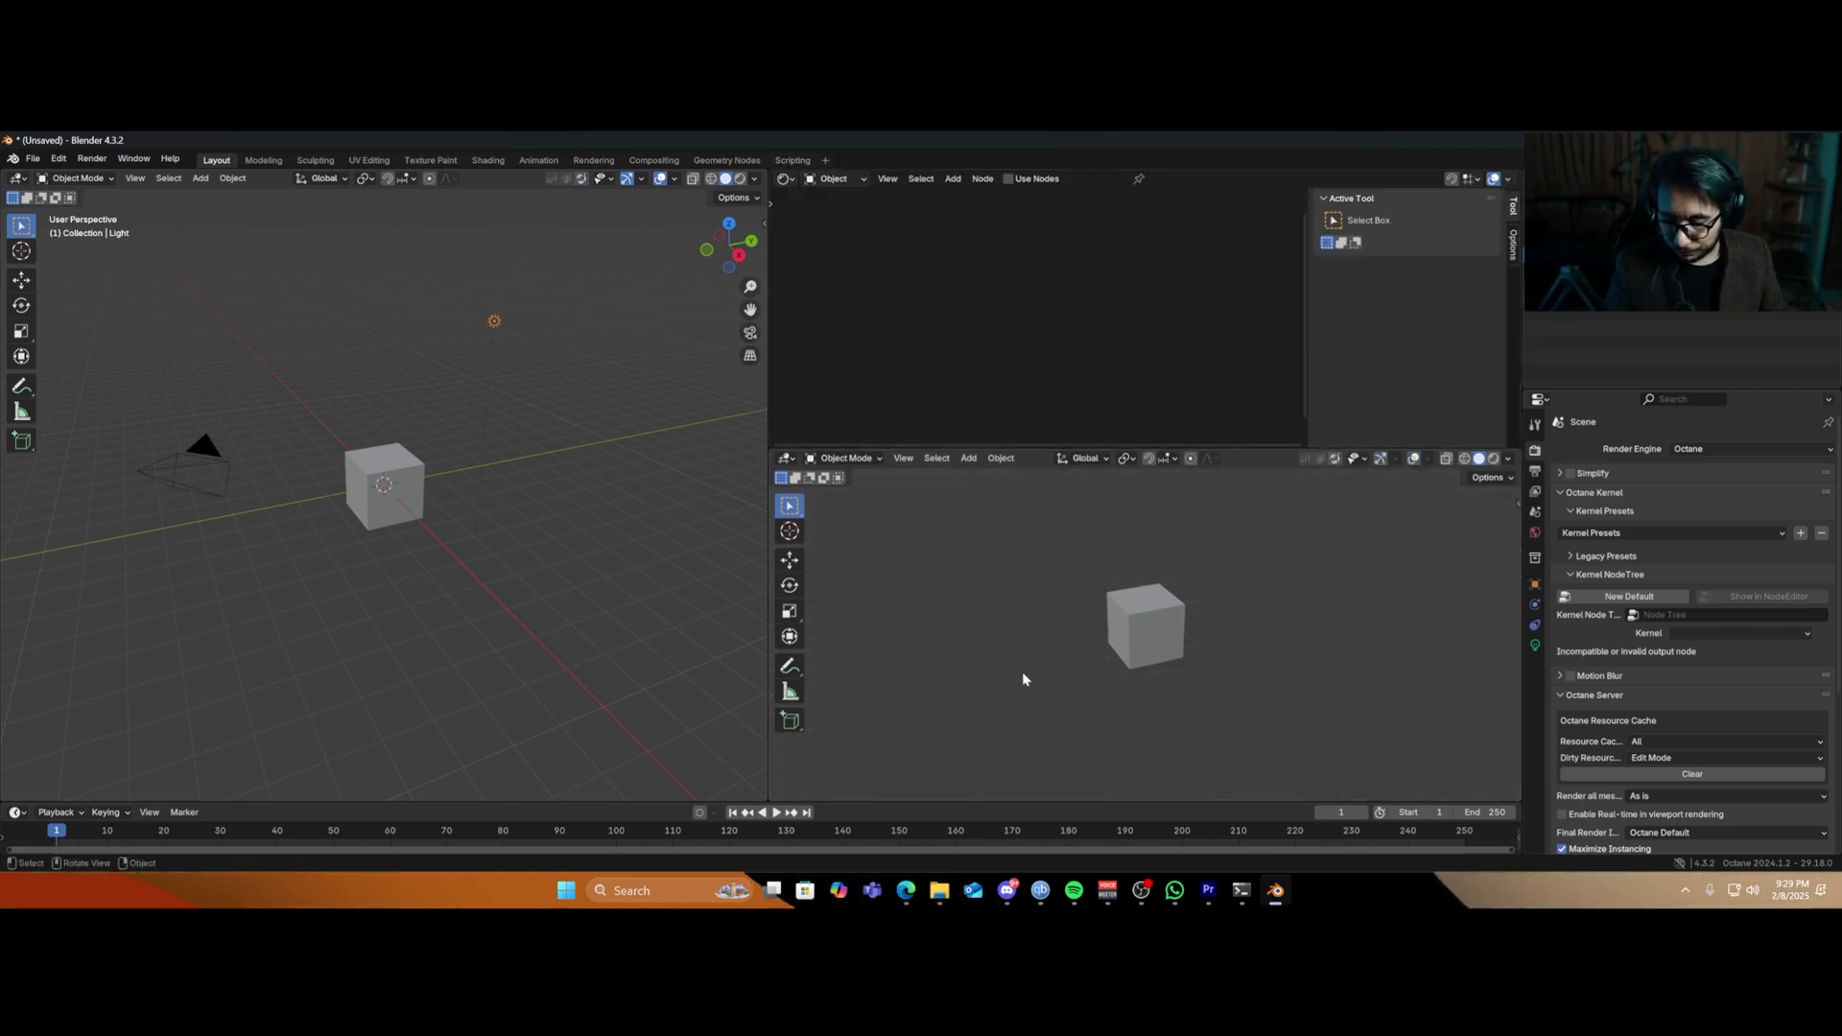
Put the lower-right view in rendered shading with its toolbar and overlays hidden.
key("t")
key("z")
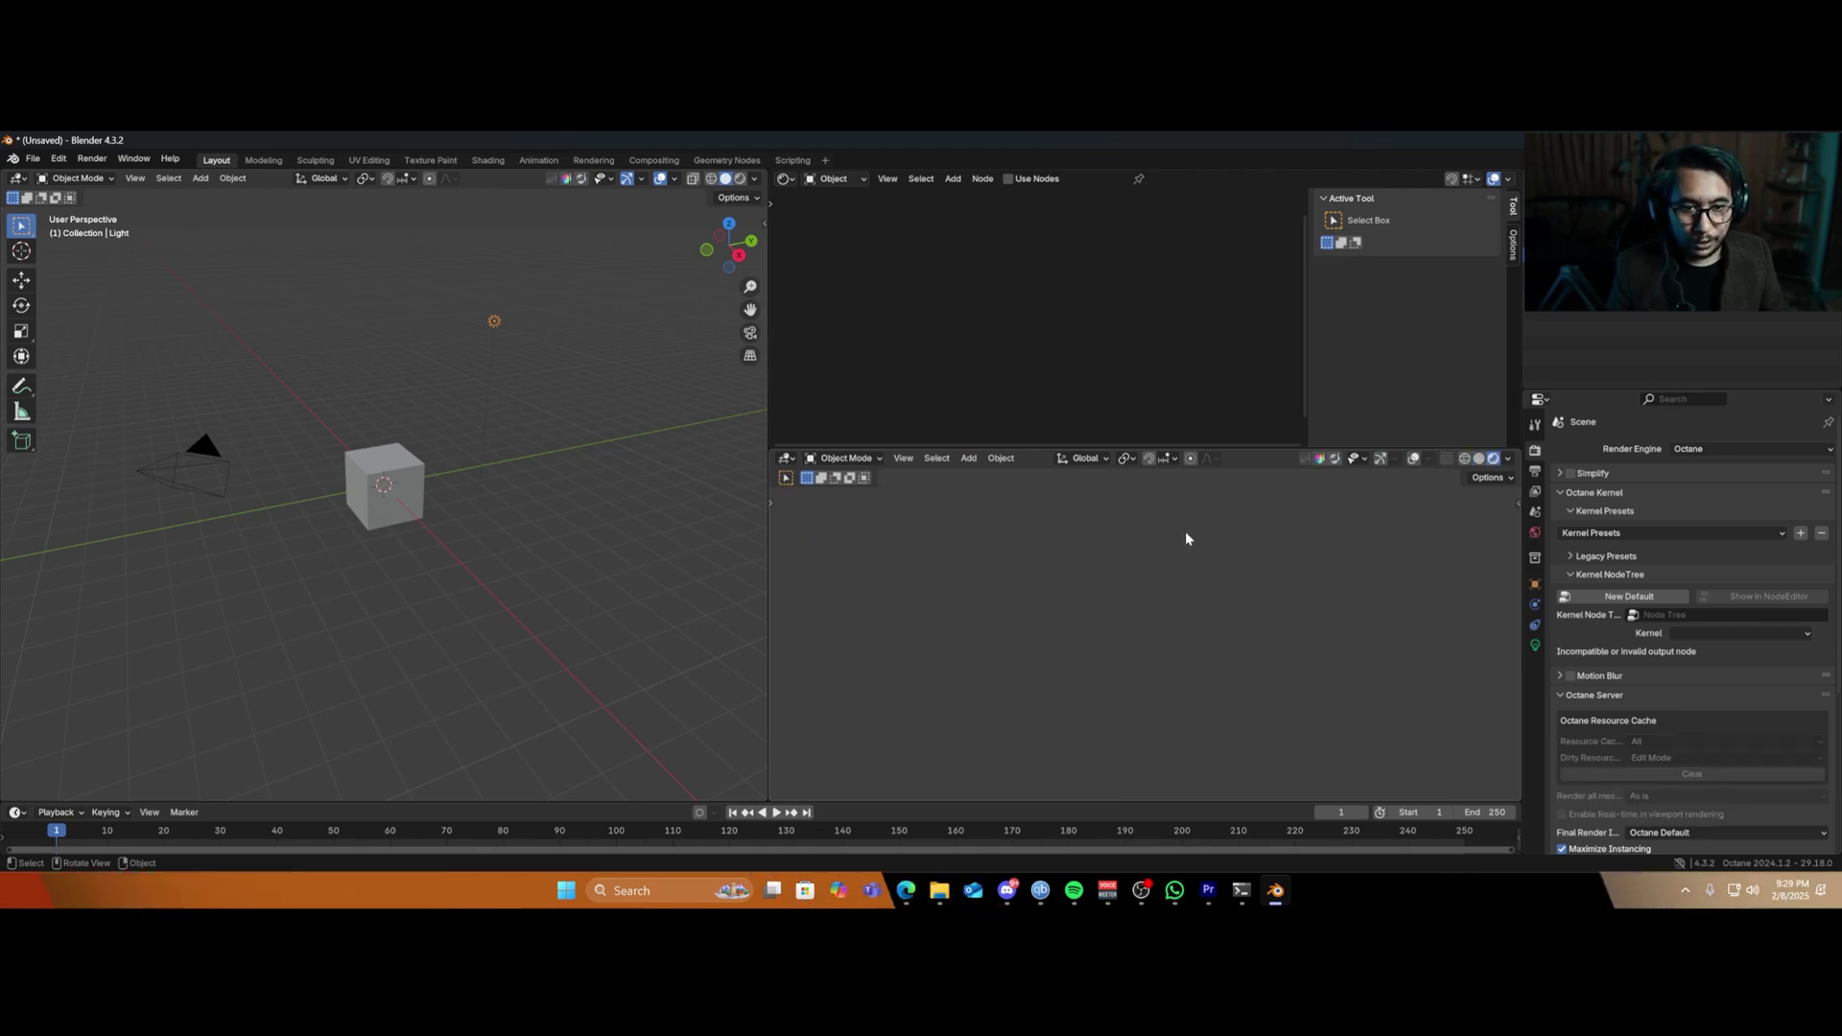
left_click(1413, 459)
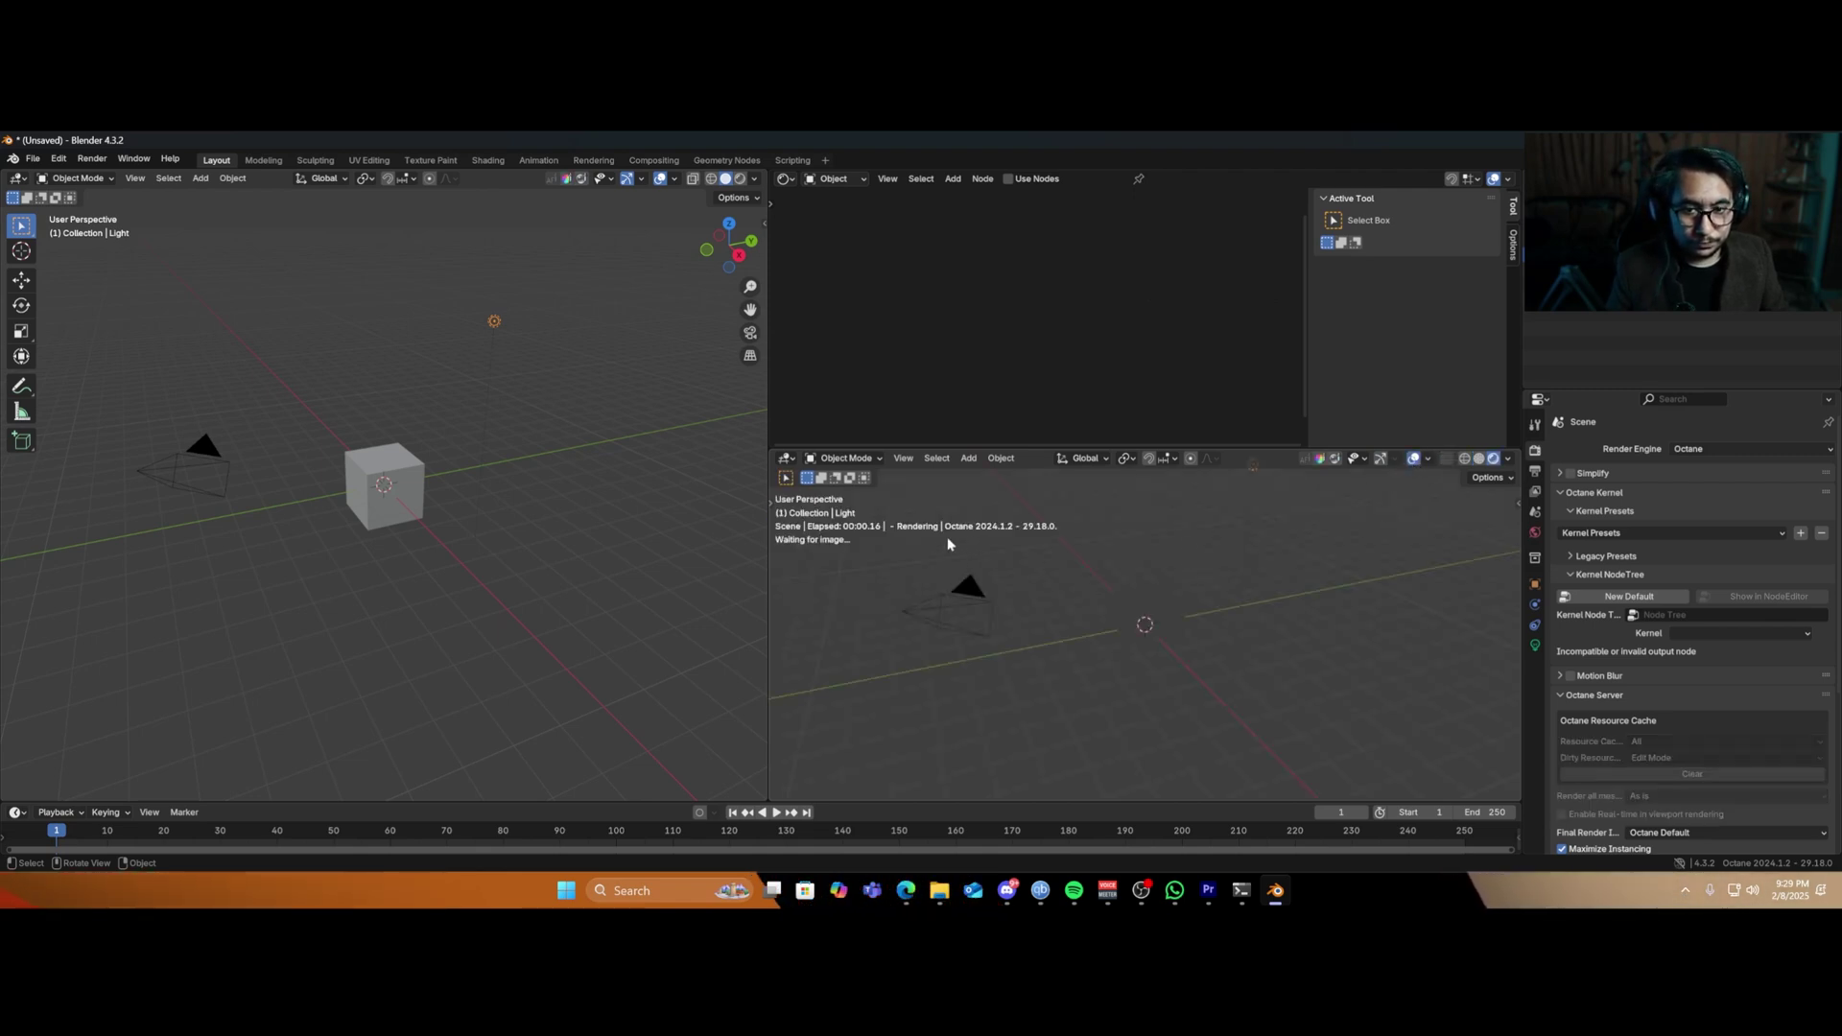
left_click(1427, 458)
left_click(1415, 459)
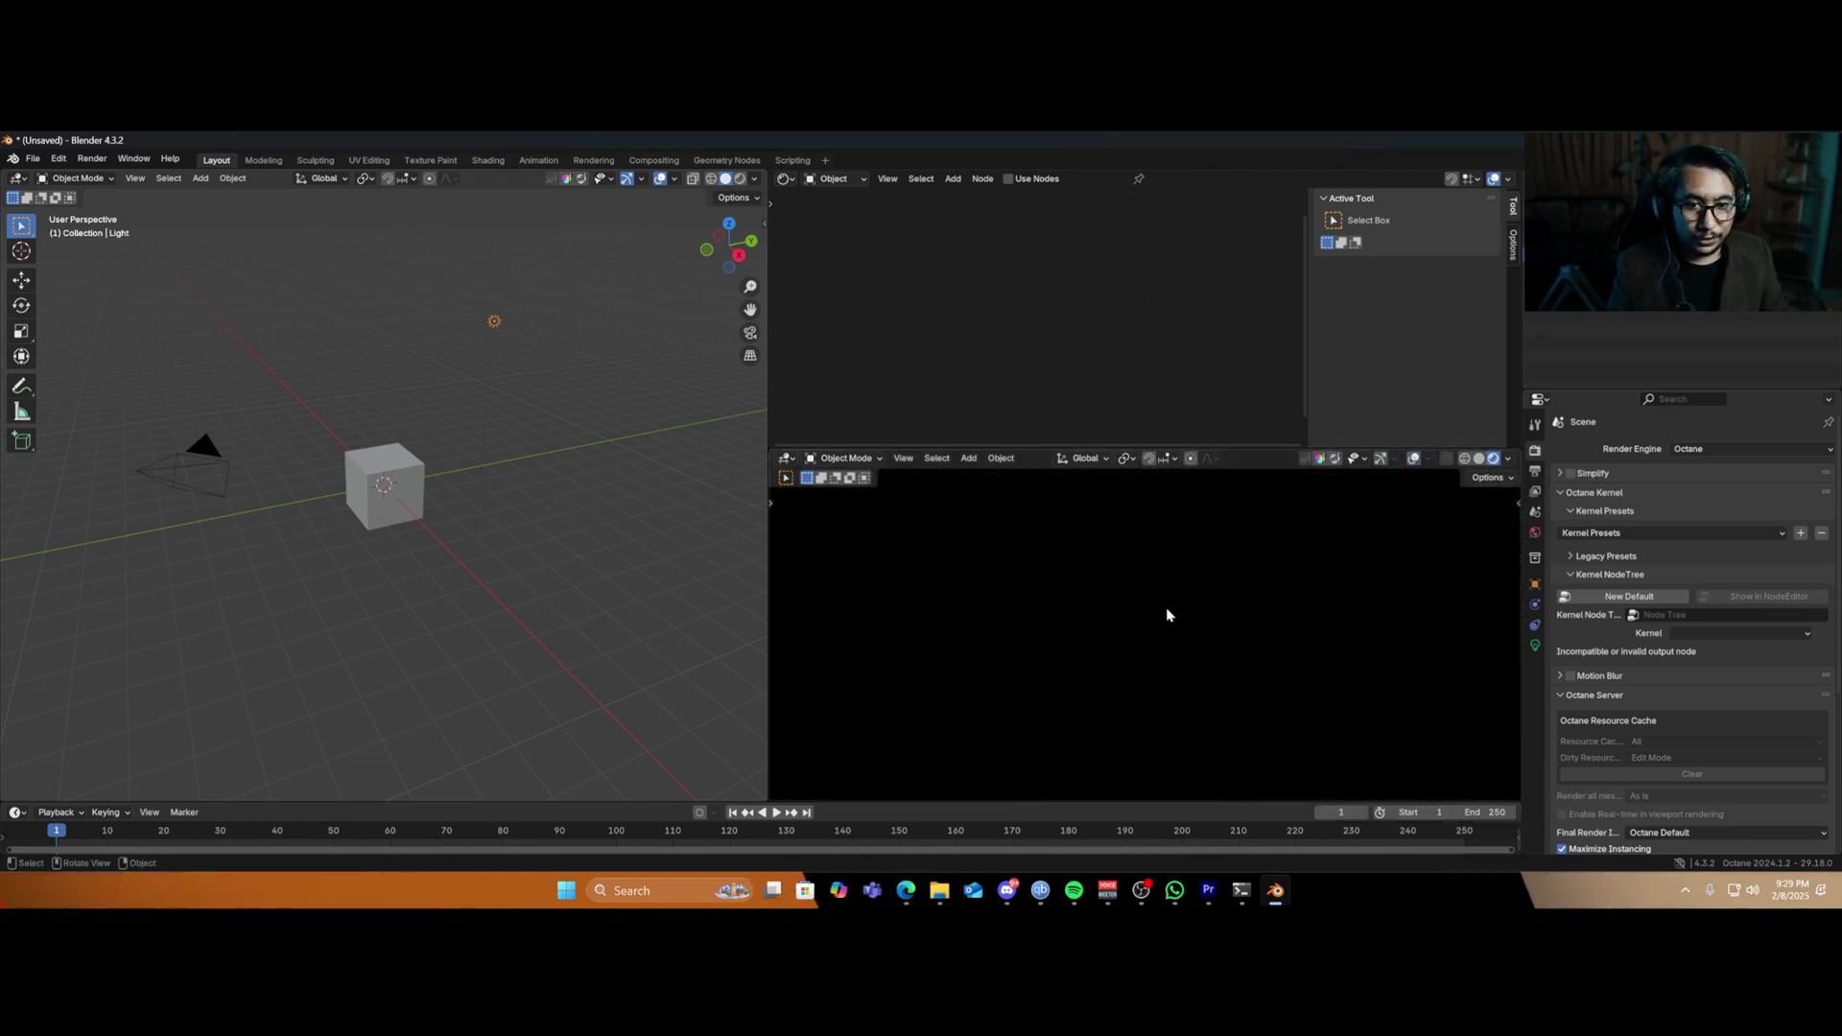
Create a default Octane kernel node tree using the Path tracing kernel.
left_click(1597, 596)
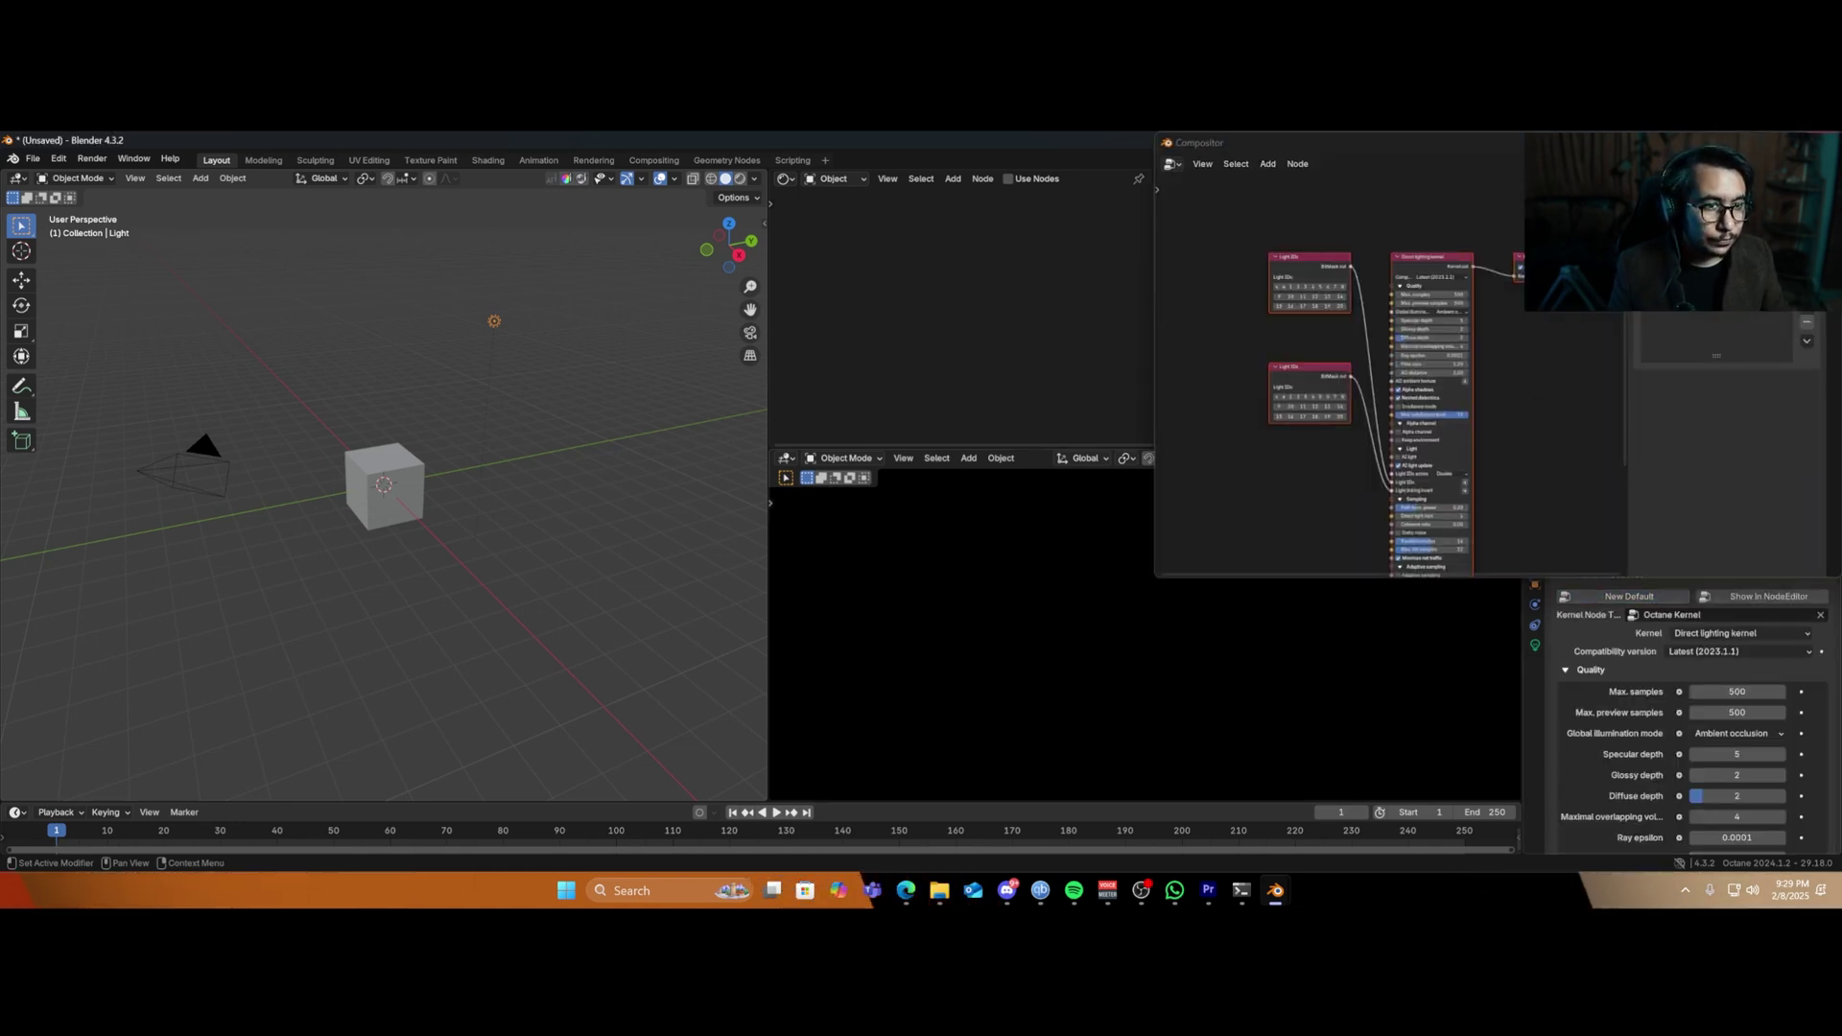
left_click(1722, 635)
left_click(1722, 633)
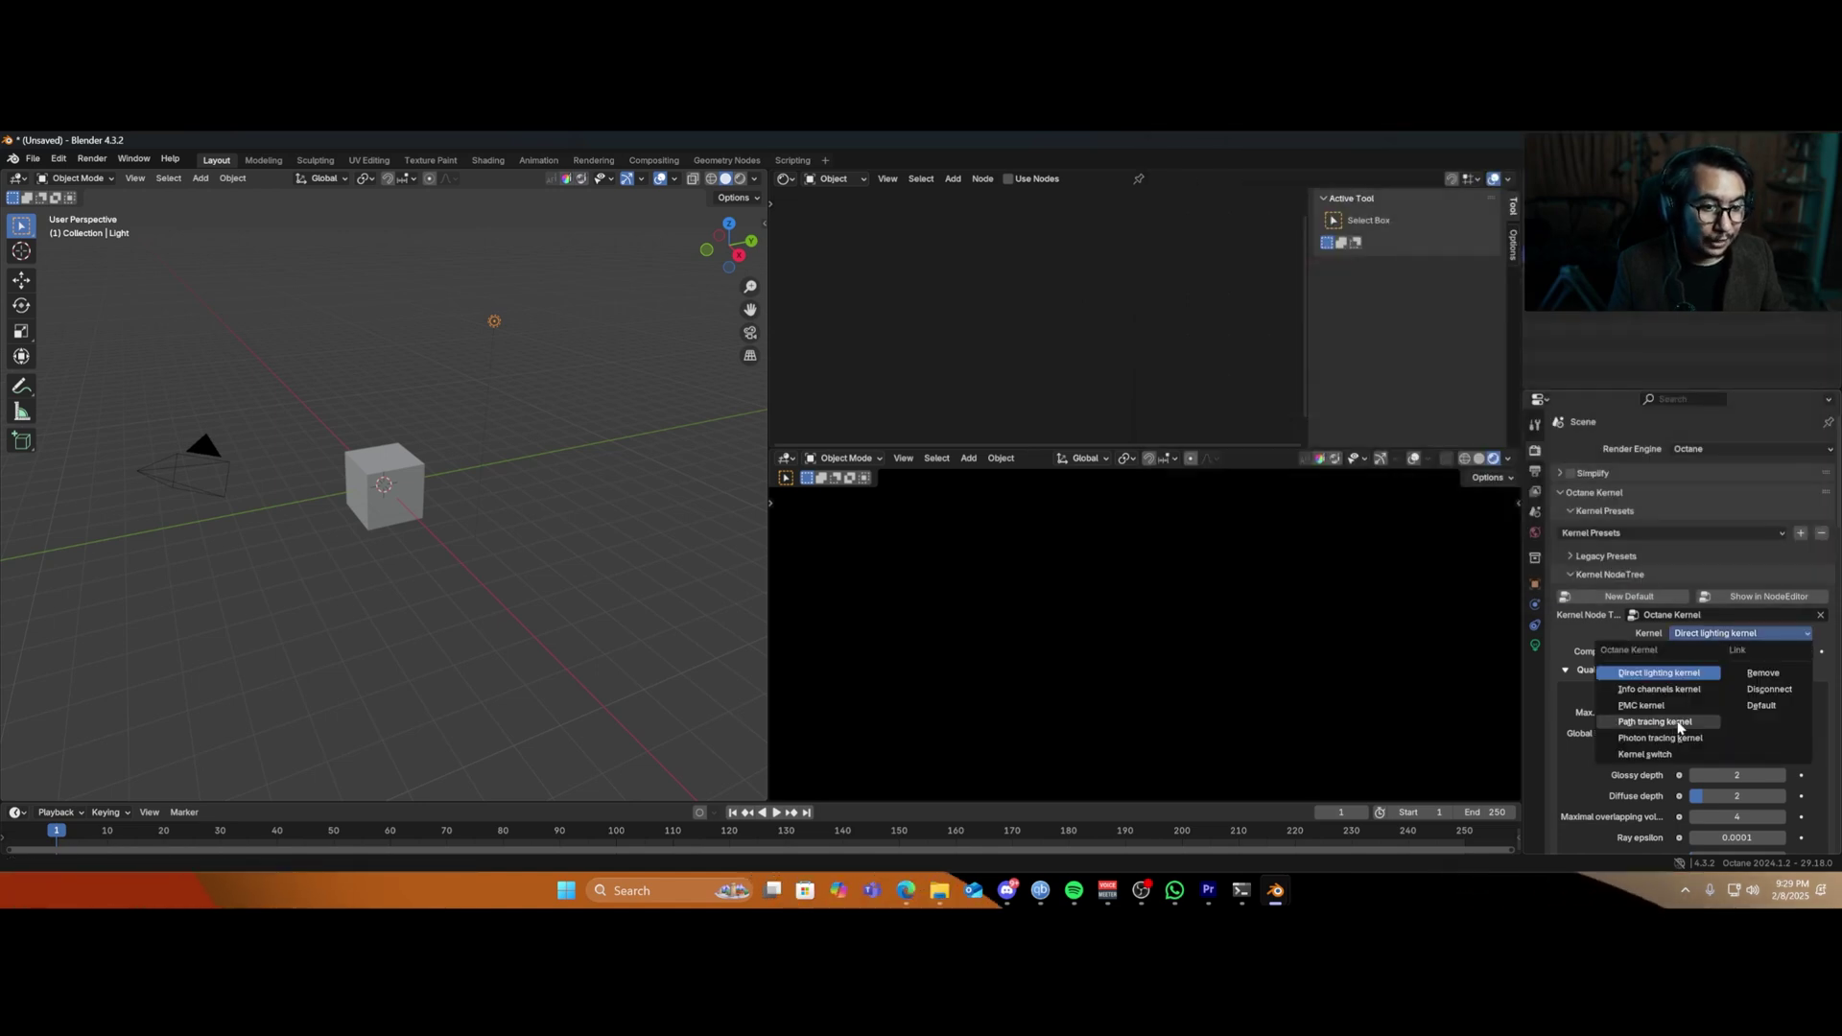
left_click(1677, 723)
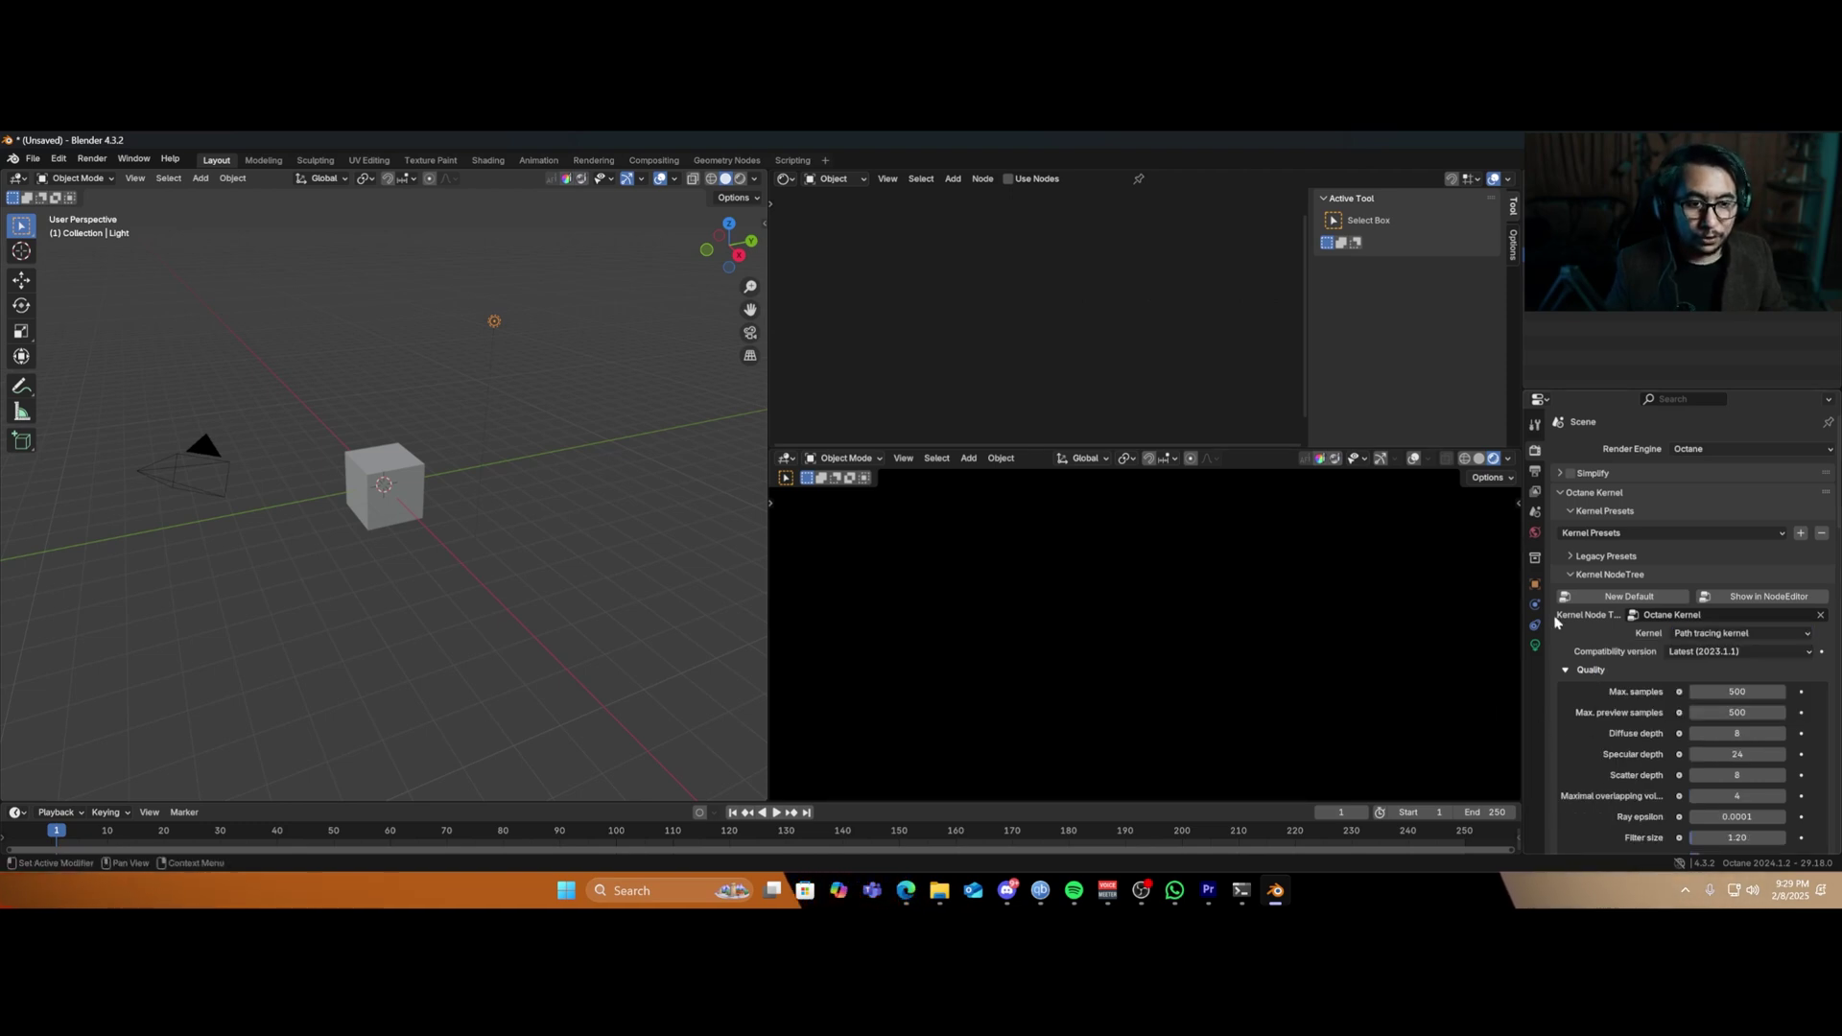
Replace the current world with a new world, World.001.
left_click(1536, 533)
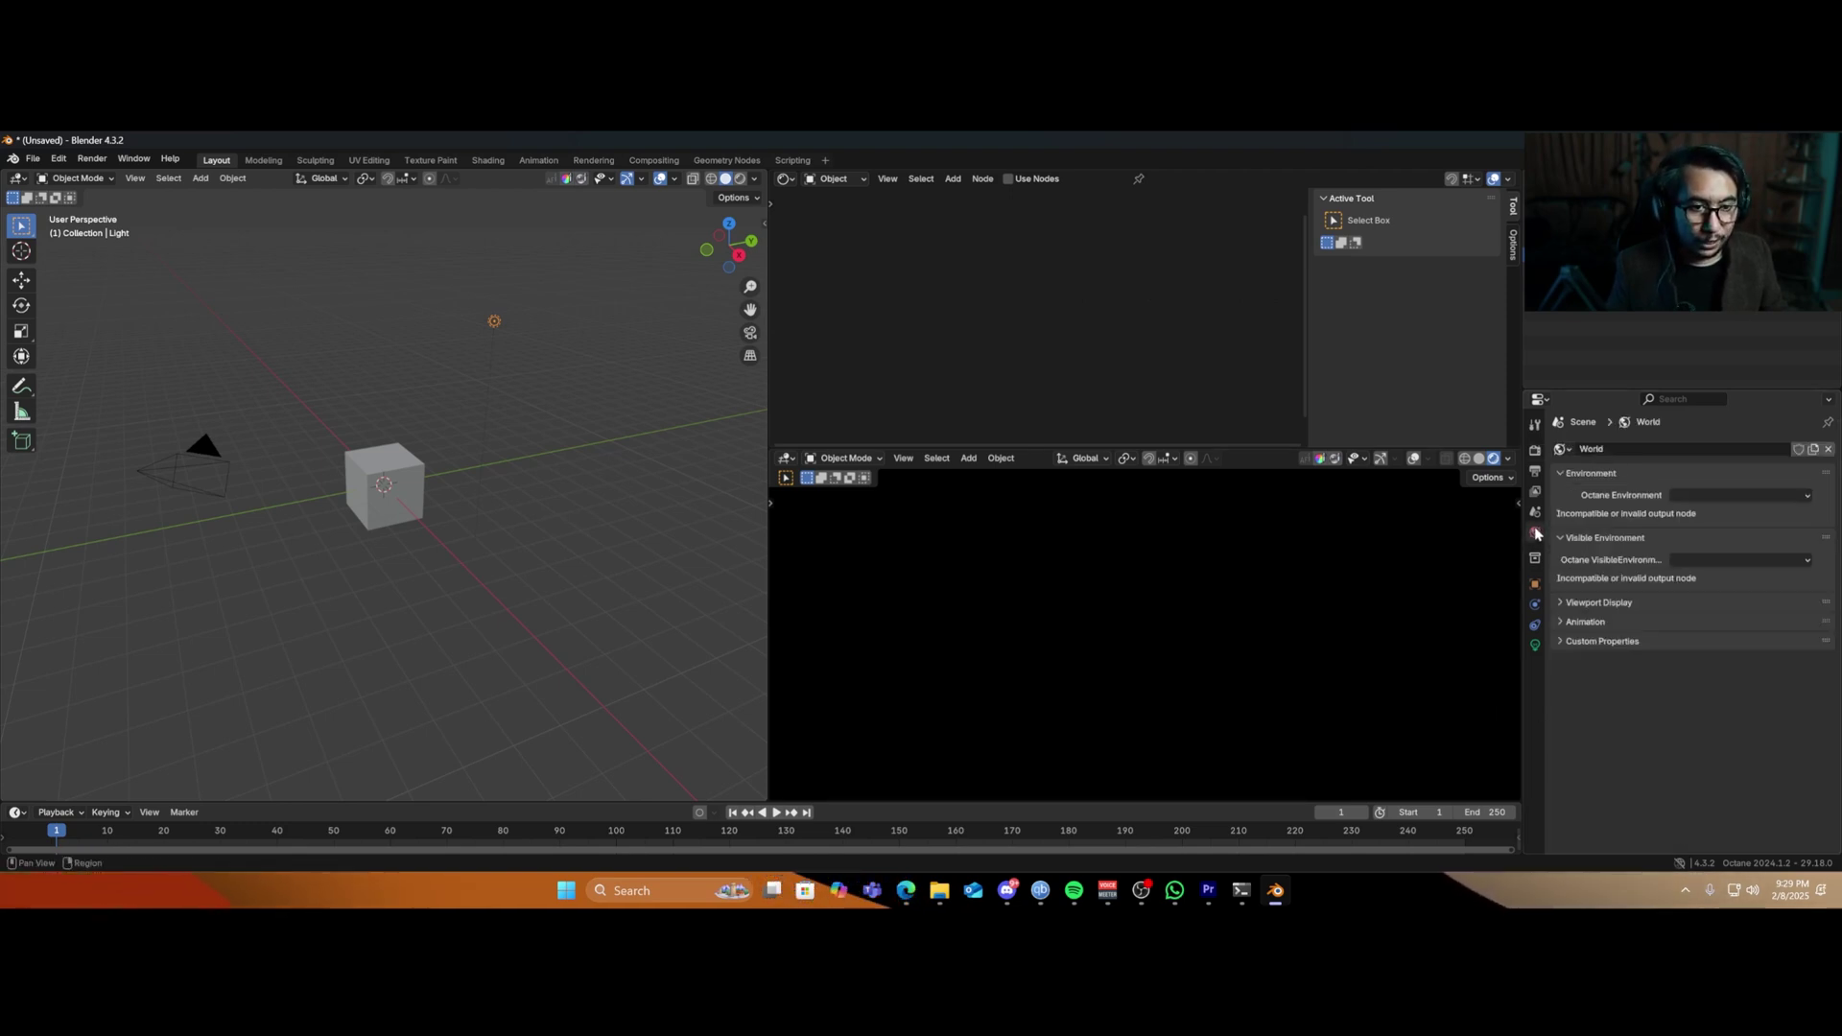
left_click(1827, 450)
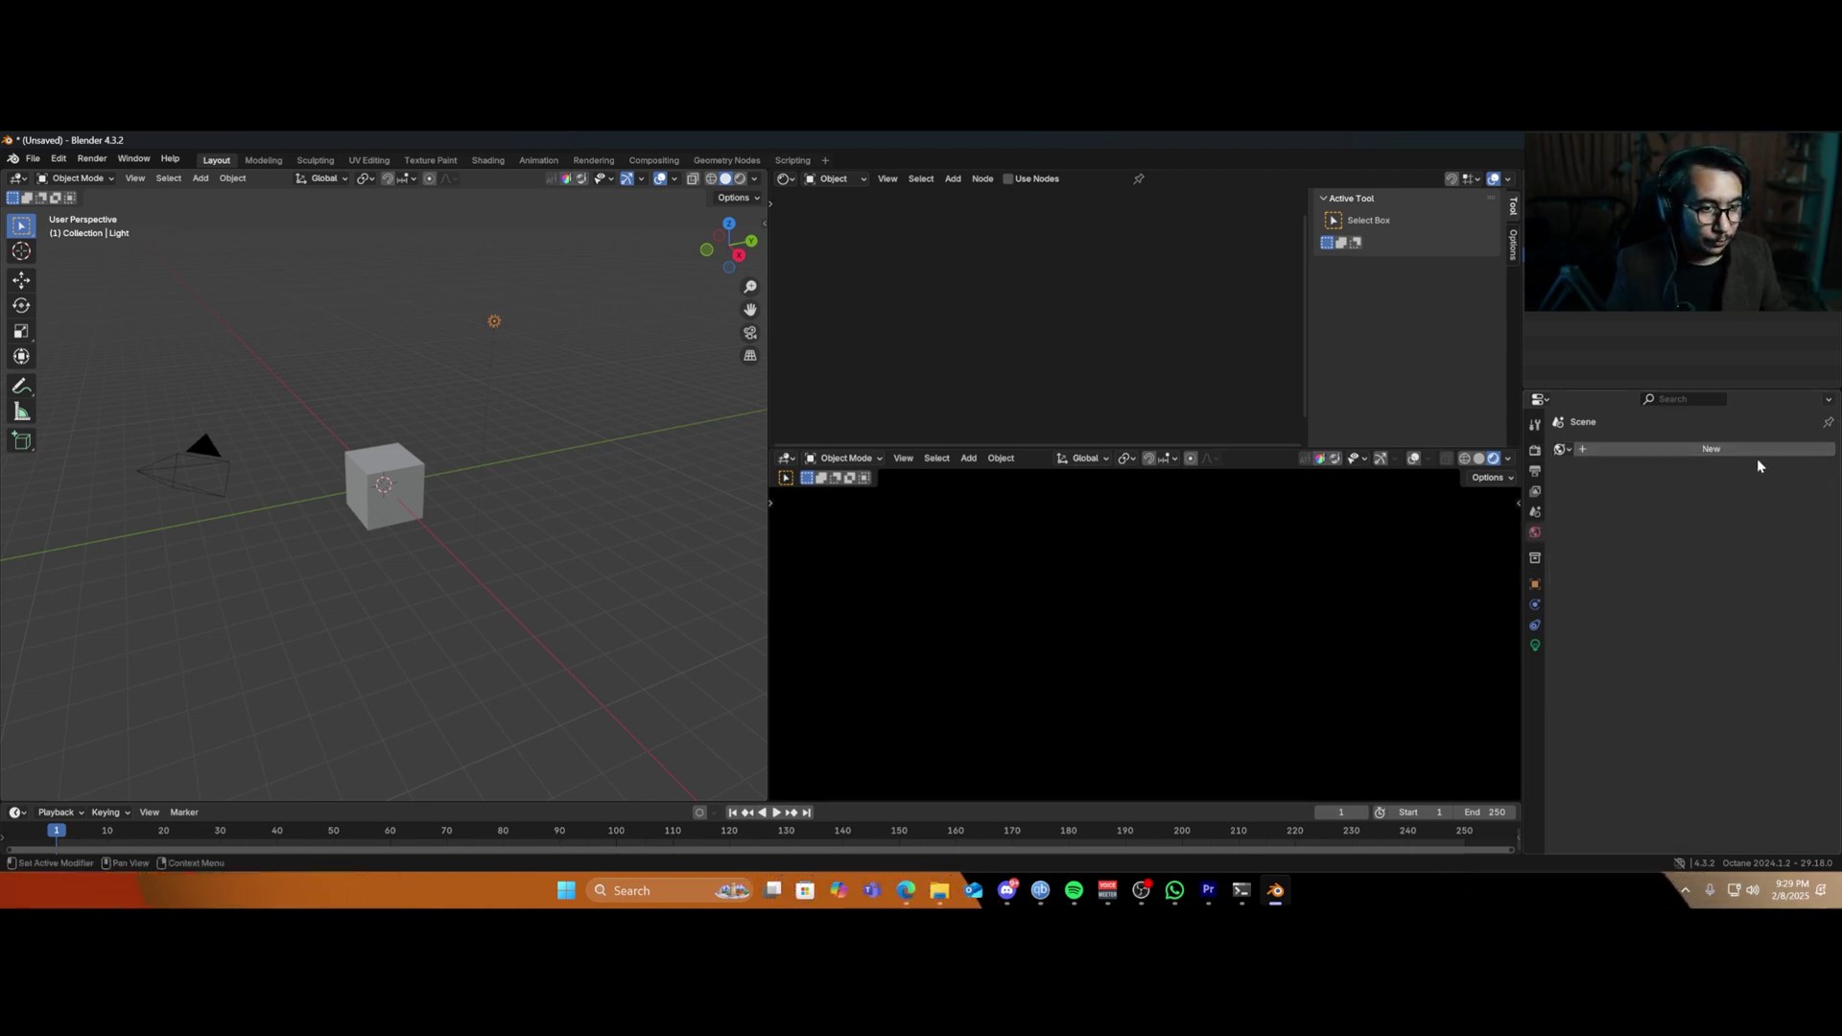
left_click(1689, 452)
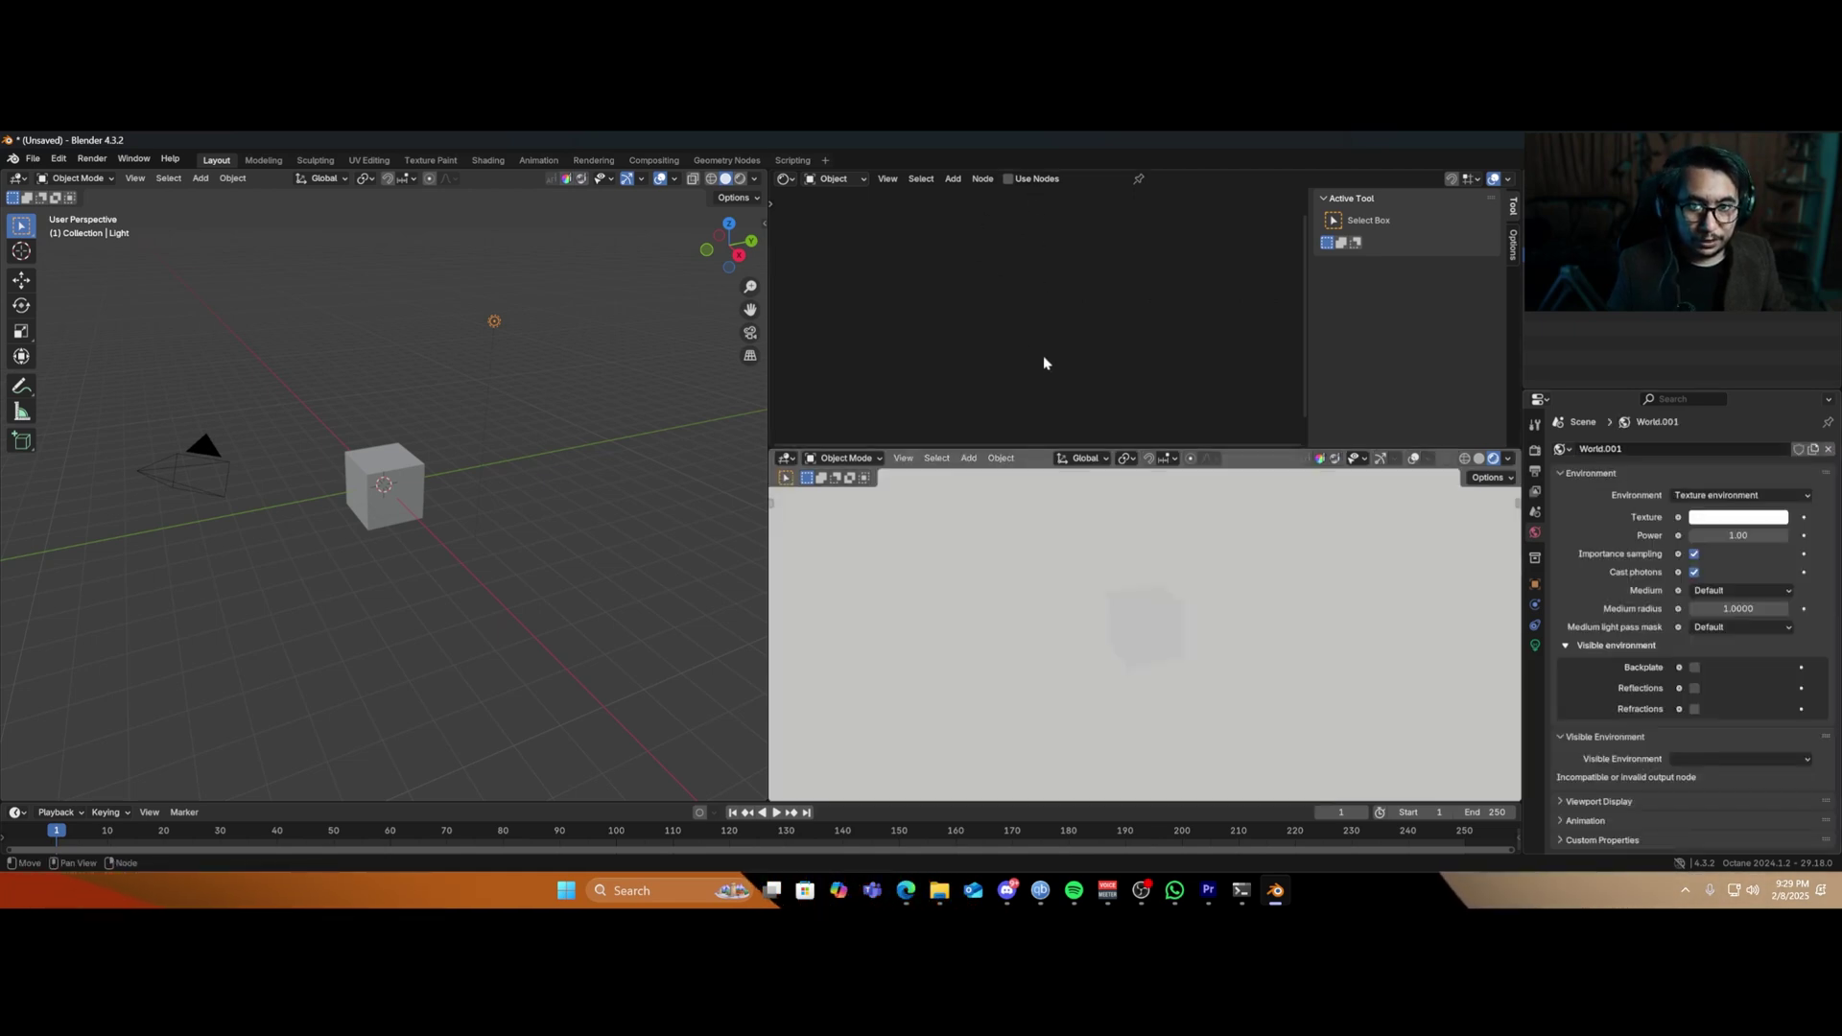
Enable ACES tone mapping in the Octane preview imager settings.
left_click(658, 507)
key("n")
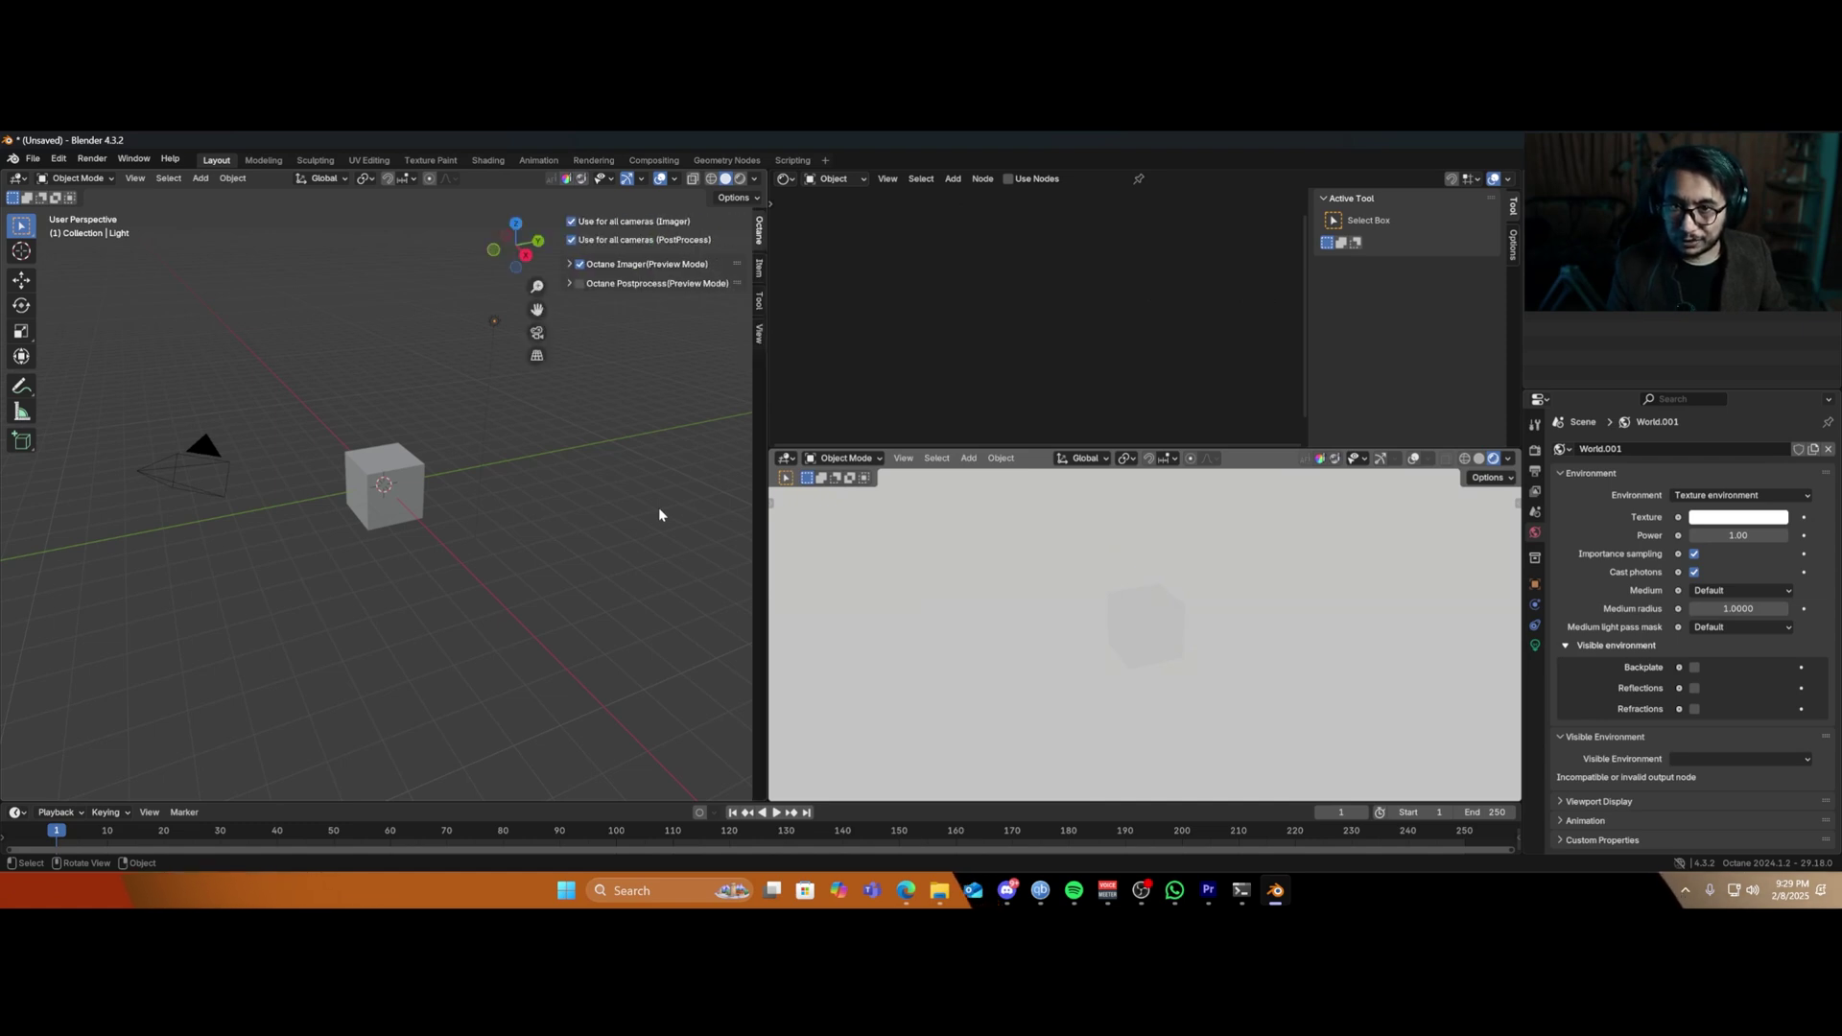
left_click(569, 263)
left_click(640, 561)
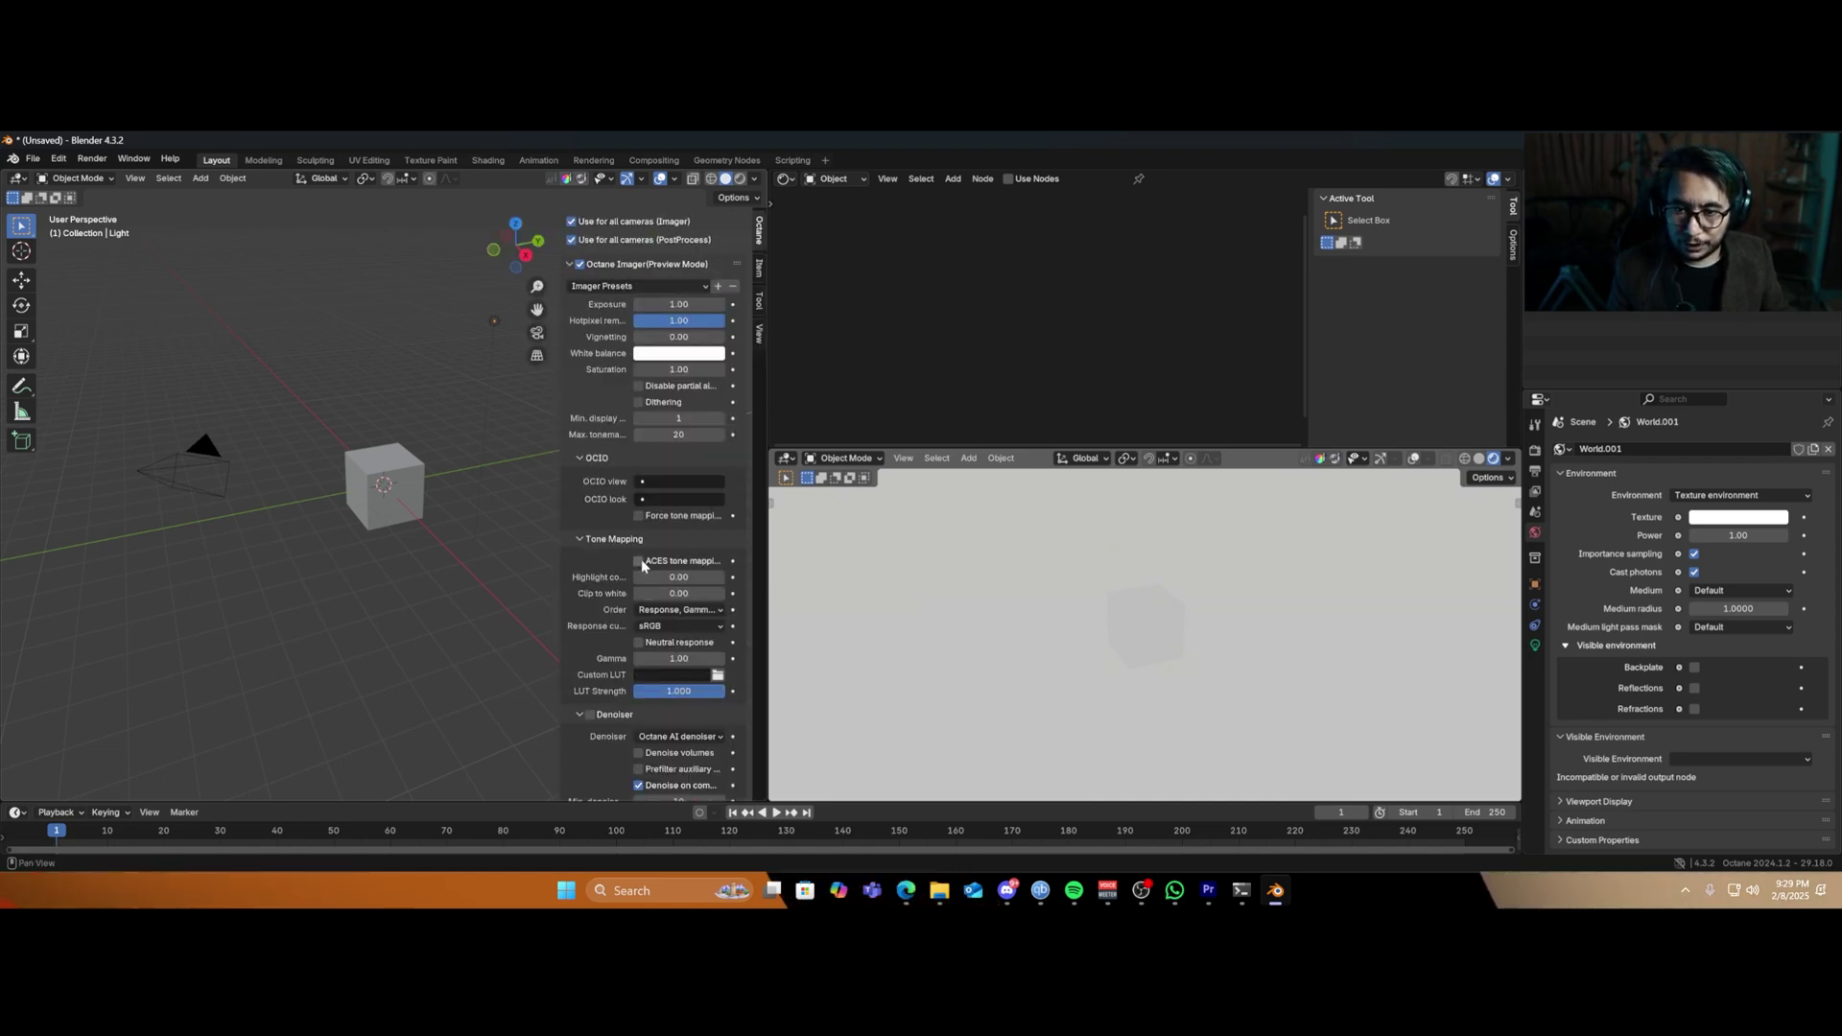
Change the Color Management View Transform from AgX to Raw in Render properties.
key("n")
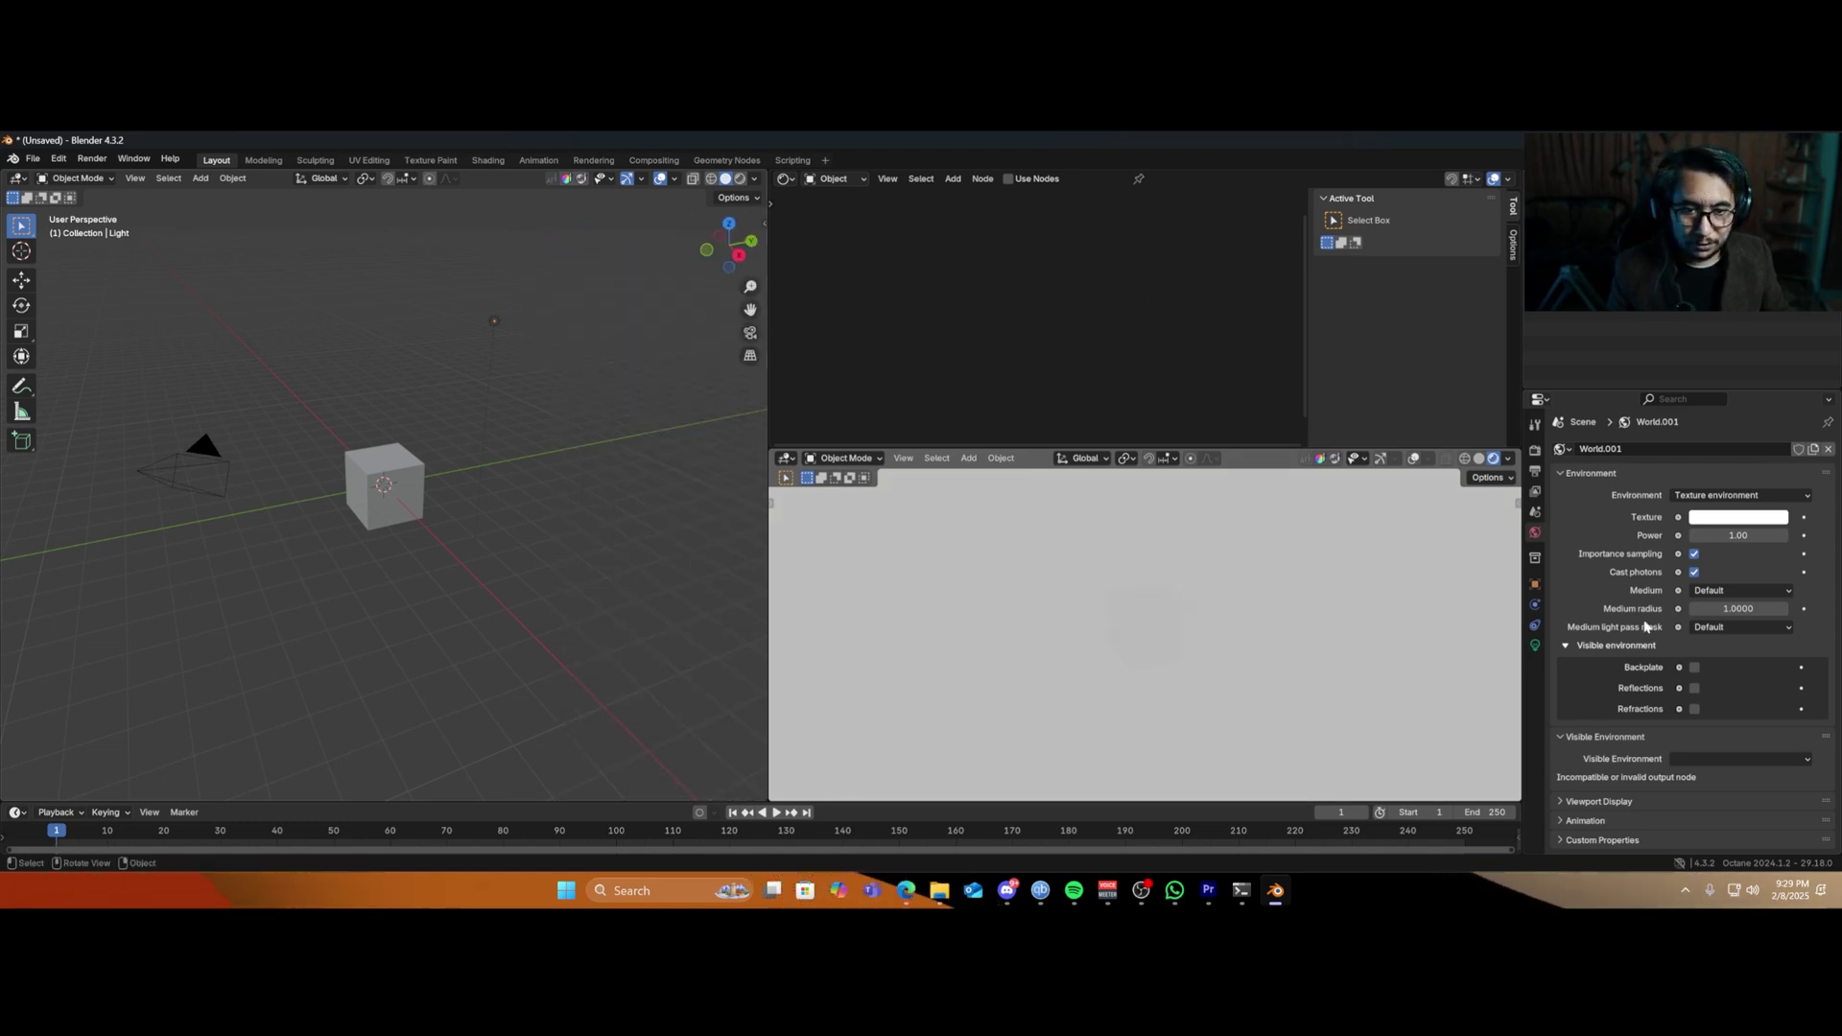
left_click(1536, 451)
scroll(1643, 702, "down", 15)
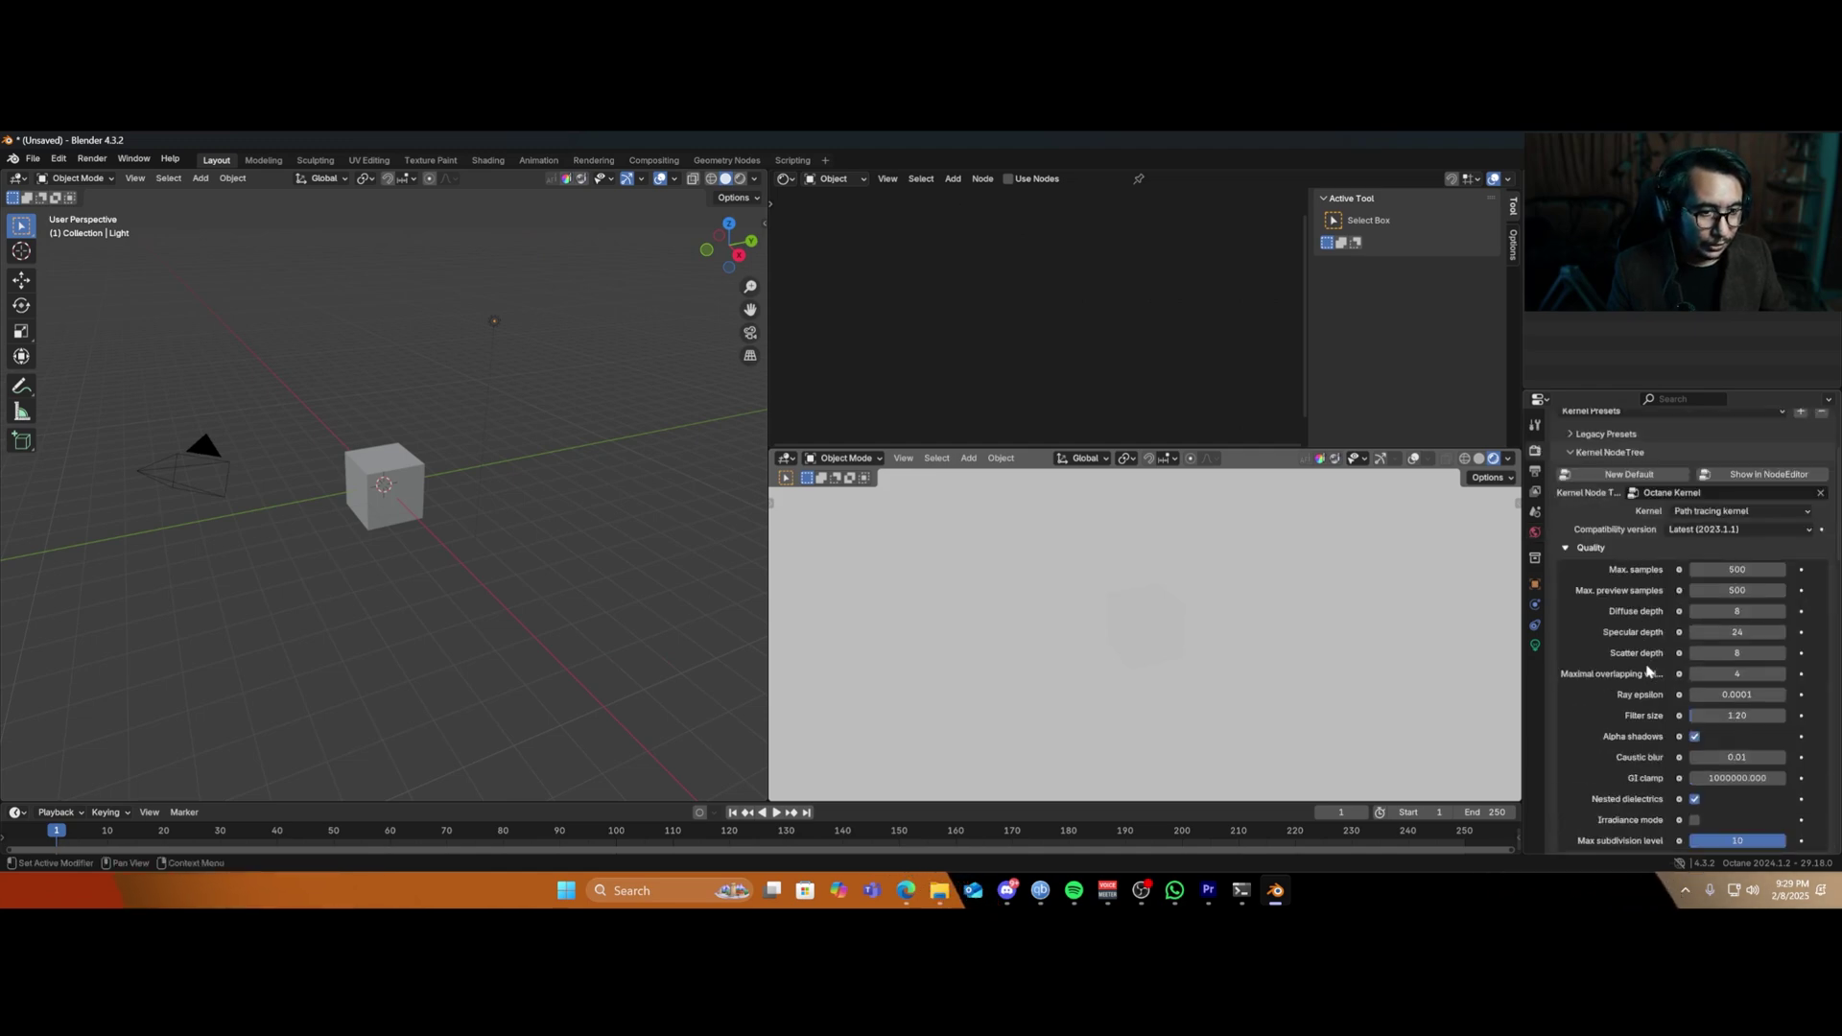
scroll(1643, 702, "down", 10)
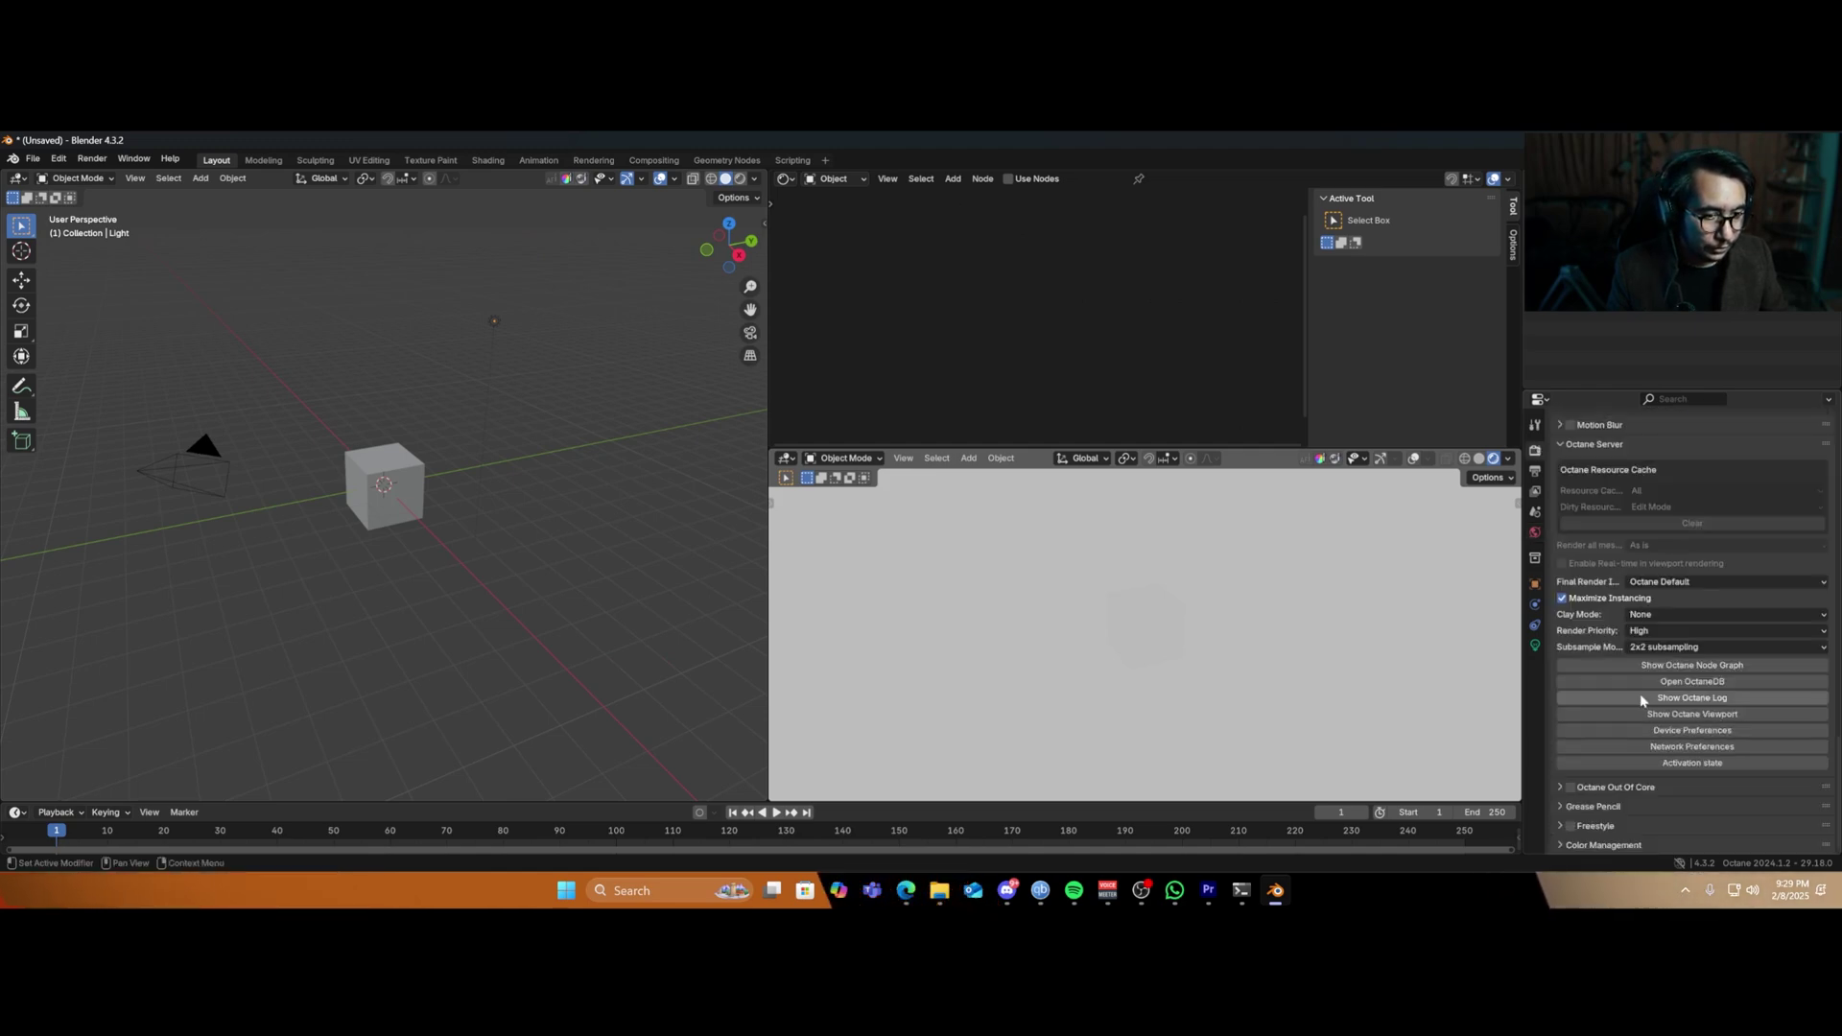
left_click(1558, 845)
scroll(1631, 797, "down", 5)
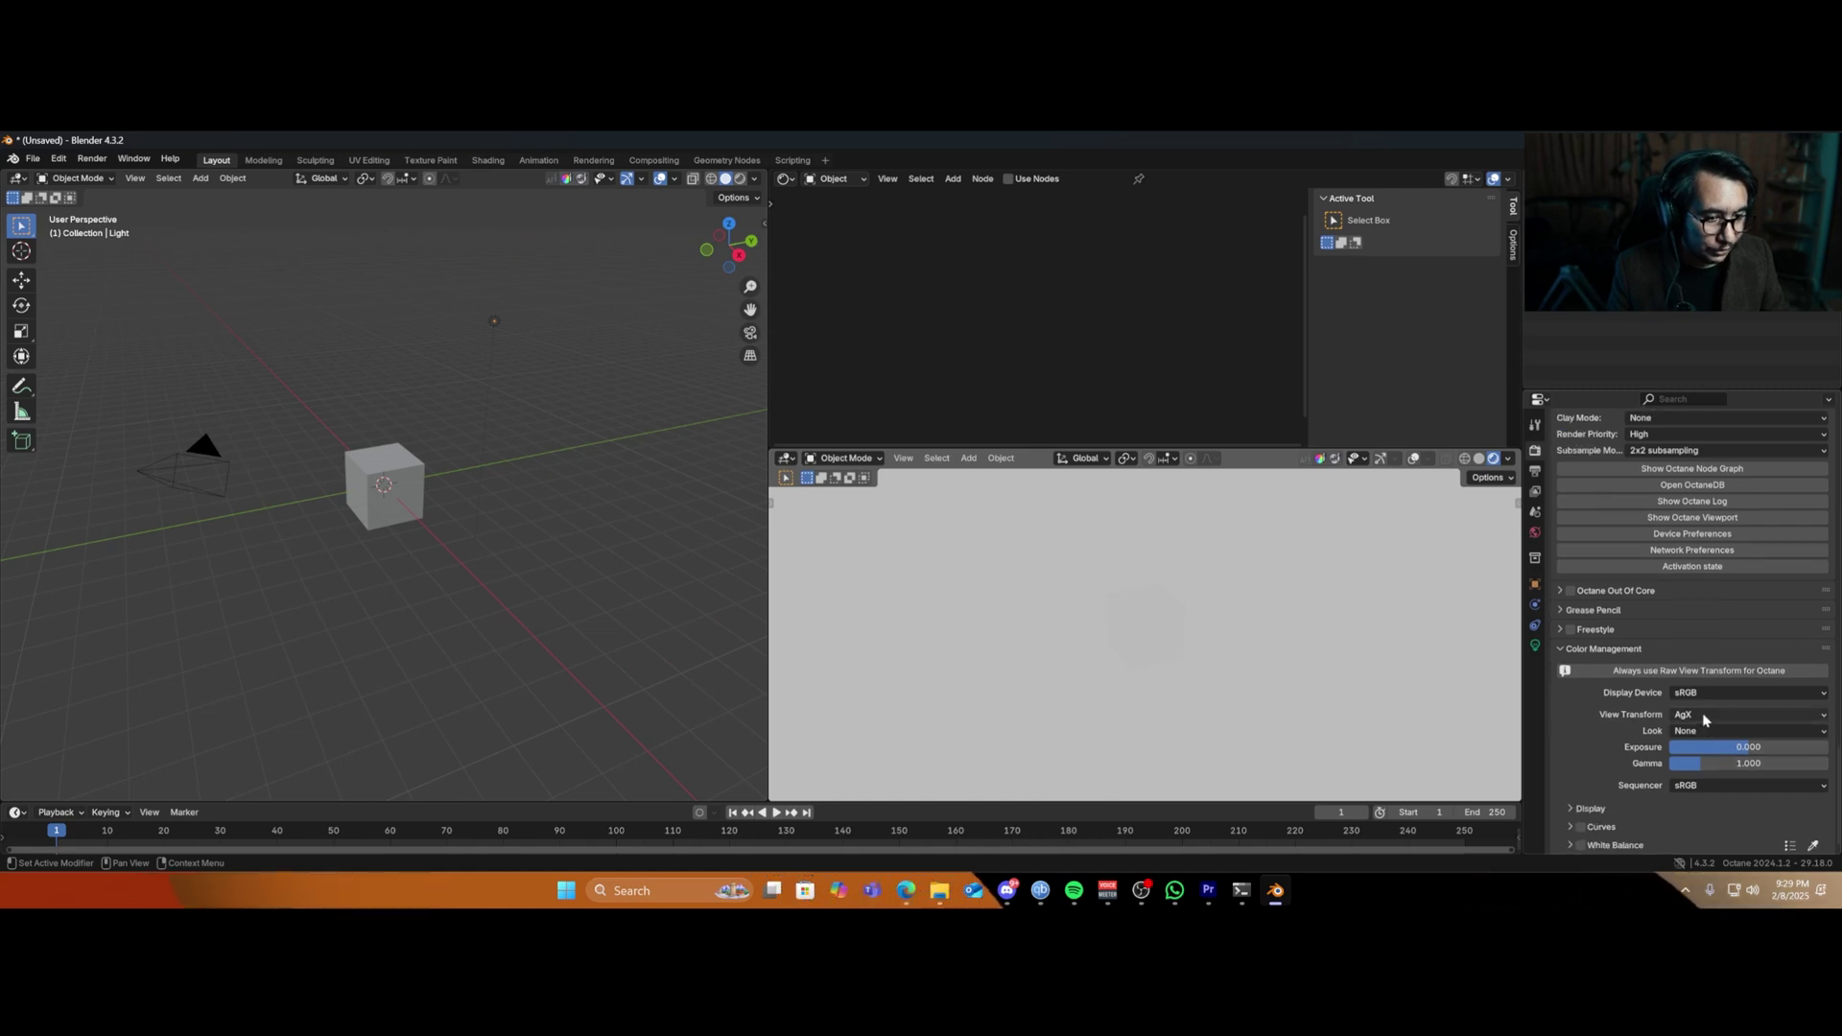
left_click(1704, 713)
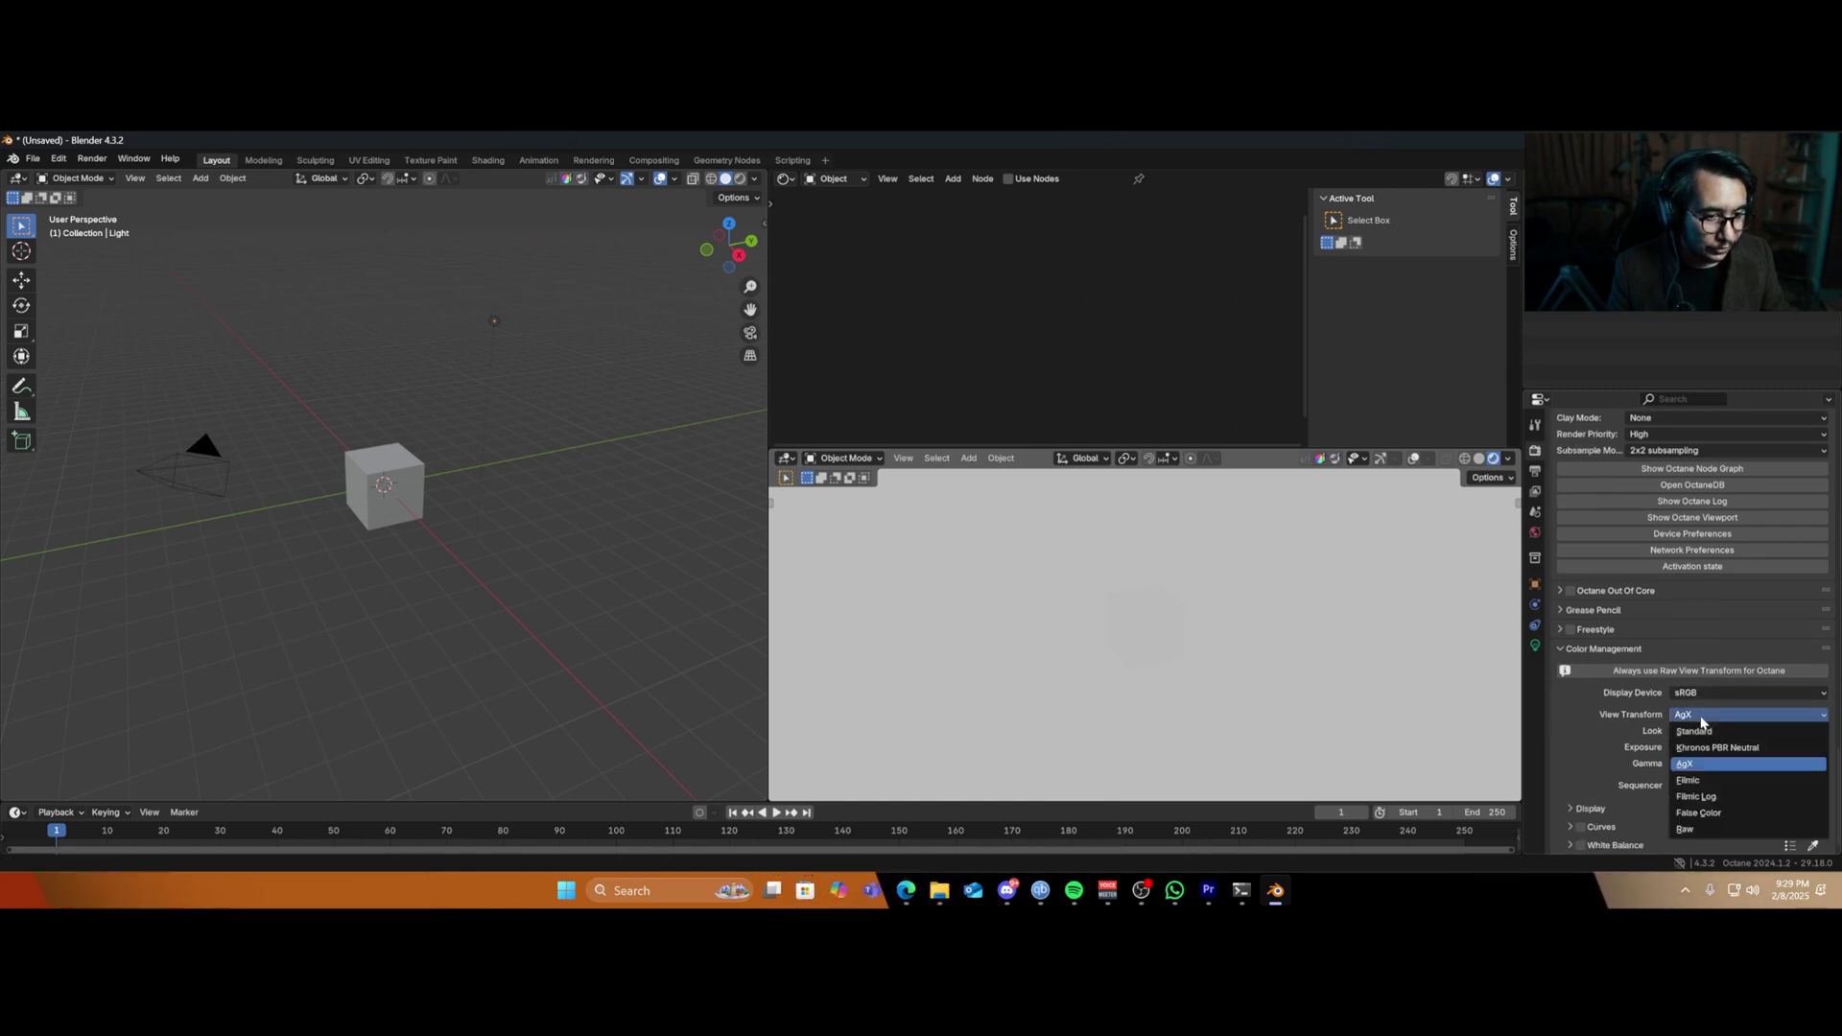
left_click(1687, 829)
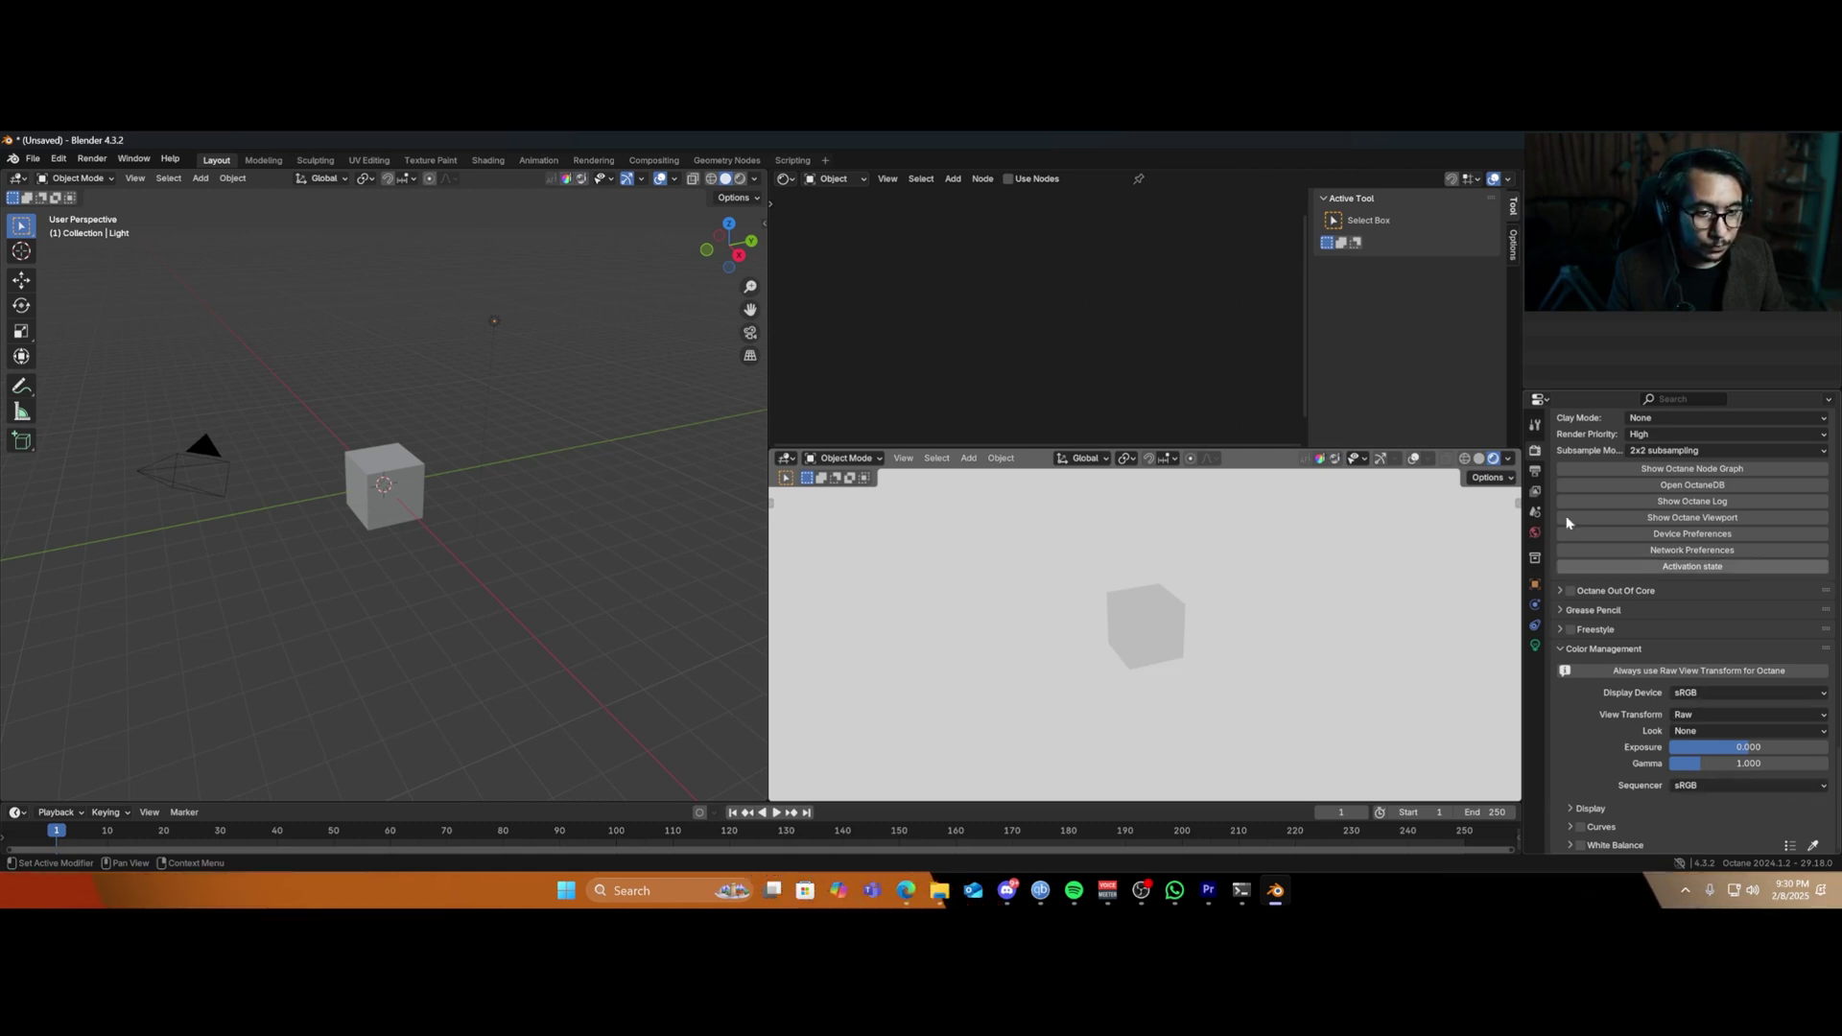
Show the world node tree in the shader editor and add an RGB image node.
left_click(827, 178)
left_click(831, 232)
scroll(900, 315, "up", 3)
middle_click_drag(883, 320, 991, 292)
key("shift+a")
type("rgb")
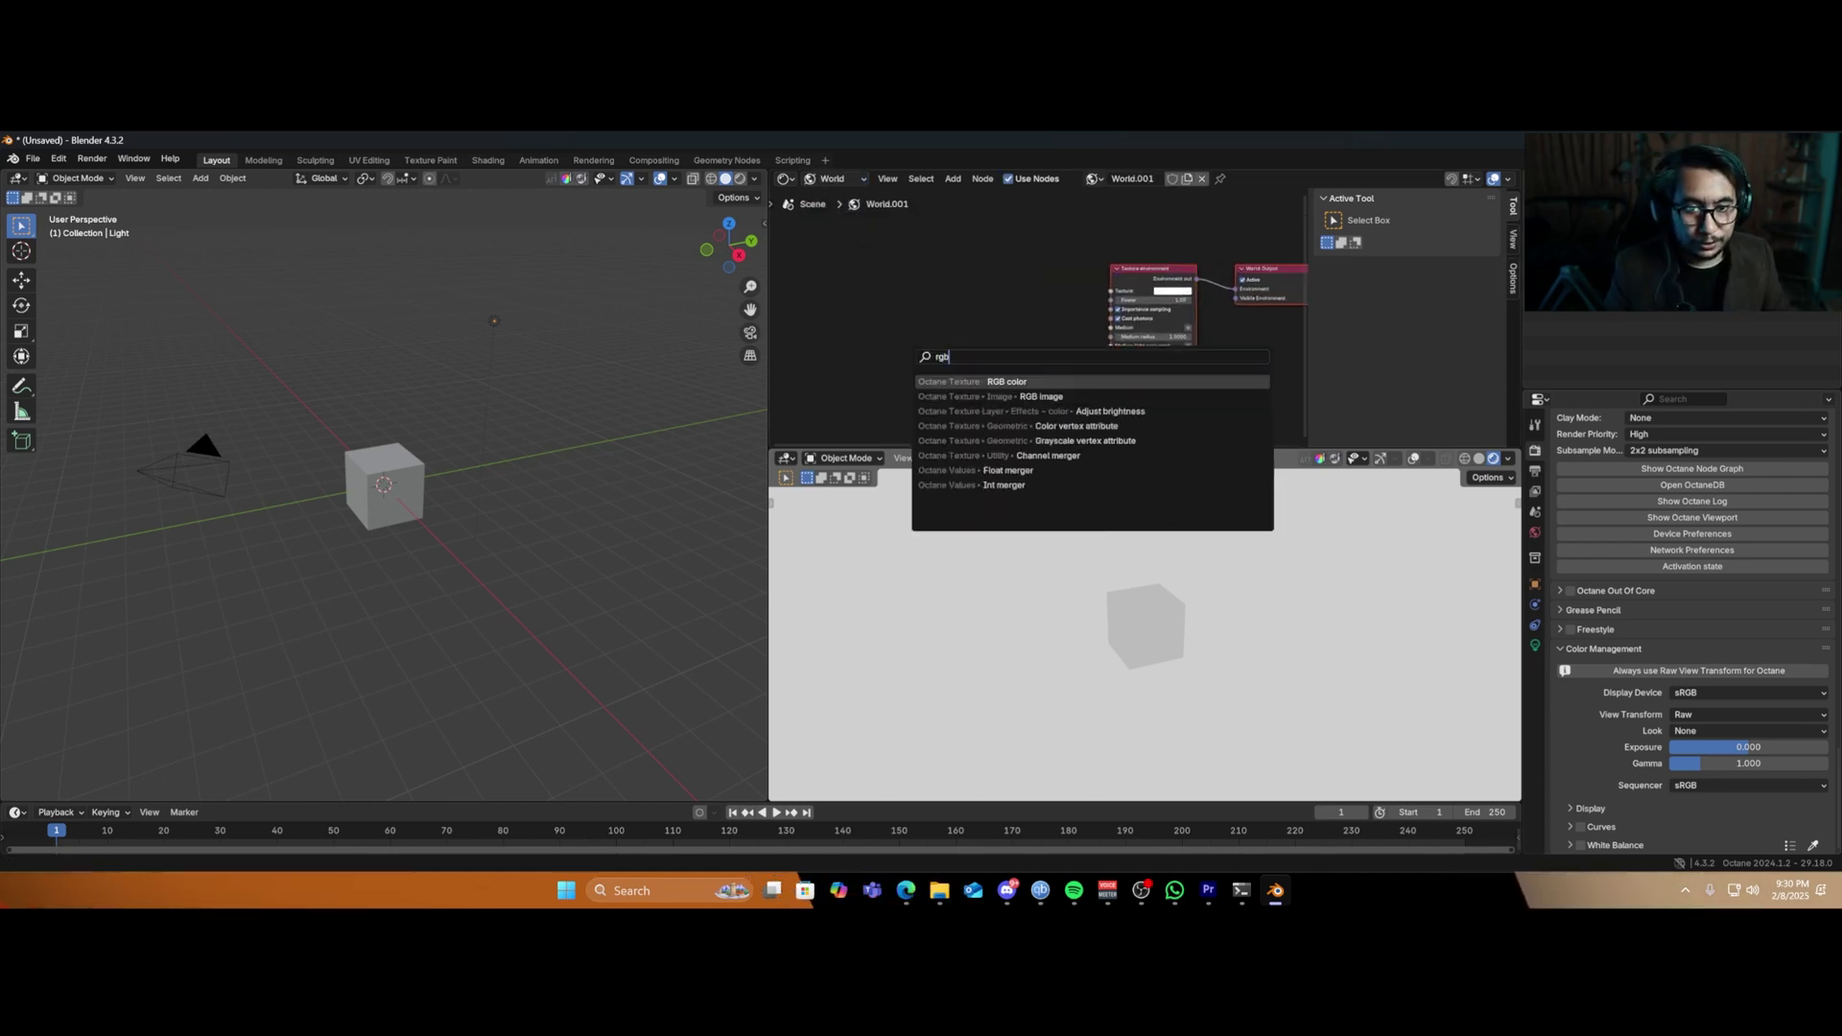
left_click(1041, 396)
left_click(889, 255)
Load the studio_small_08 HDRI from Downloads, link it to Texture environment, and add a 3D transformation node.
left_click(956, 279)
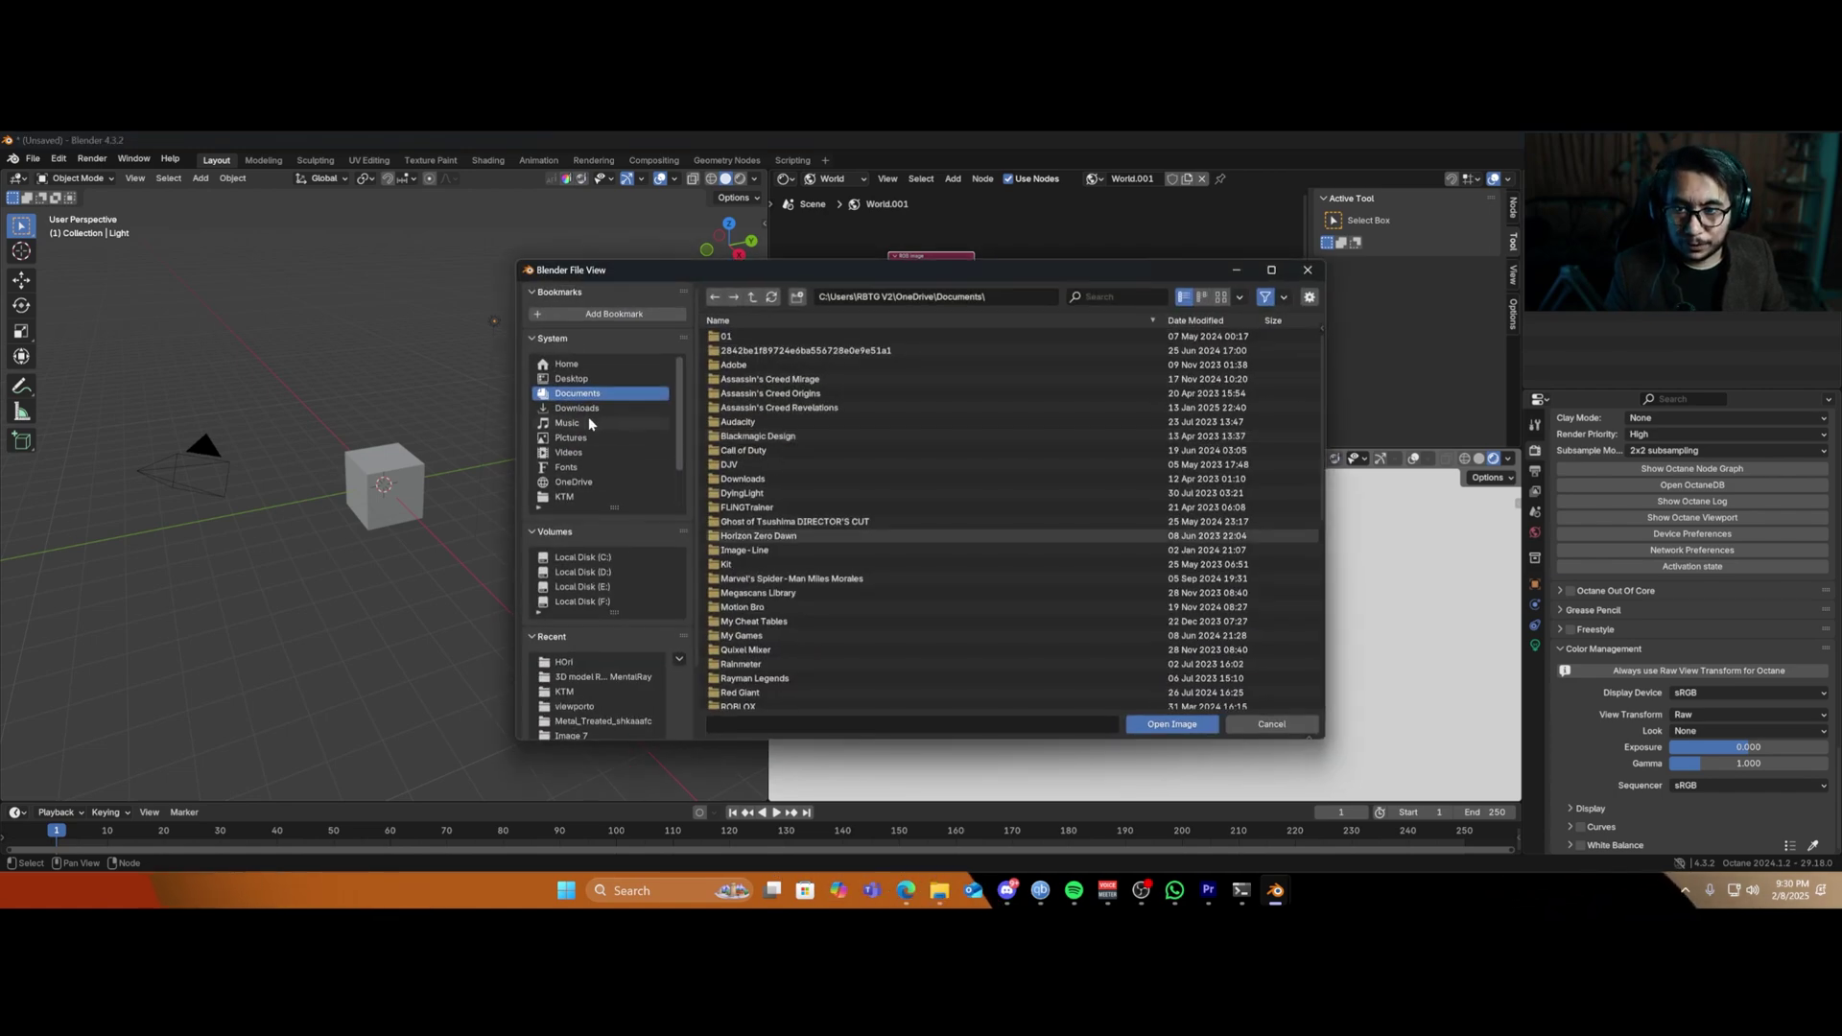
left_click(587, 410)
left_click(1089, 297)
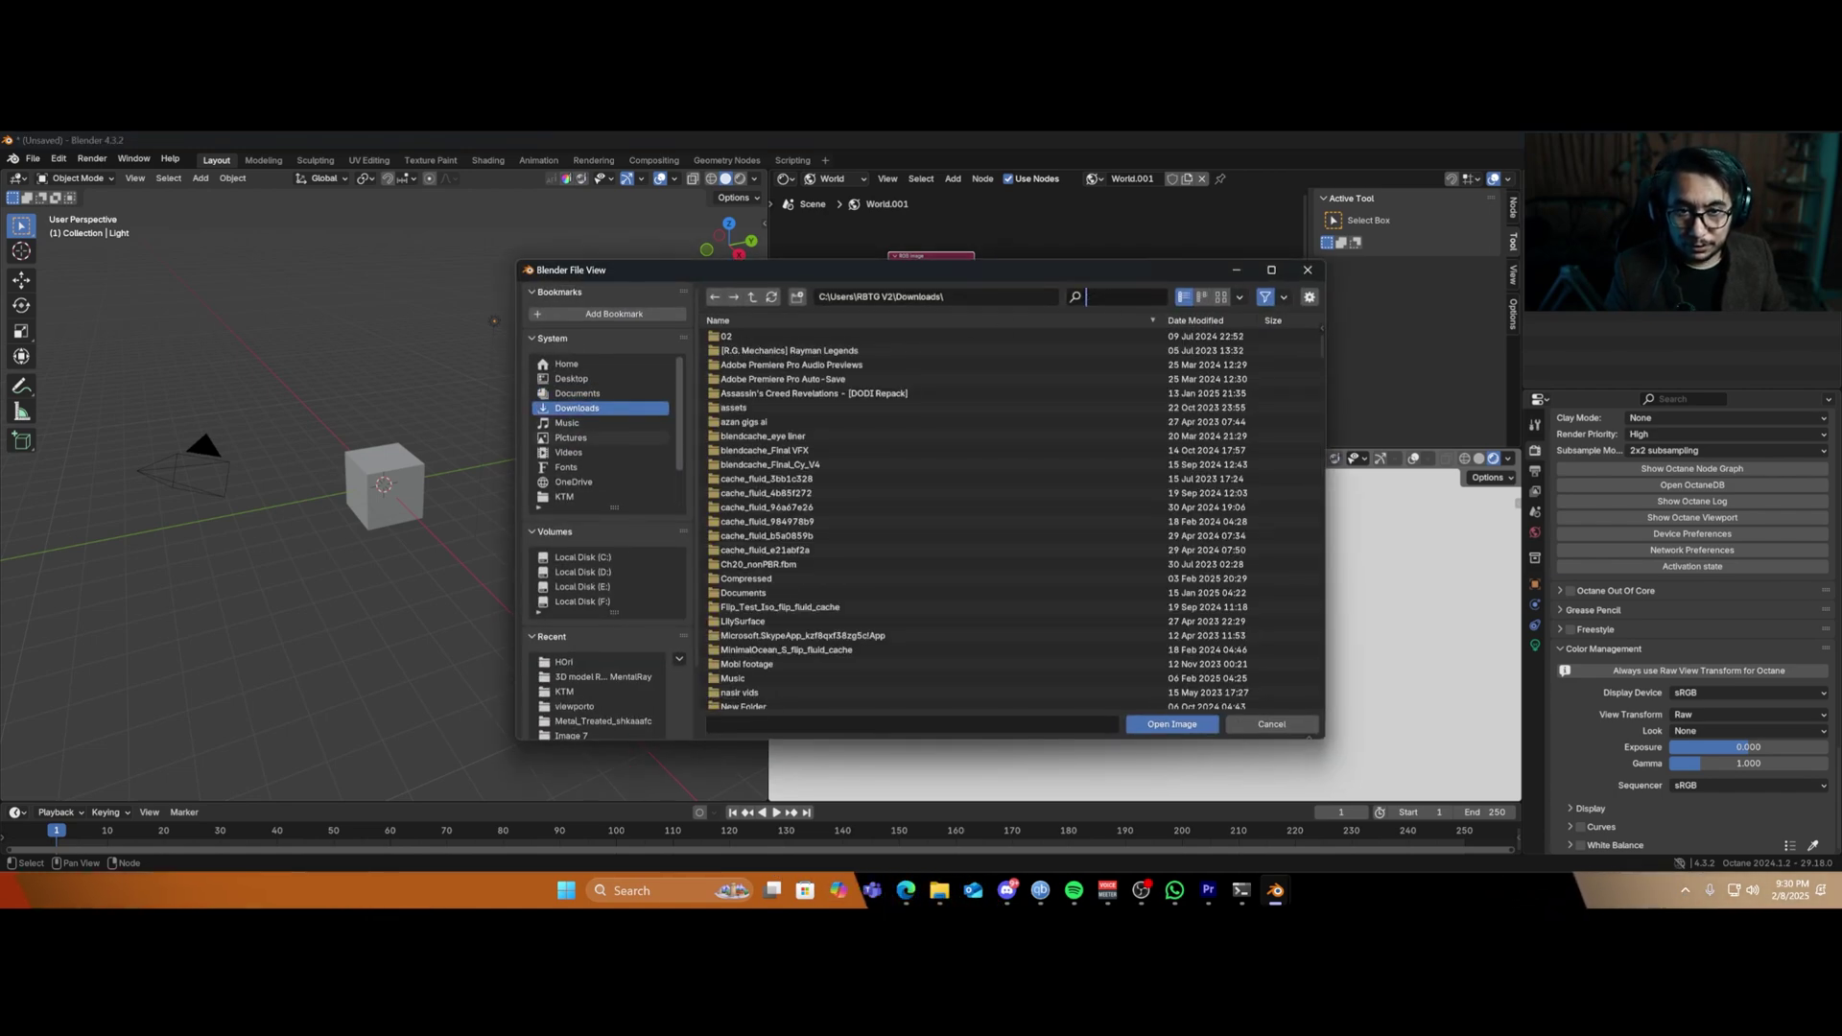
type("exr")
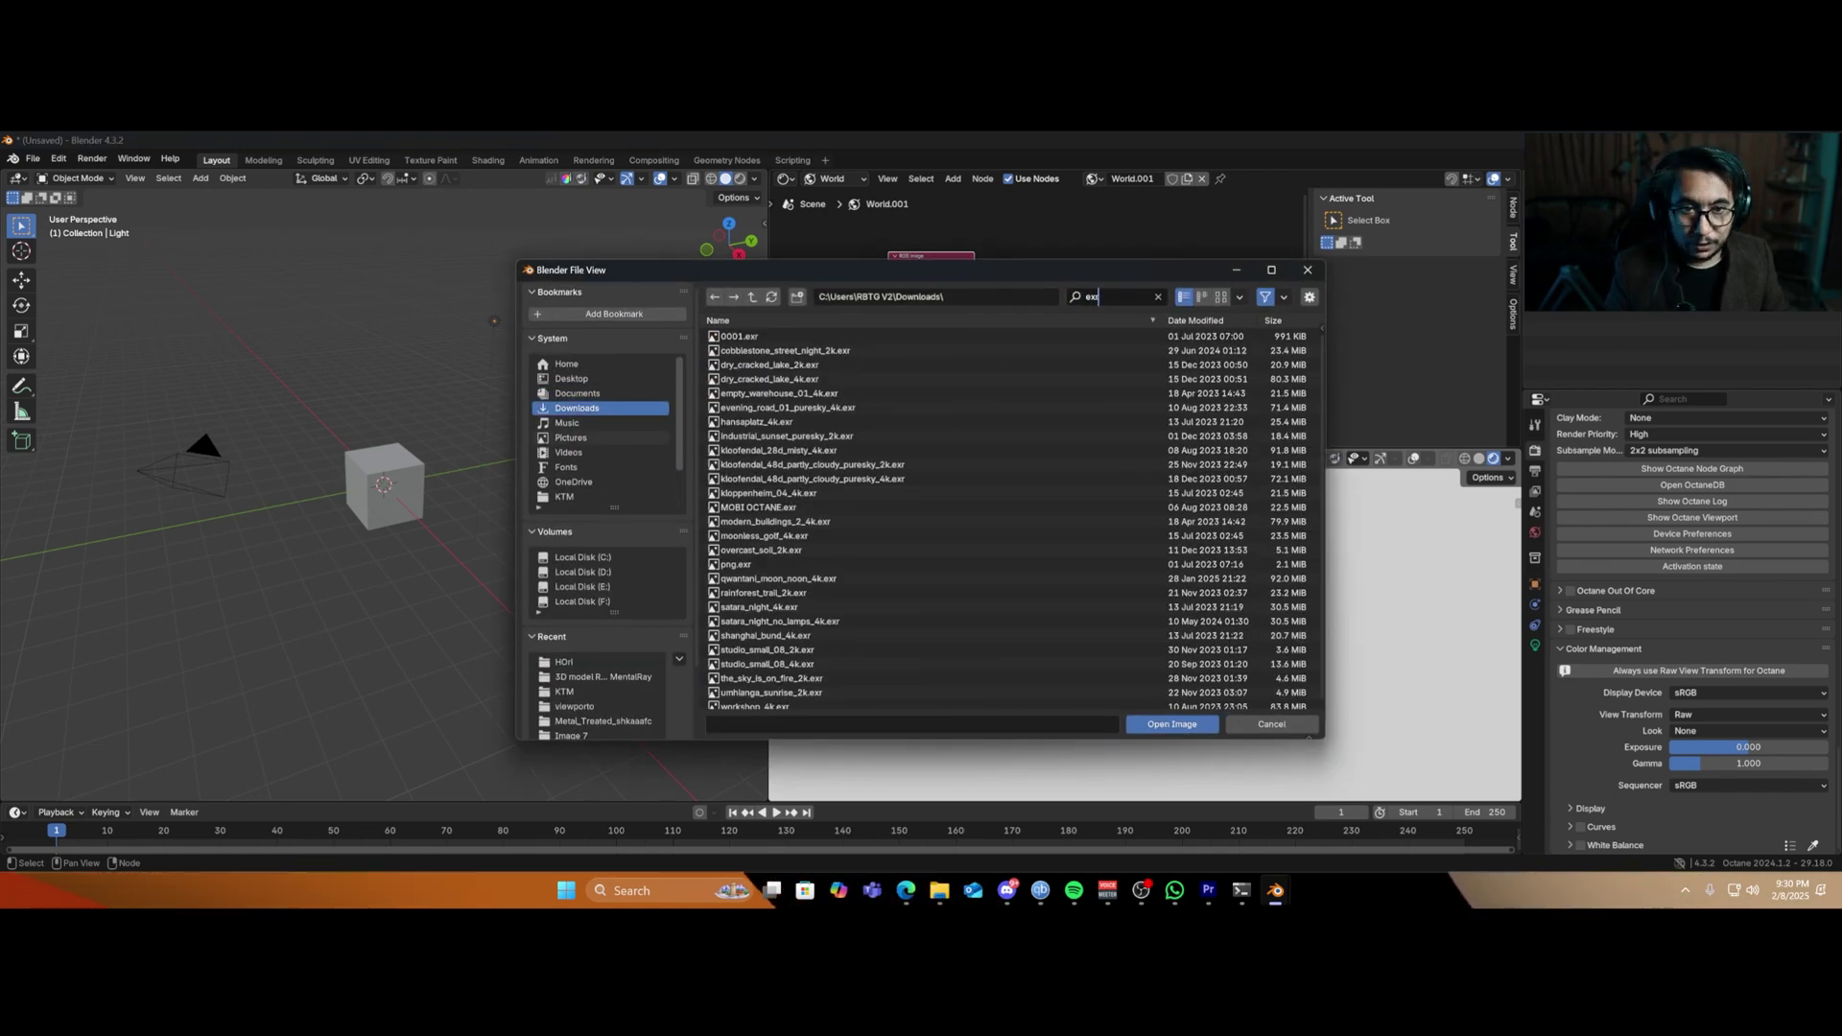
left_click(1223, 296)
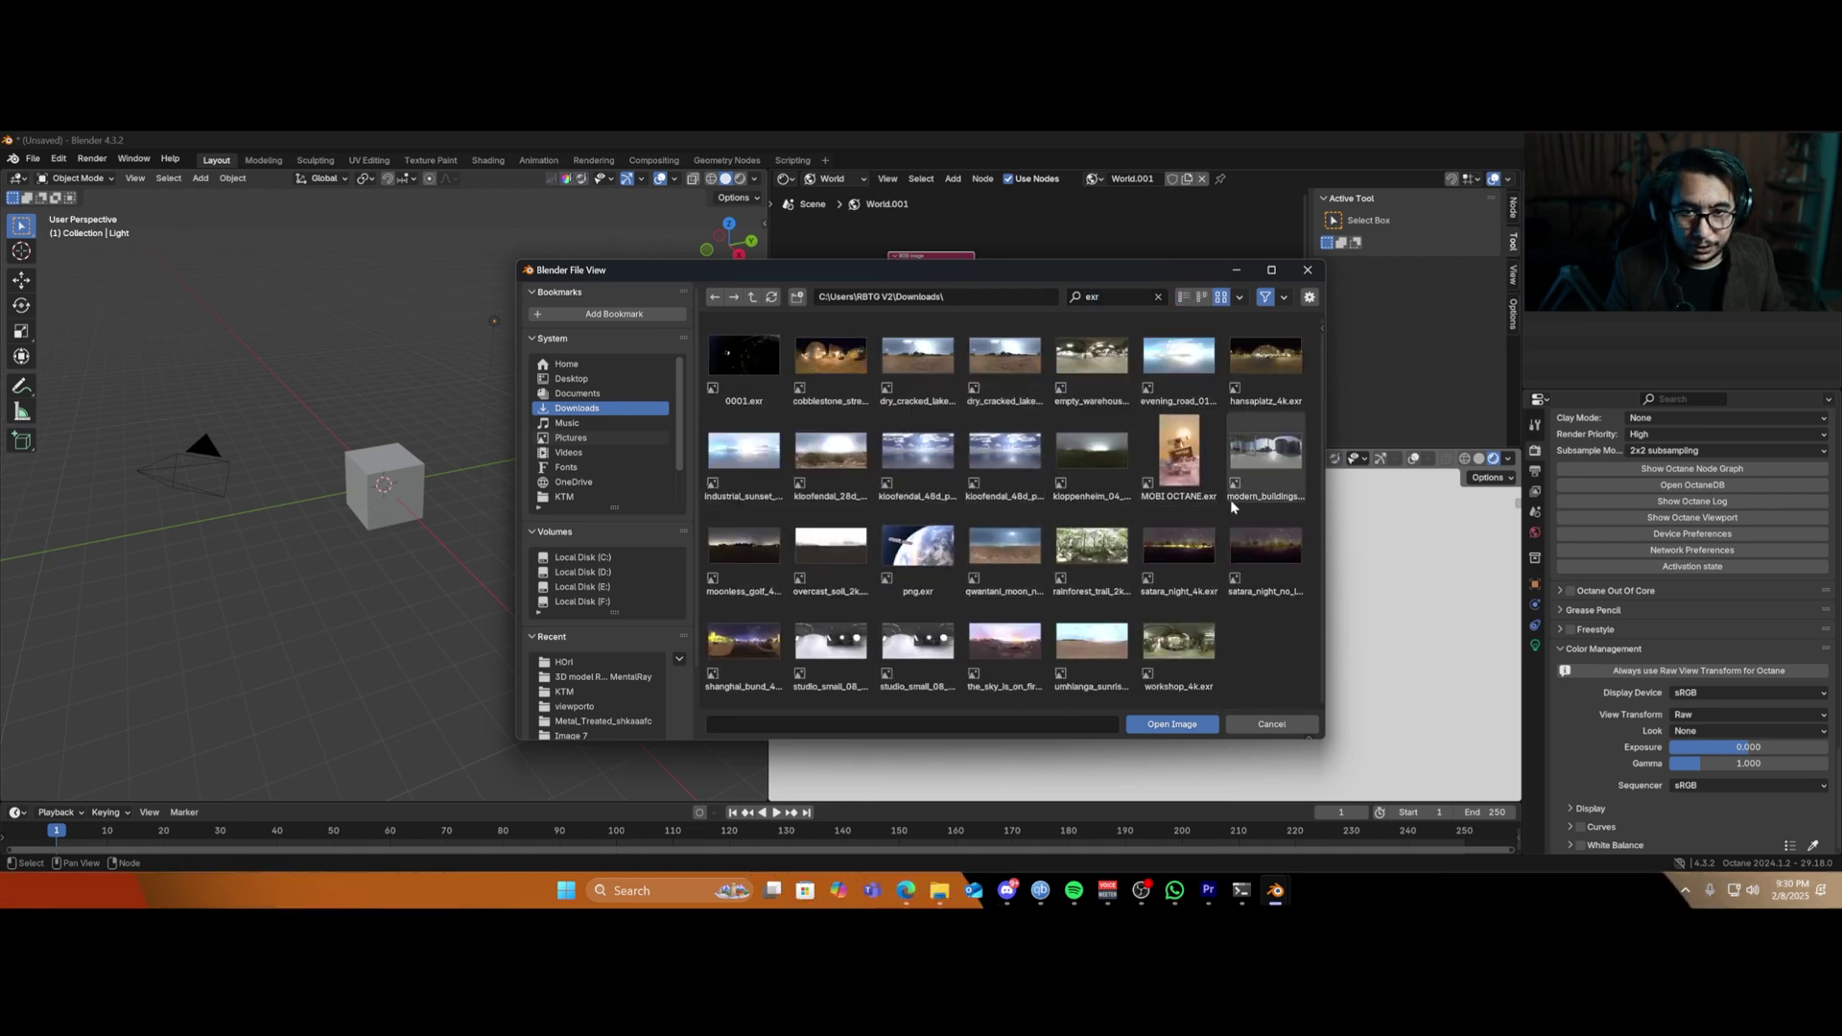
double_click(918, 640)
left_click_drag(973, 266, 1111, 290)
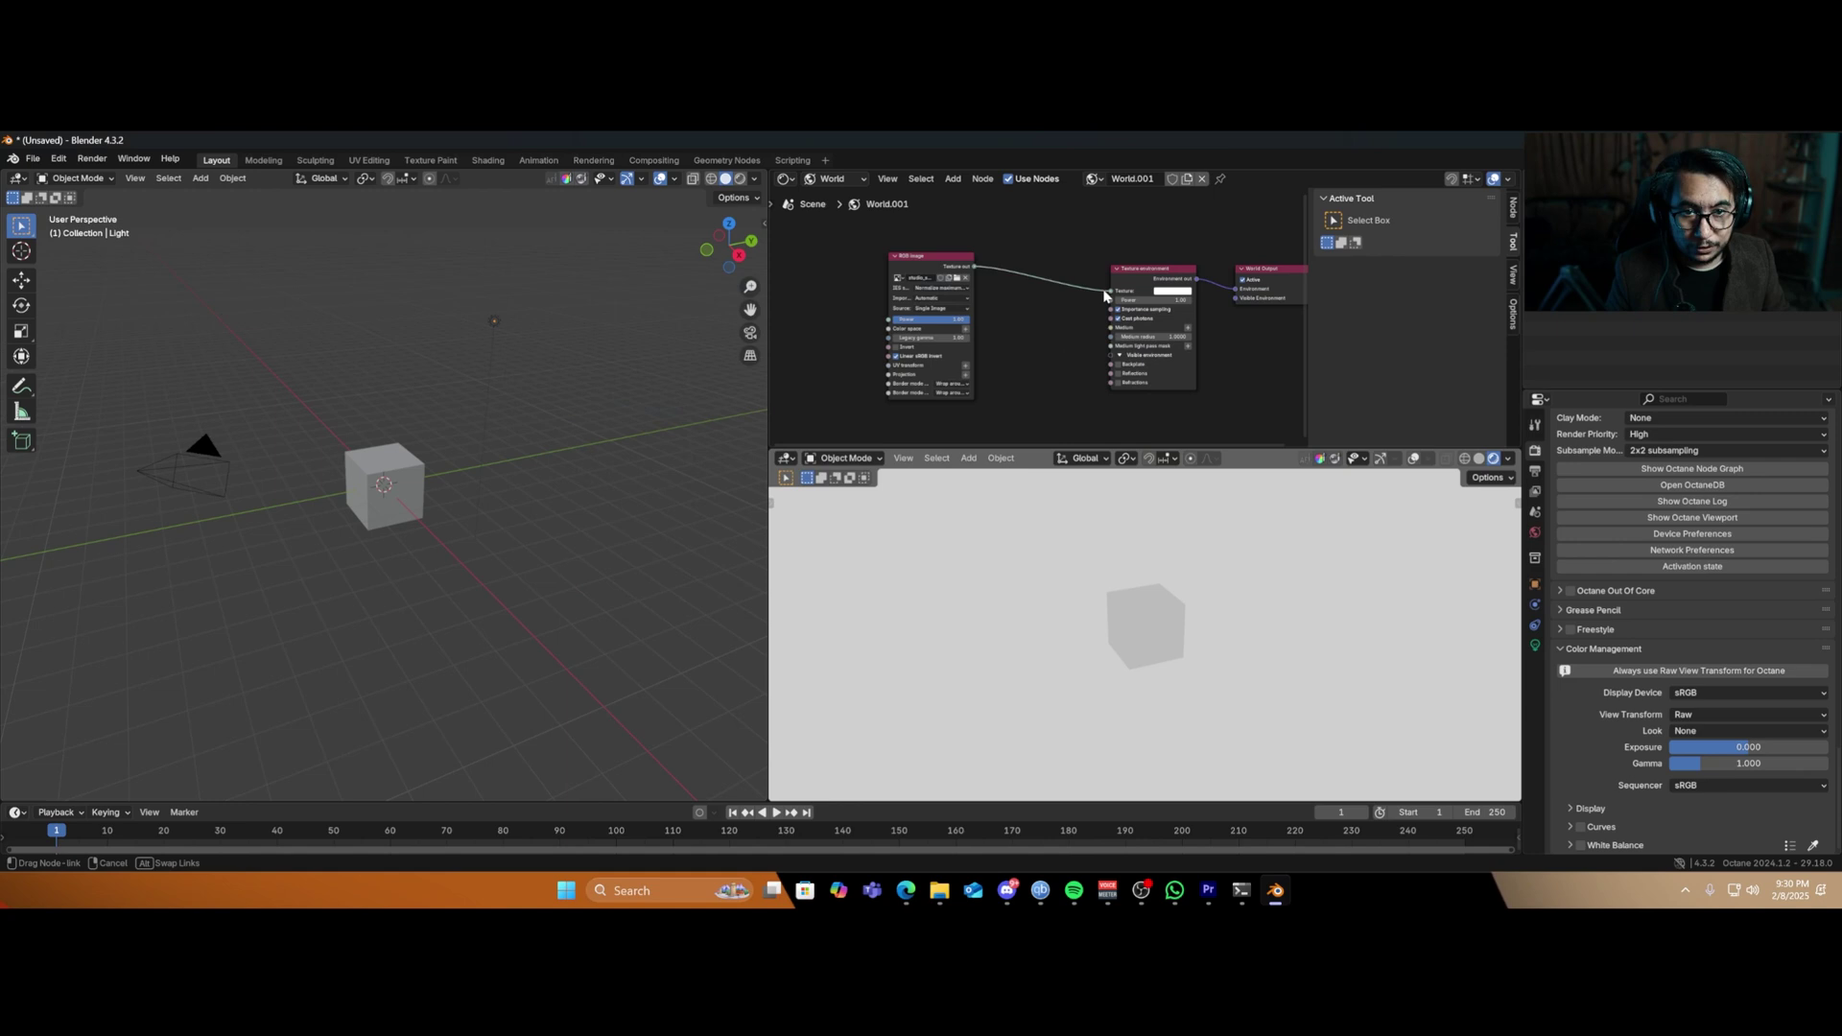
left_click(966, 370)
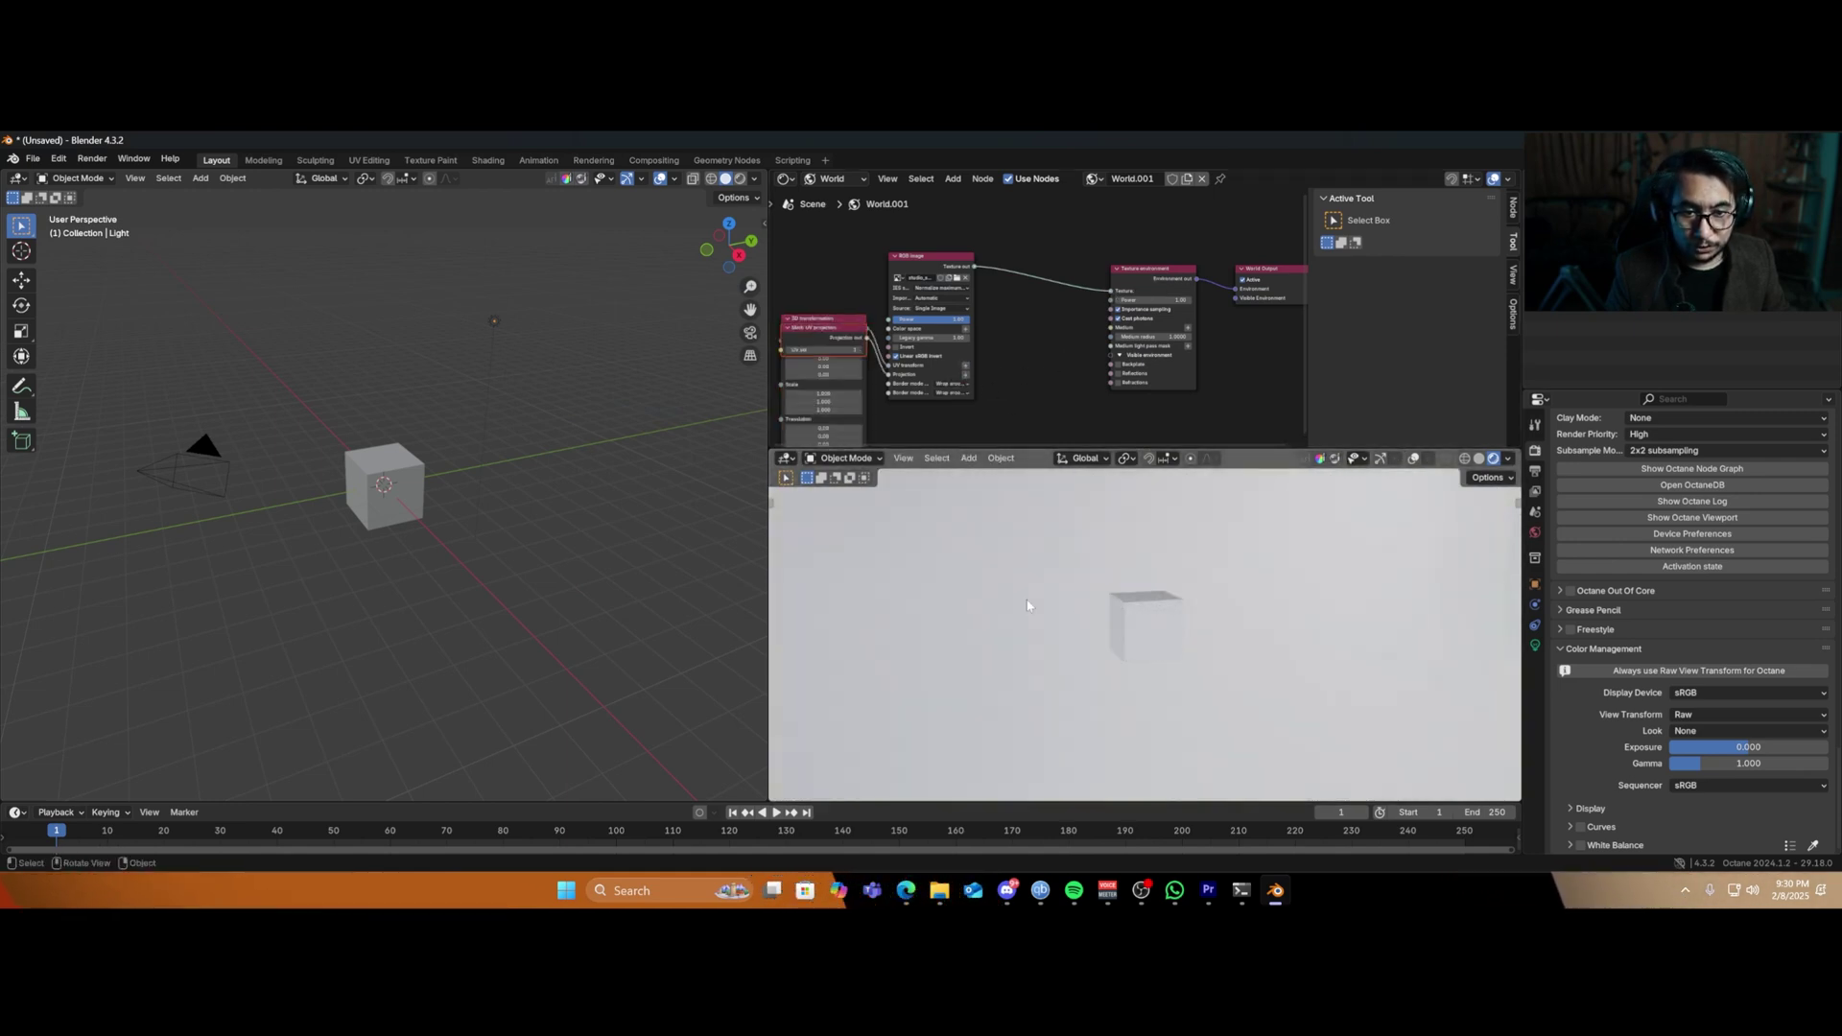
left_click(383, 485)
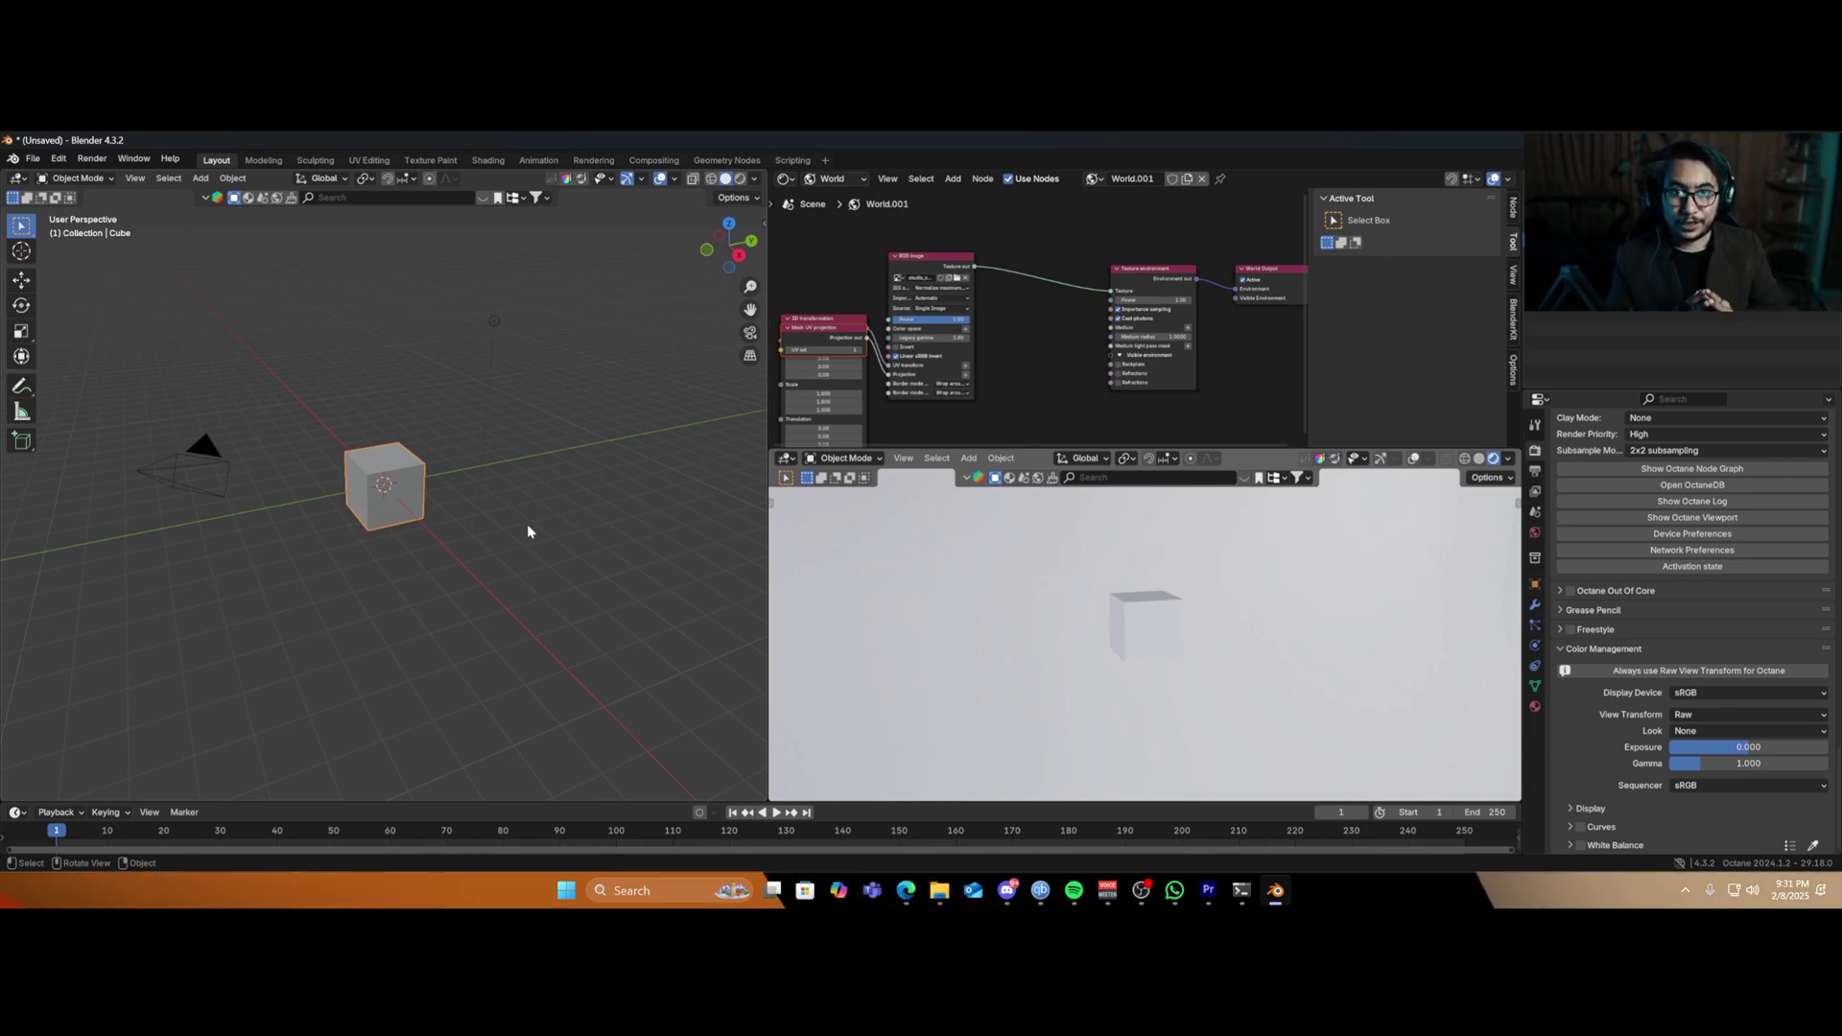
Delete the default cube and search the asset library for 'Human'.
key("x")
left_click(353, 509)
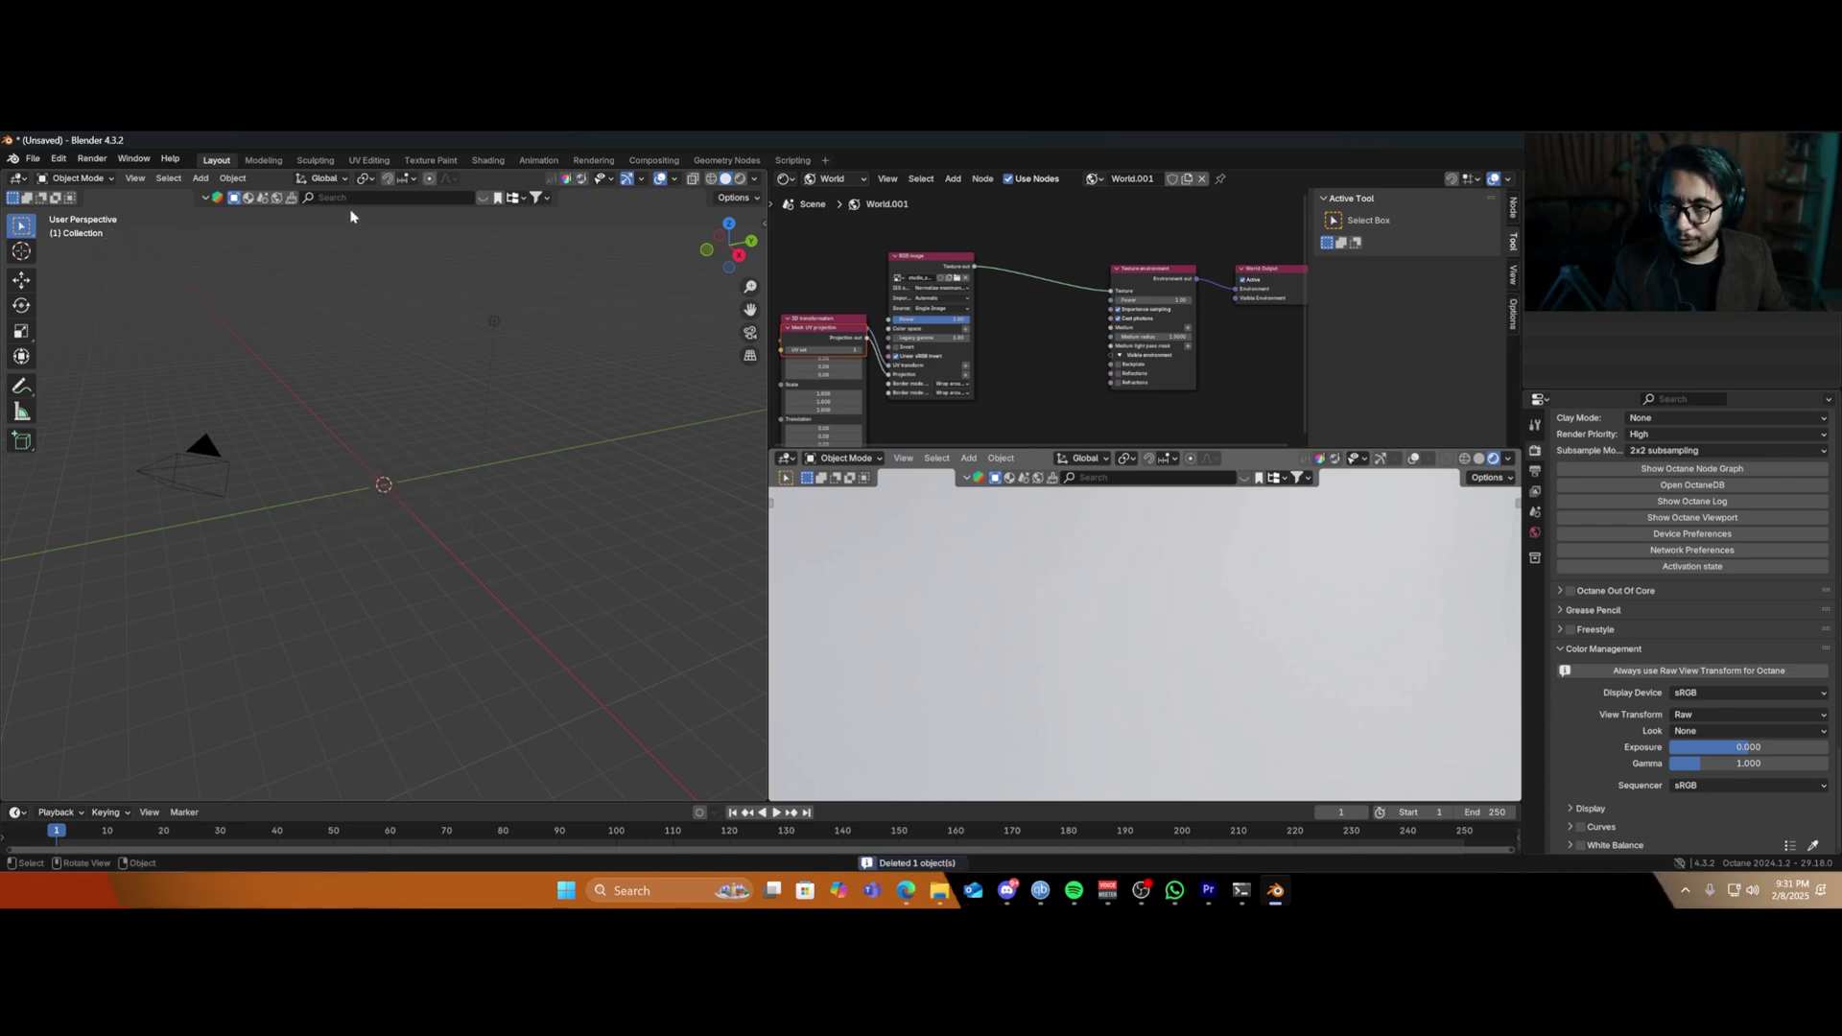
left_click(394, 198)
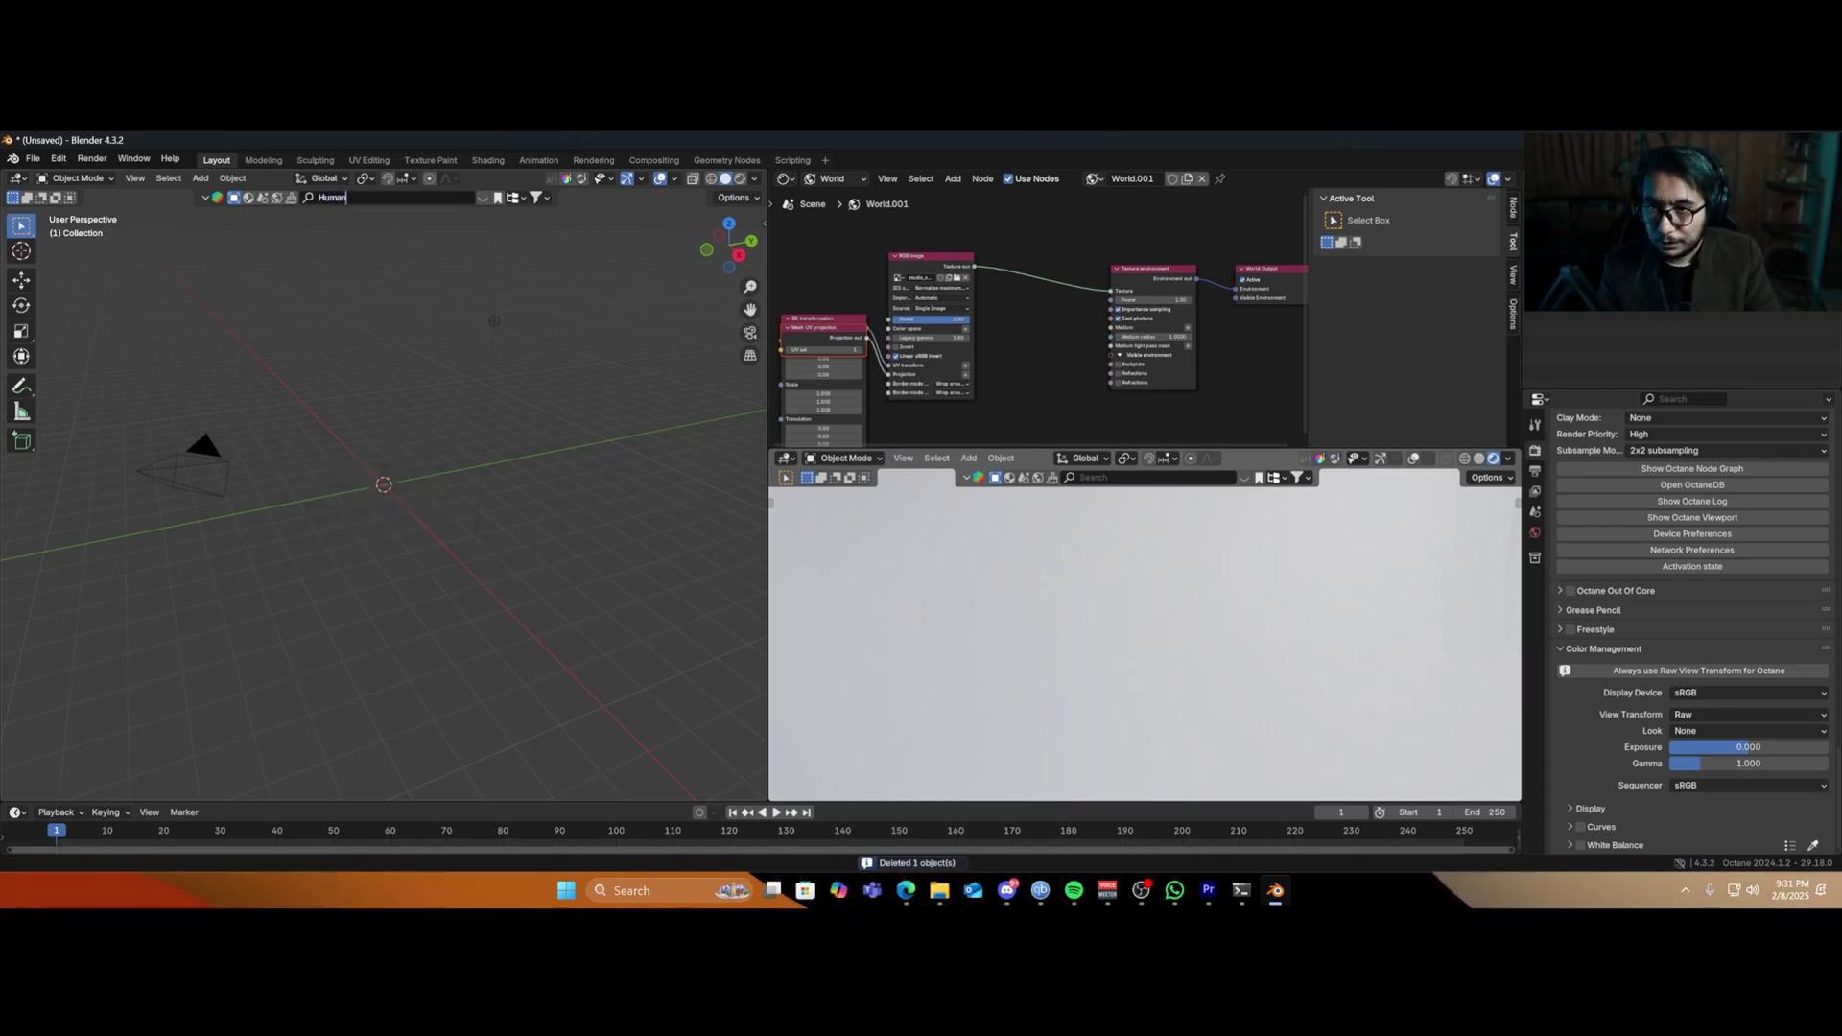
type("Human")
key("Return")
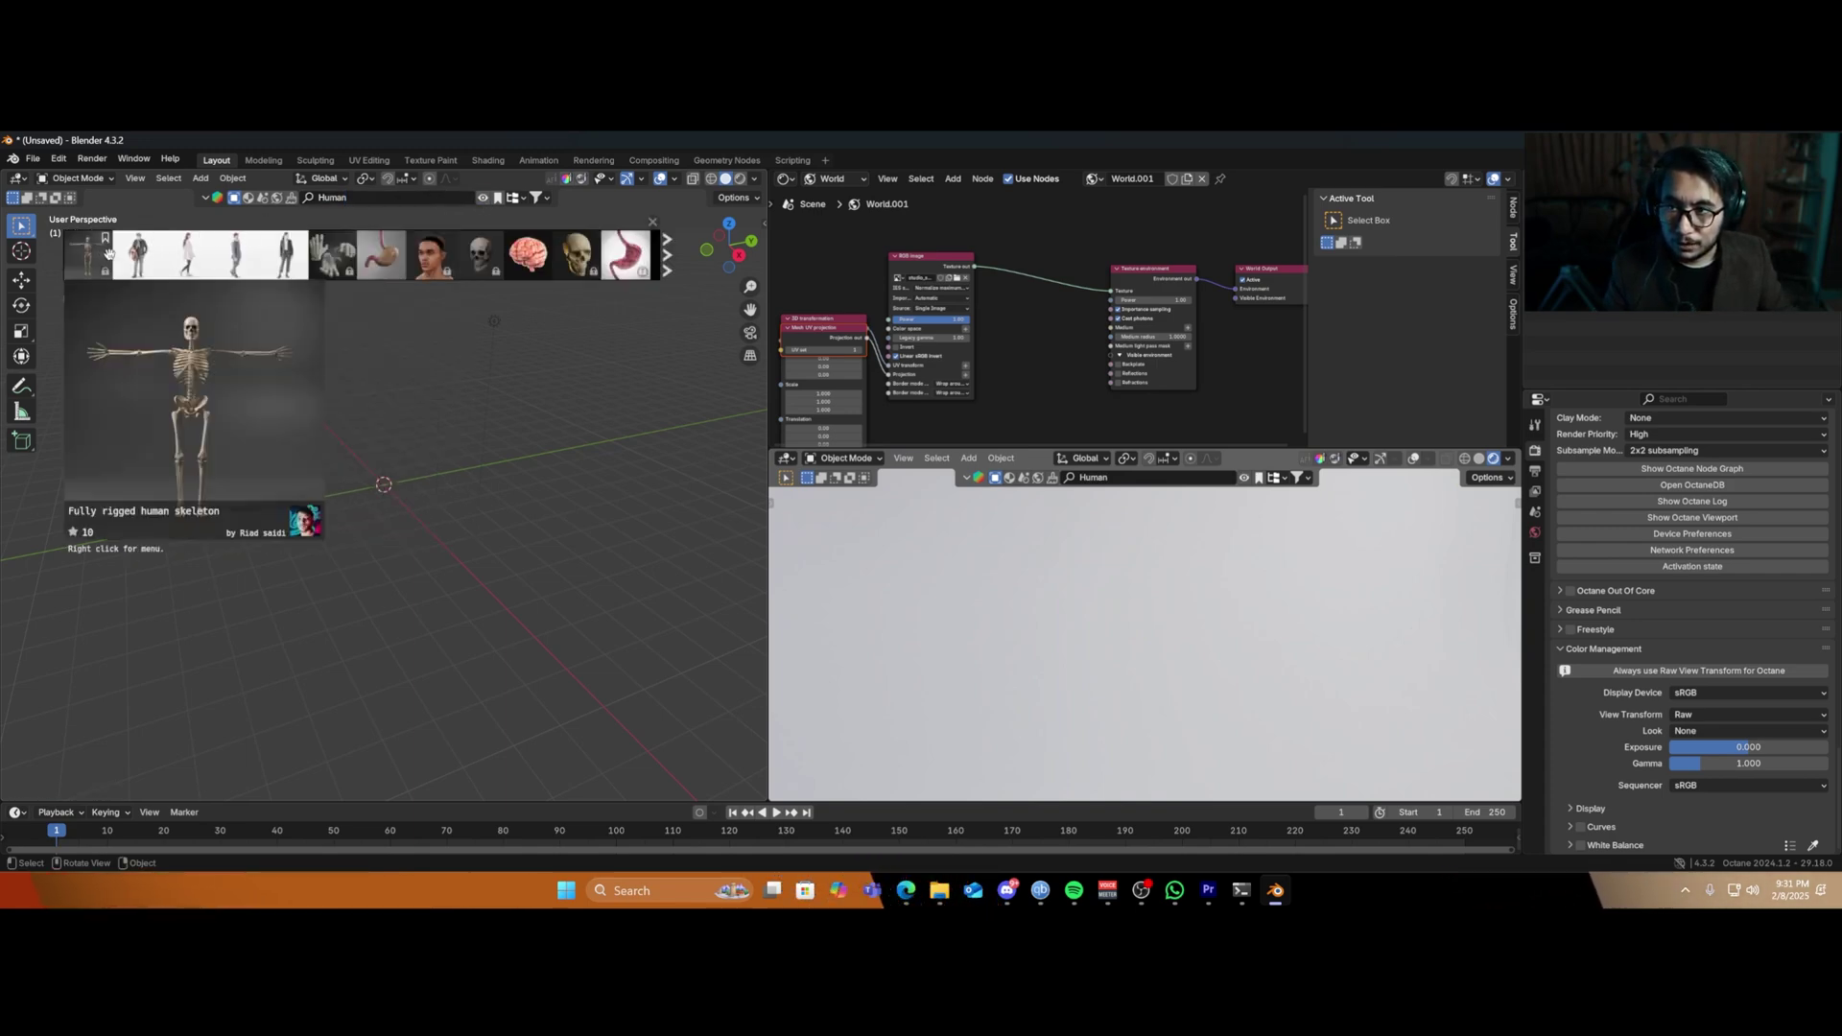
Drag the Human Sean character asset into the viewport near the origin.
mouse_move(529, 261)
scroll(528, 261, "down", 2)
mouse_move(189, 257)
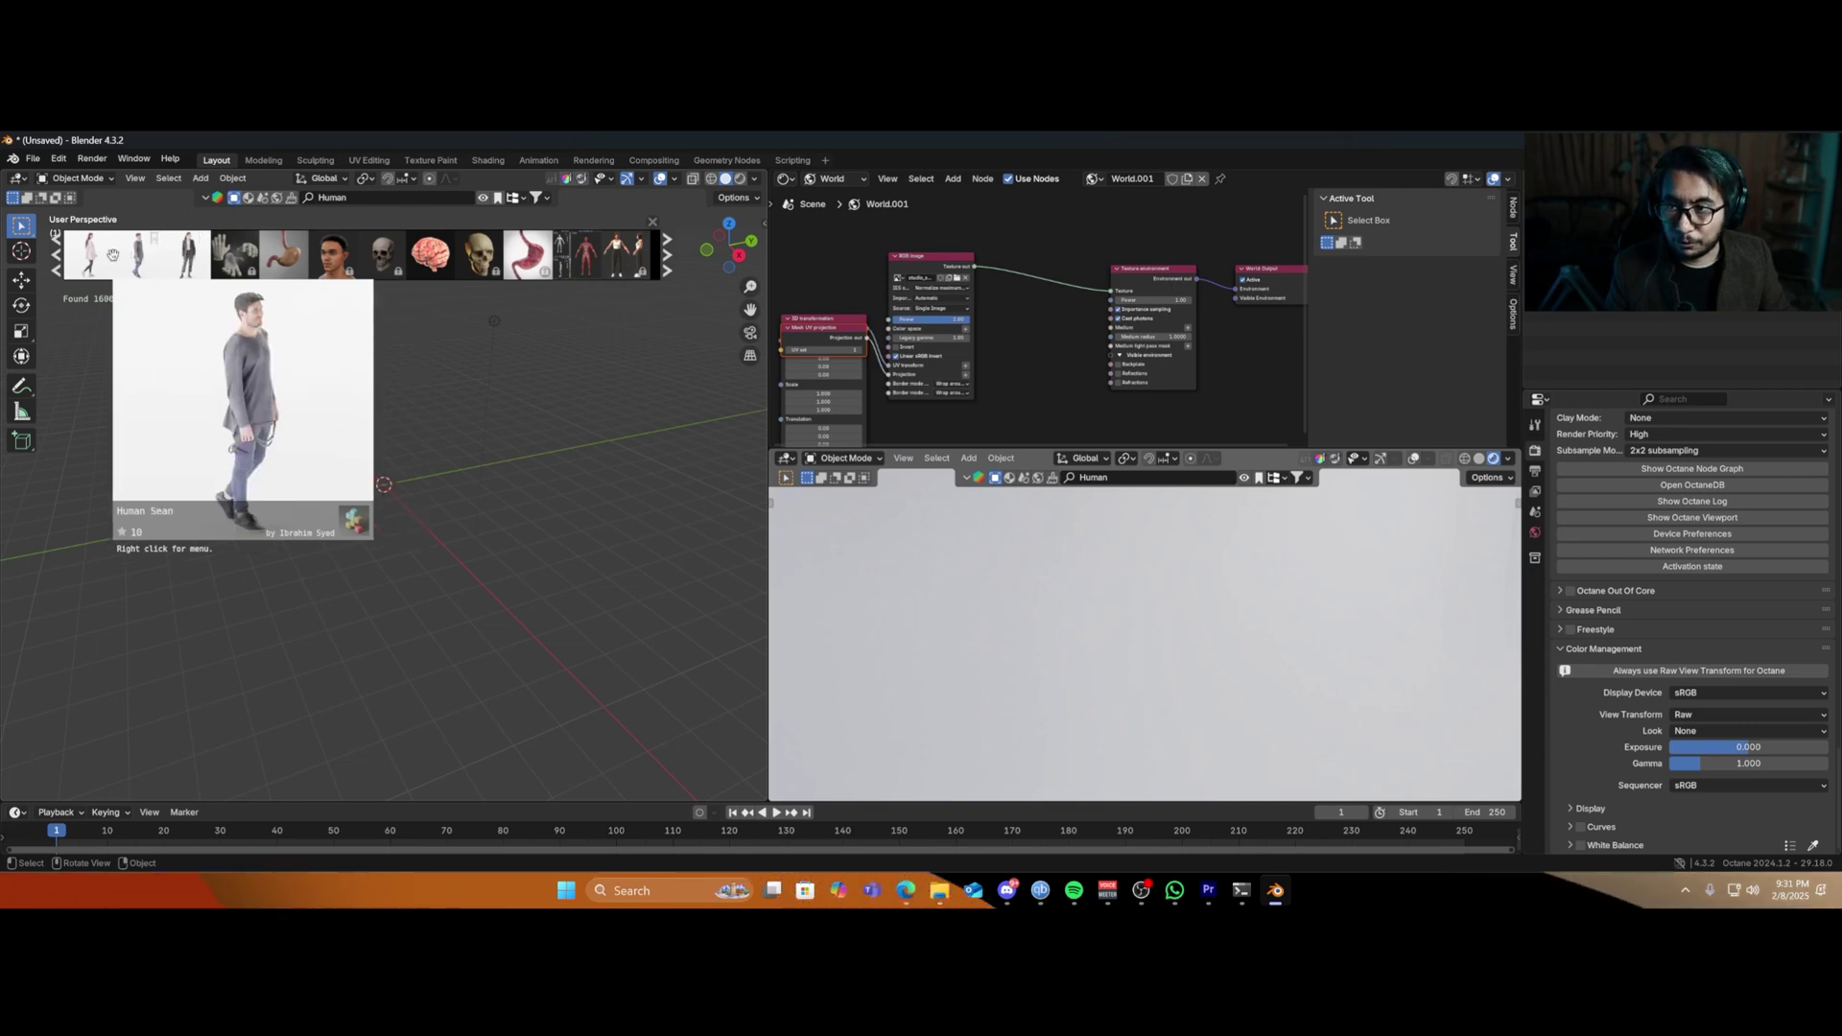
mouse_move(100, 253)
left_click_drag(124, 257, 383, 491)
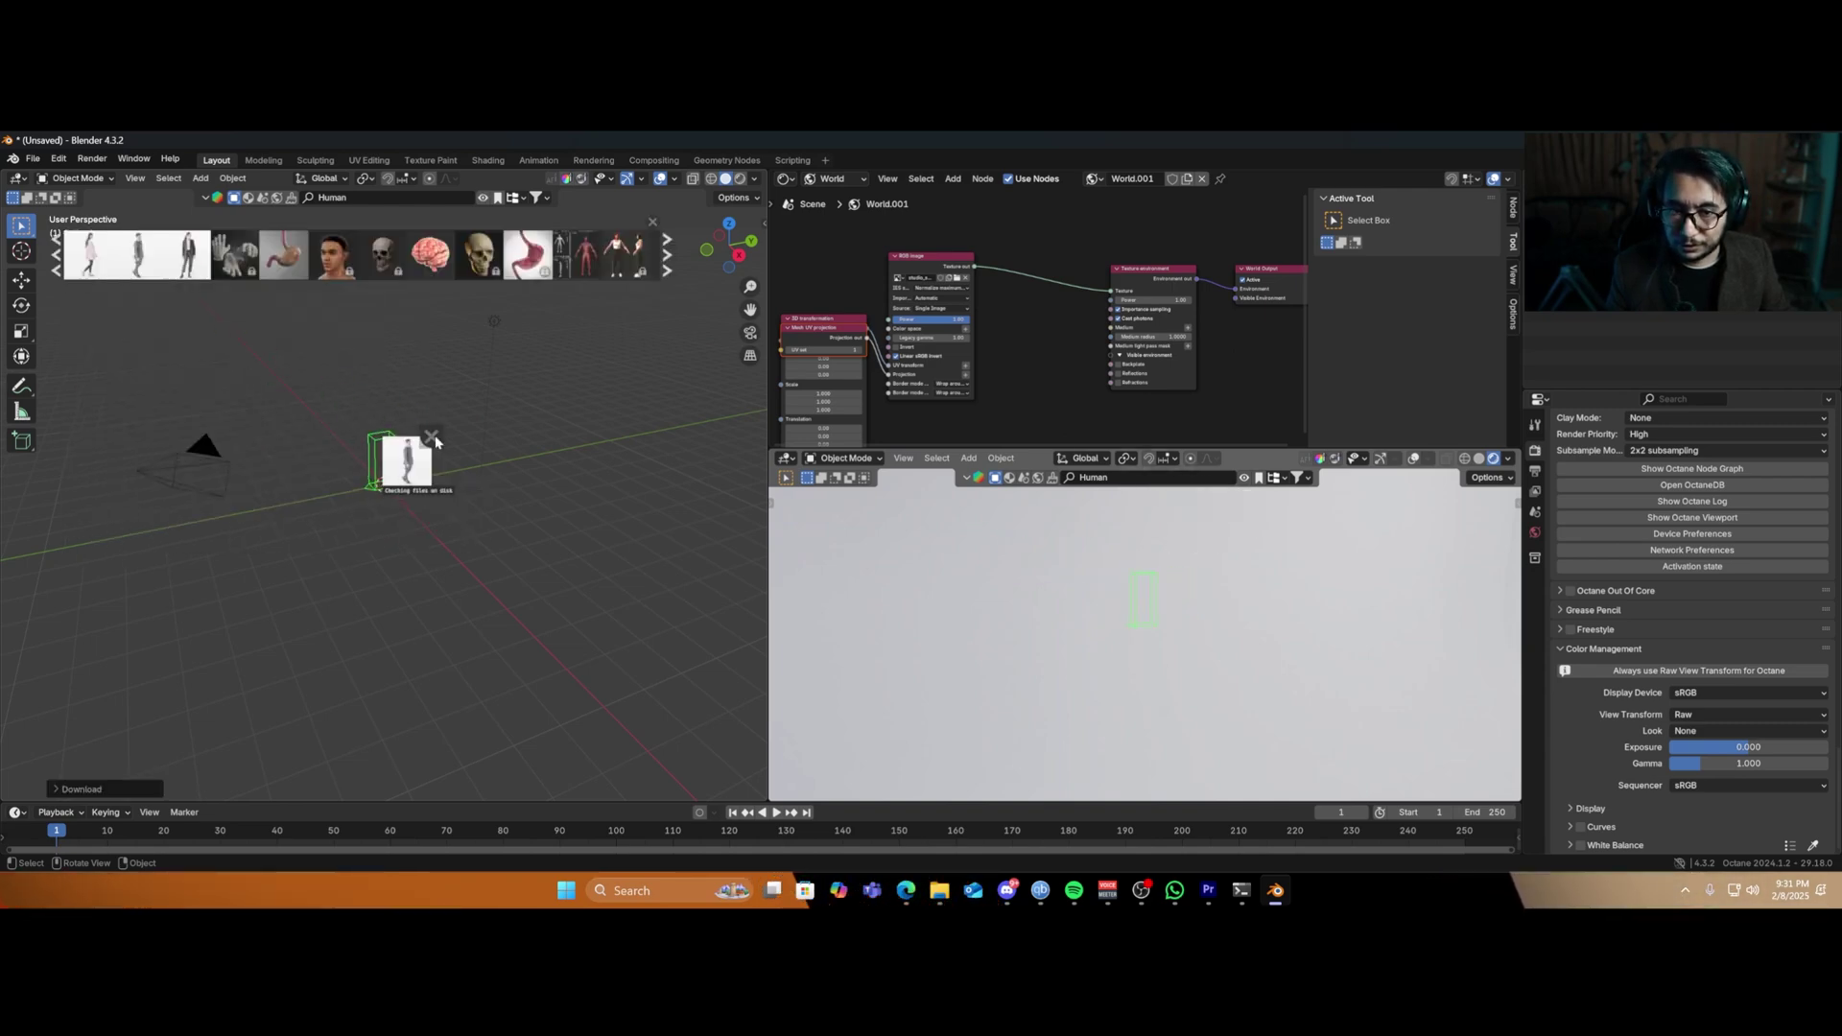
Convert the human's material to an Octane material via Converters > Convert to Octane Material.
left_click(1534, 708)
scroll(1655, 633, "down", 8)
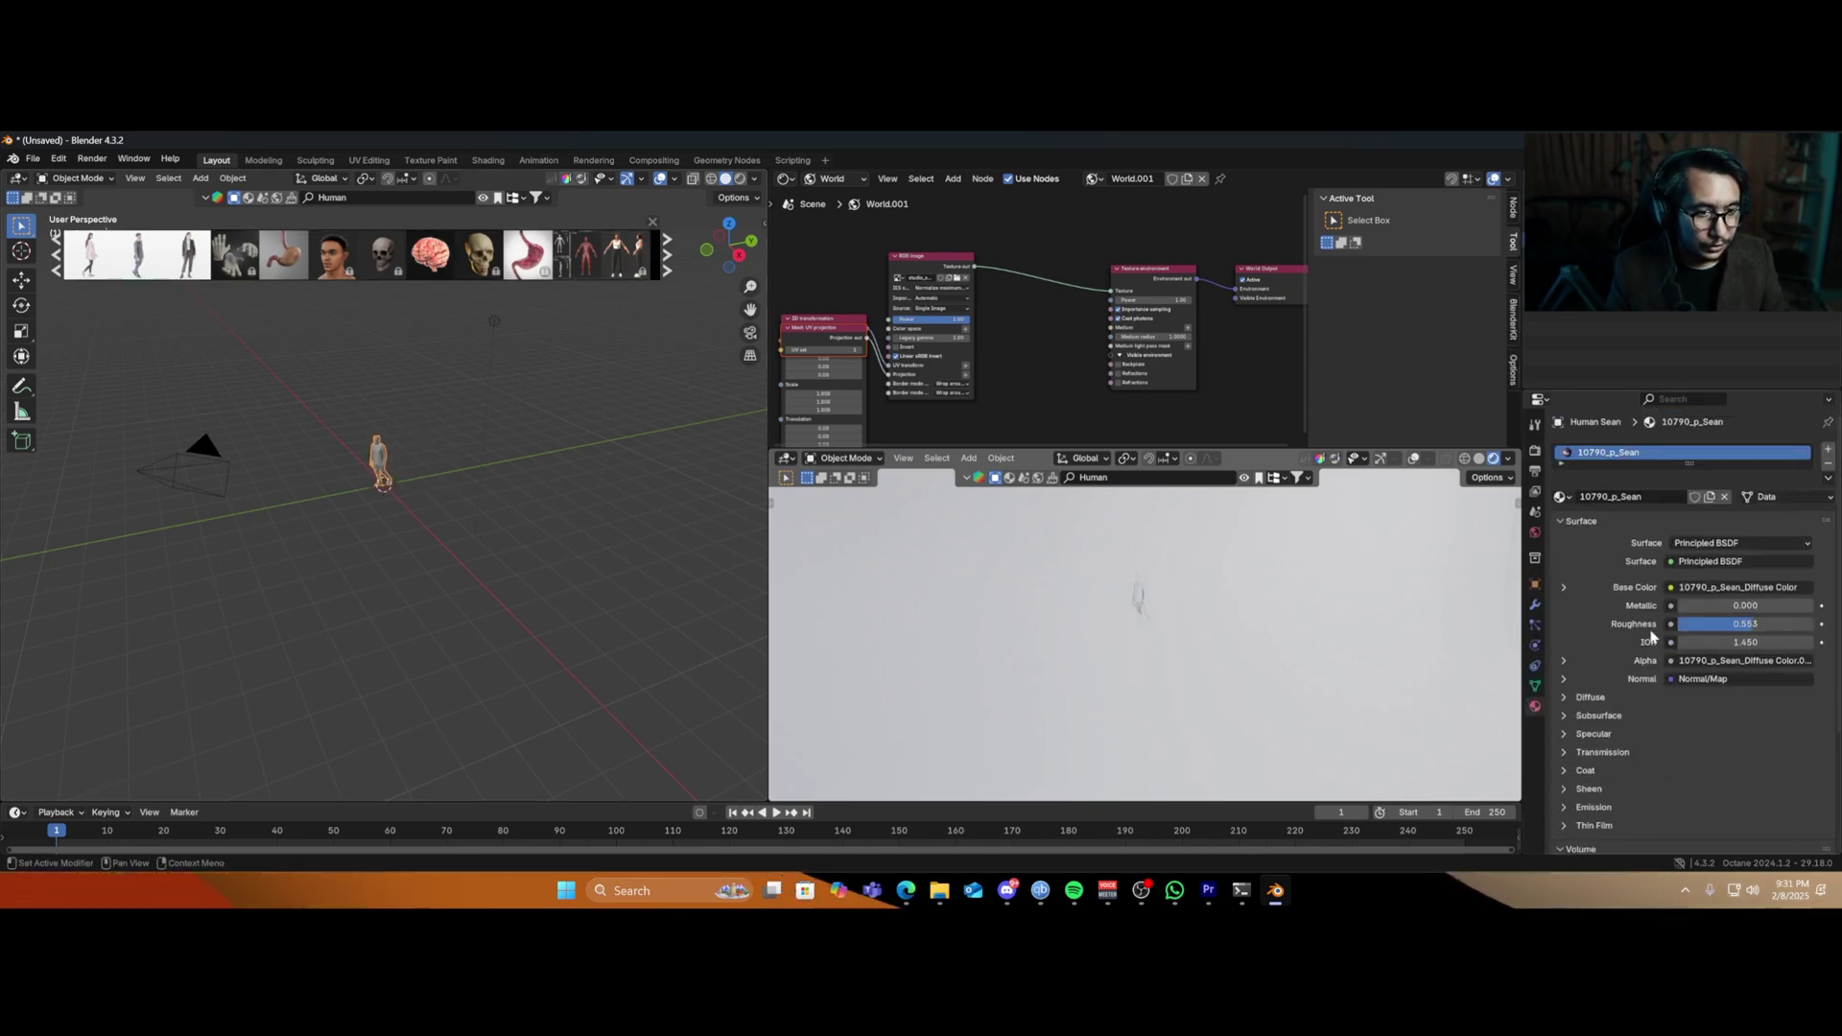
scroll(1655, 671, "down", 1)
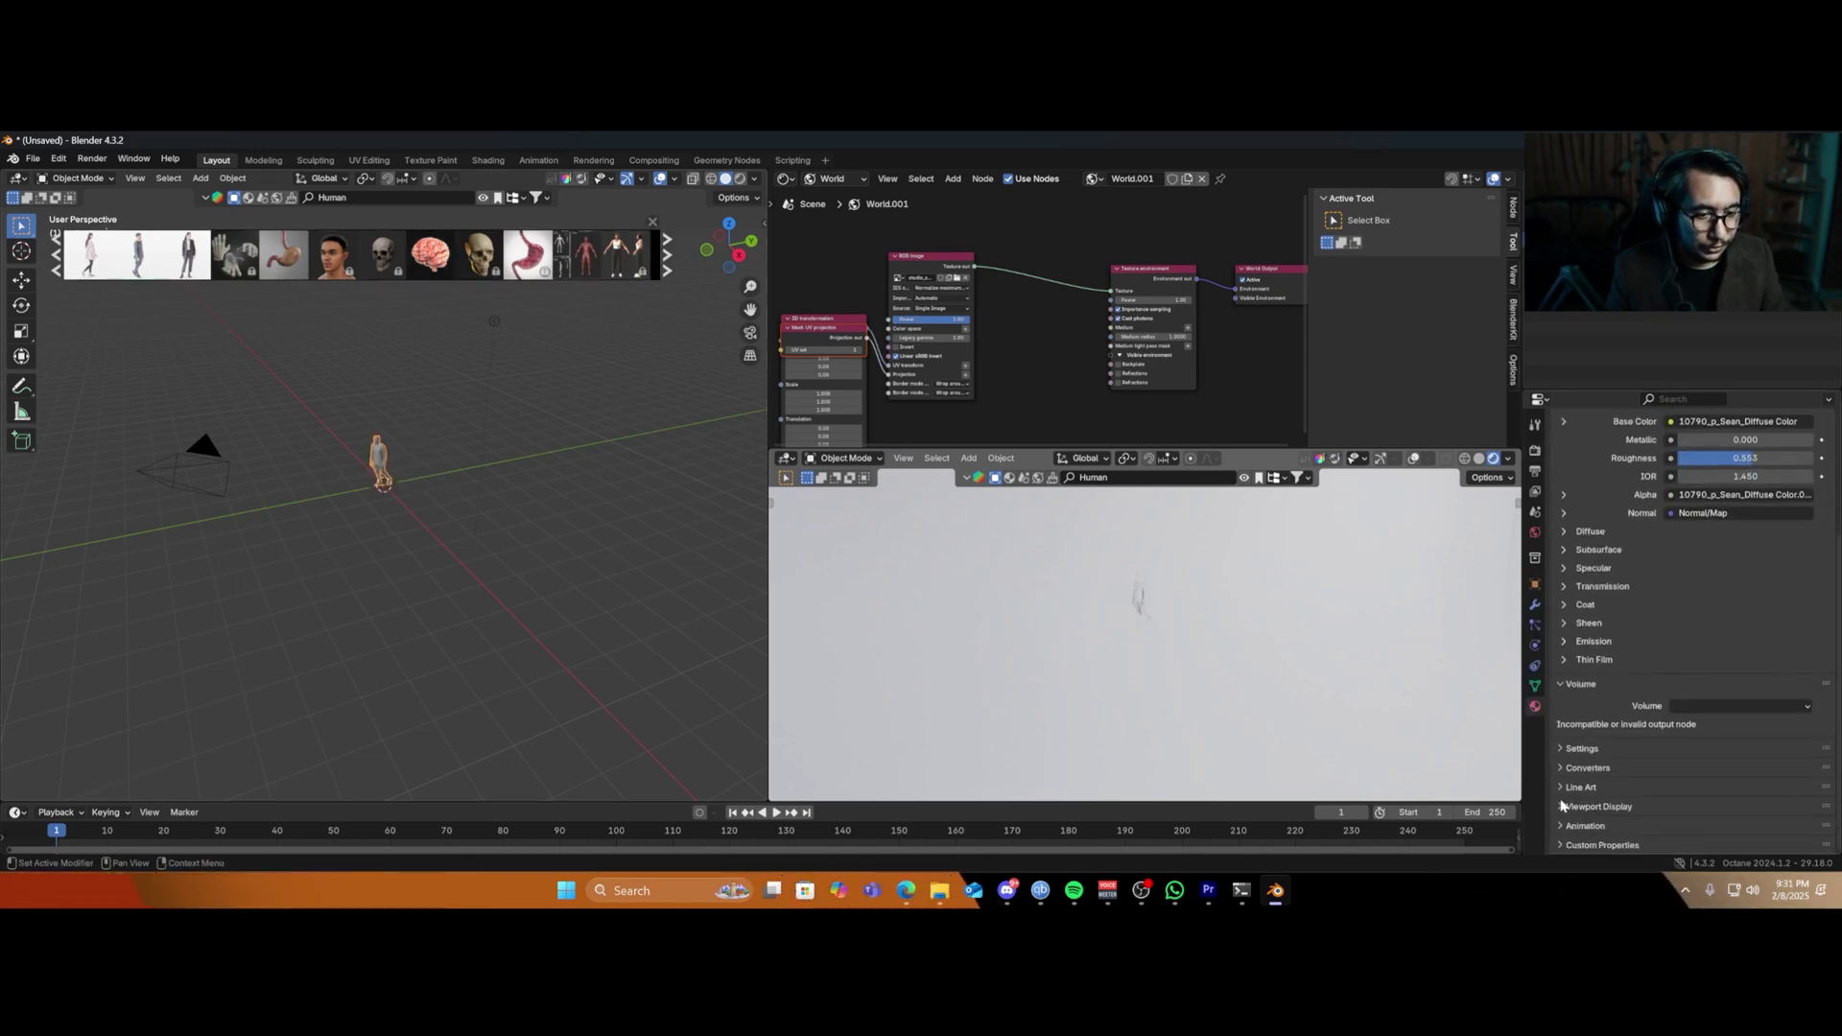
left_click(1570, 769)
left_click(1646, 794)
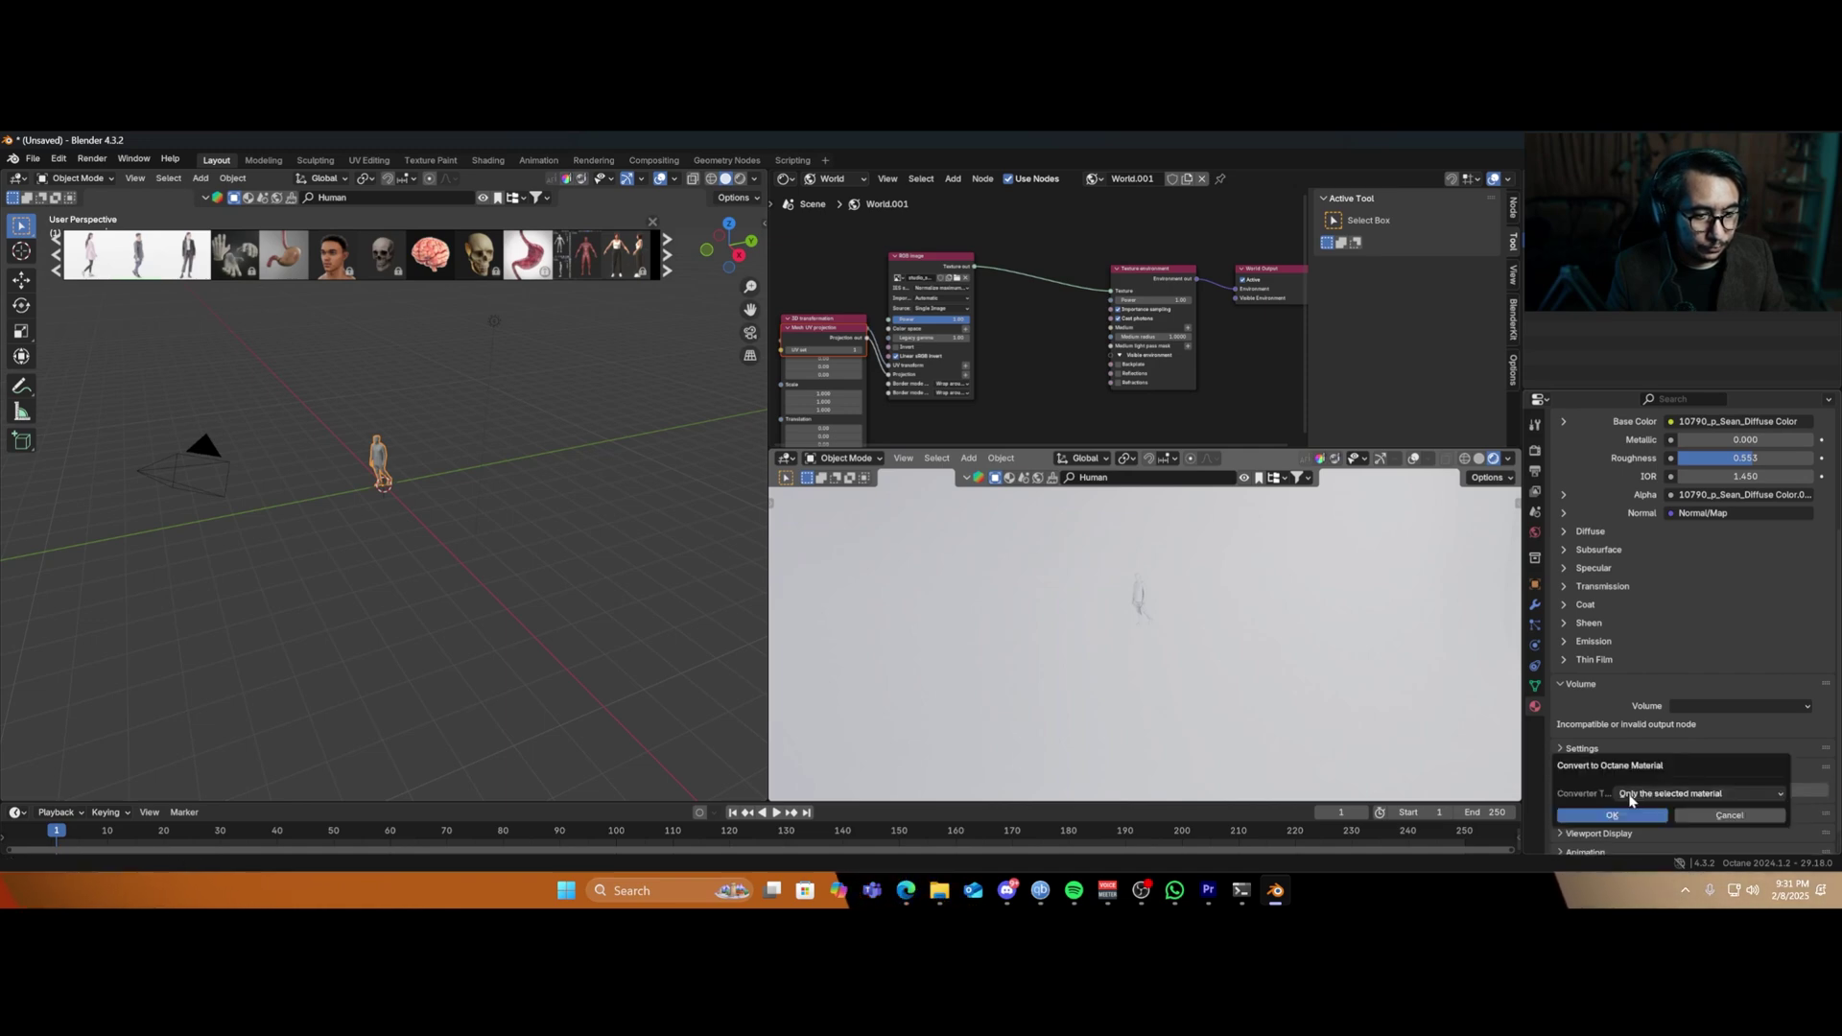
left_click(1612, 815)
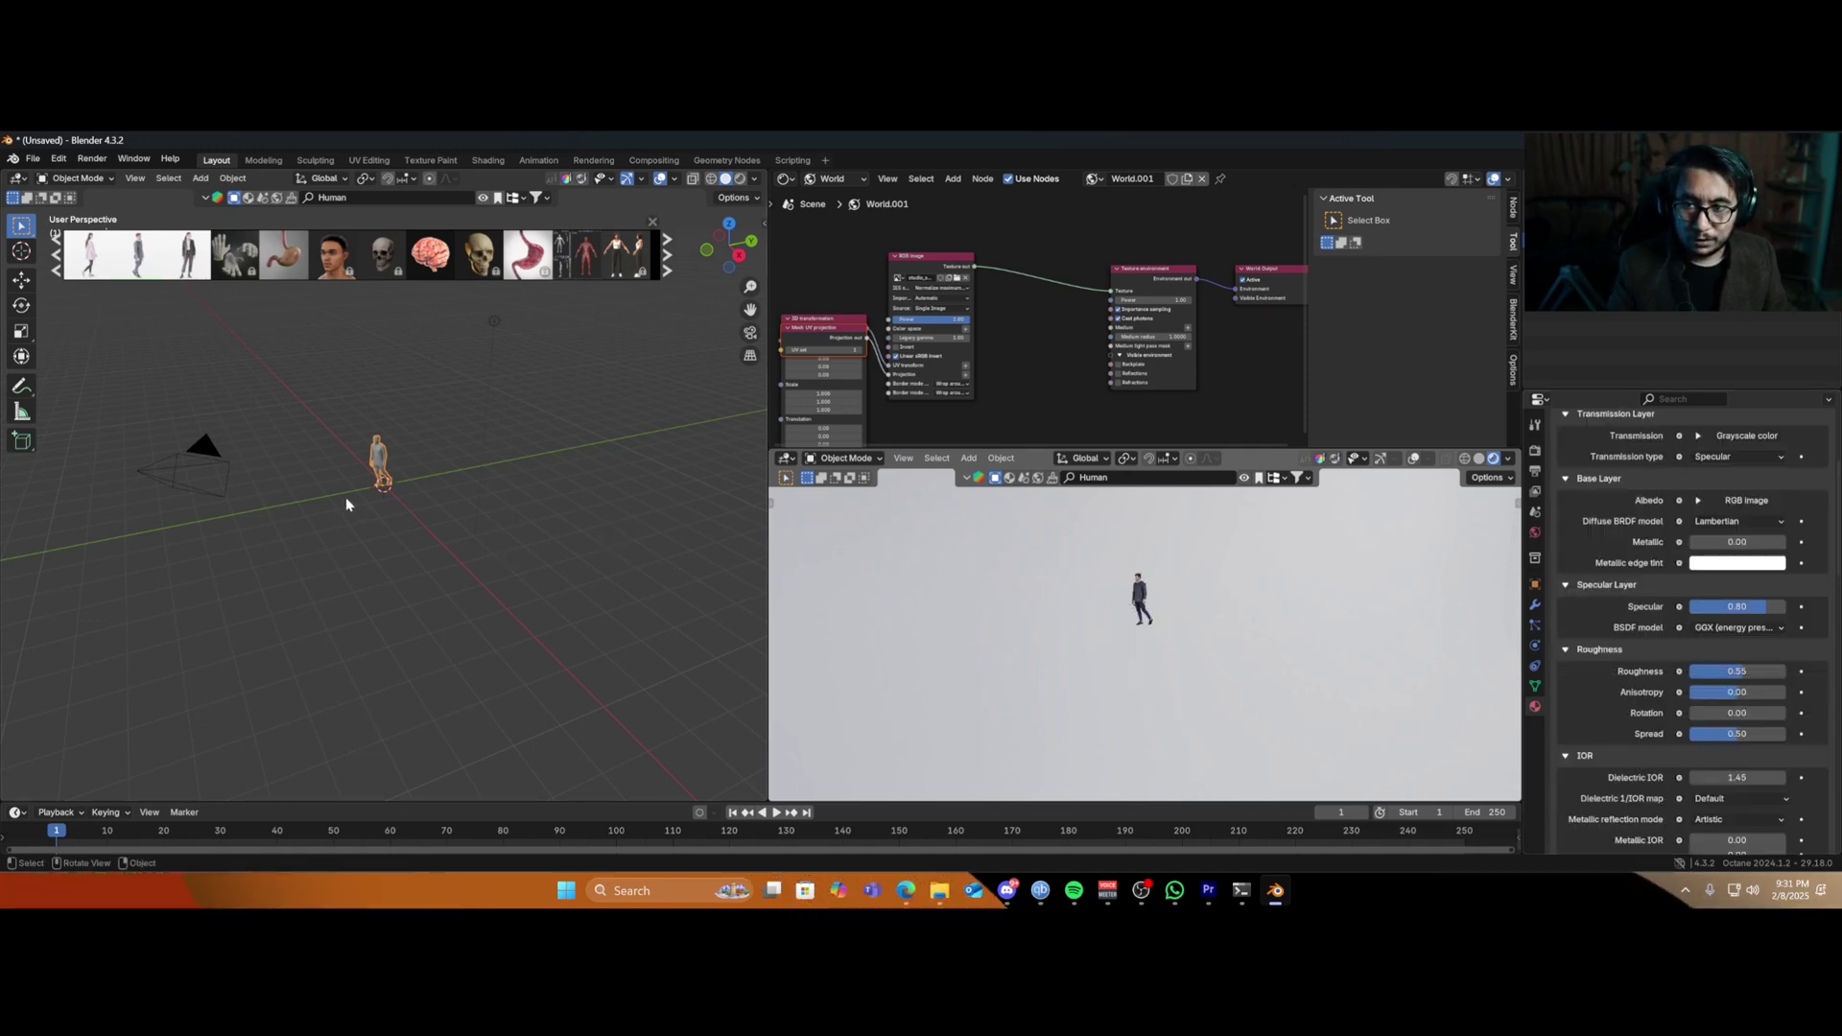
Delete the default light and close the human asset preview strip.
left_click(493, 320)
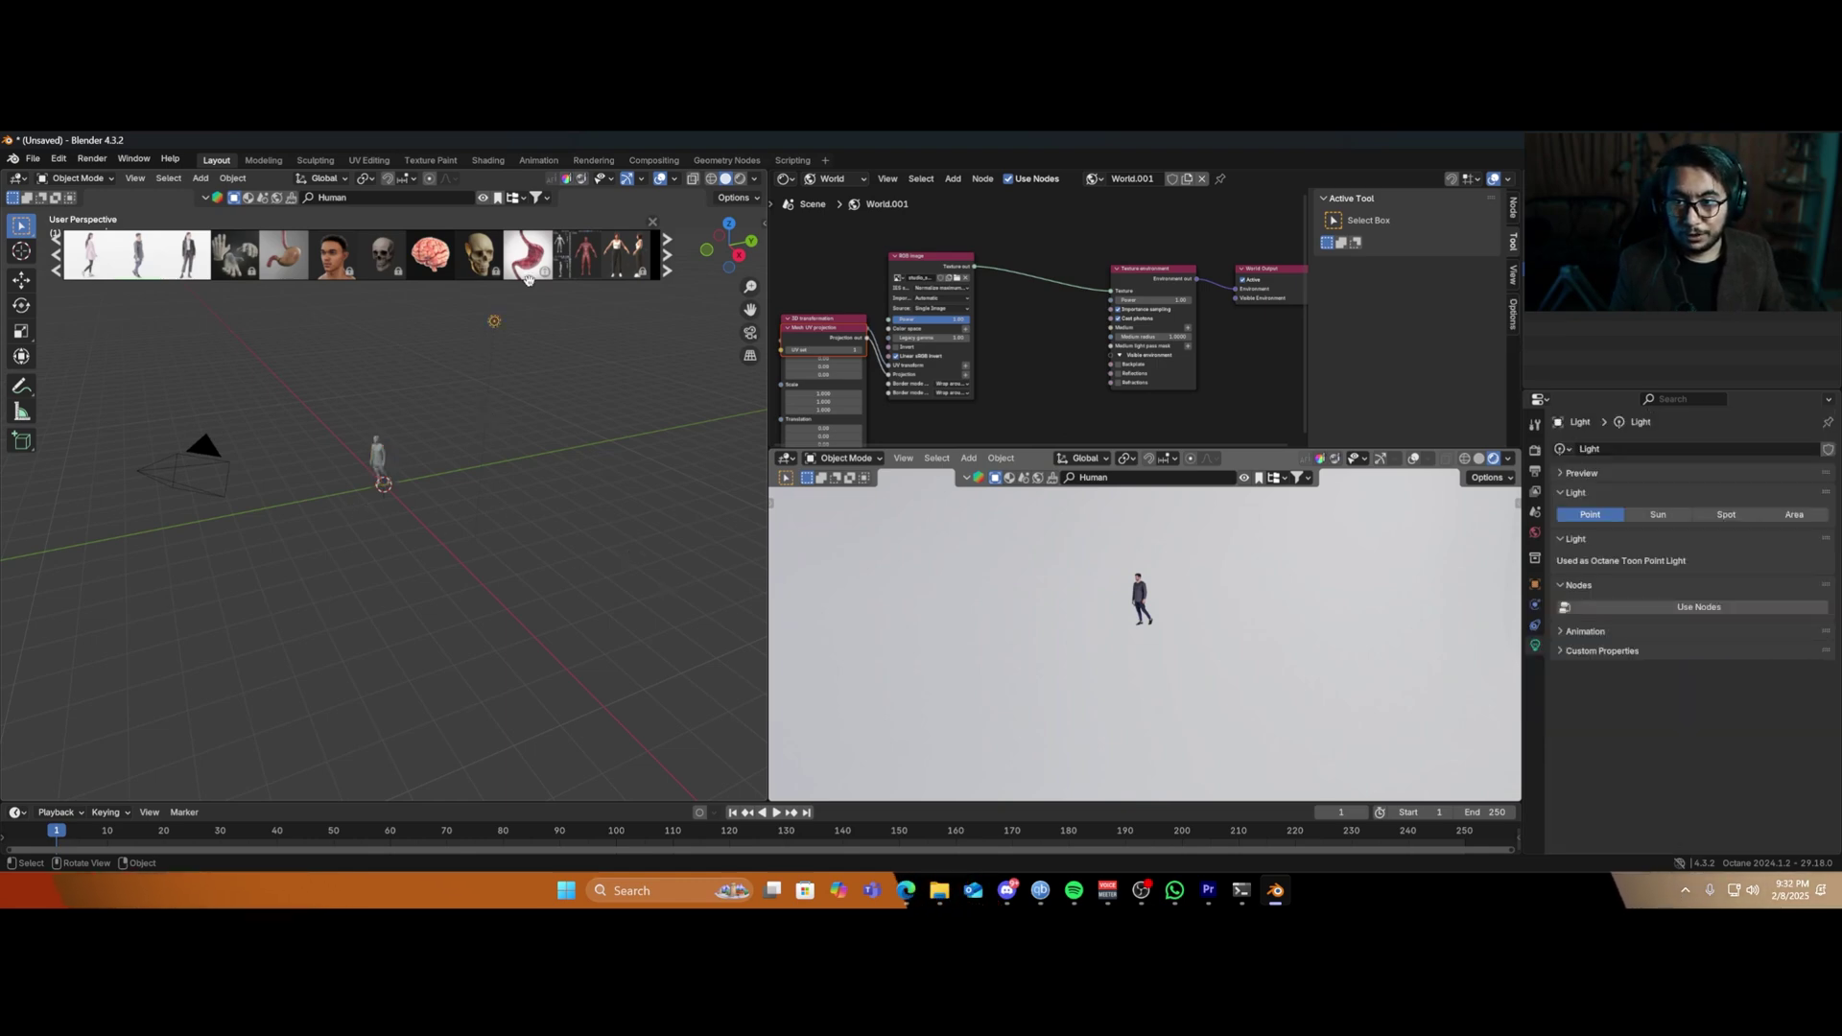
key("x")
left_click(482, 386)
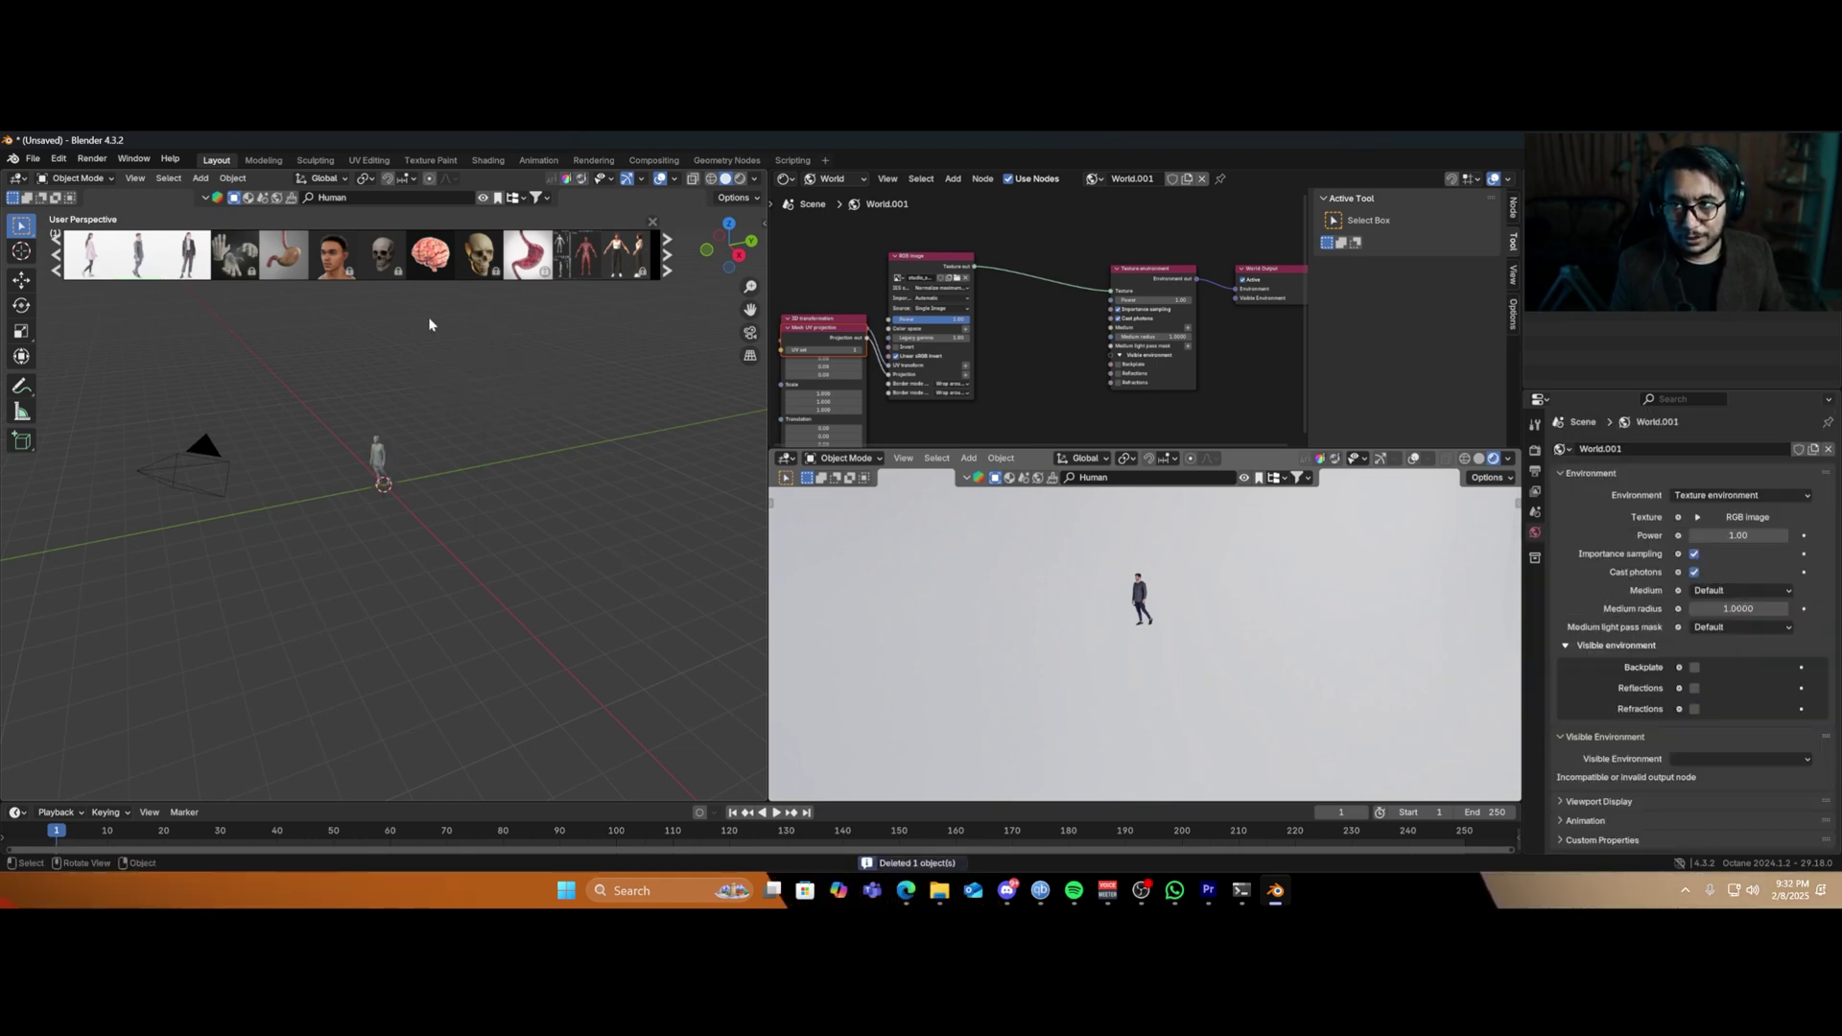
left_click(499, 199)
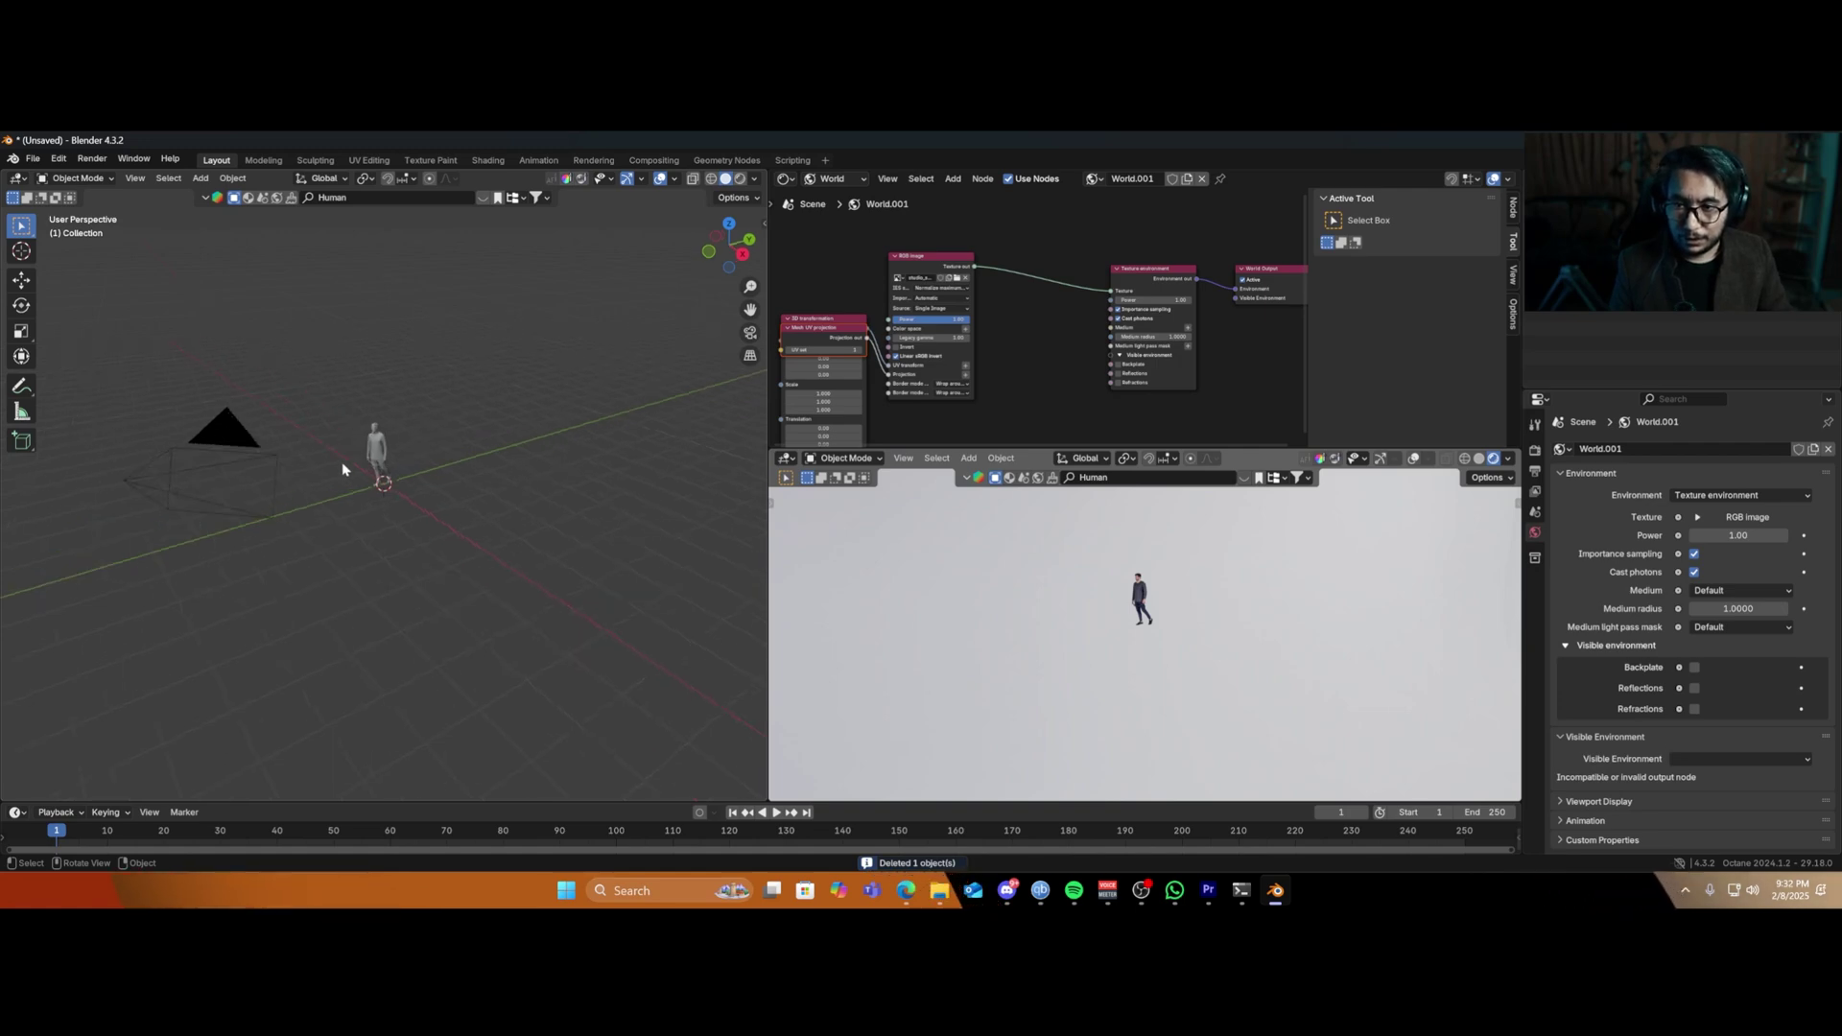
Switch to camera view and walk the camera forward to frame the standing human.
key("KP_0")
key("shift+grave")
key("w")
key("Return")
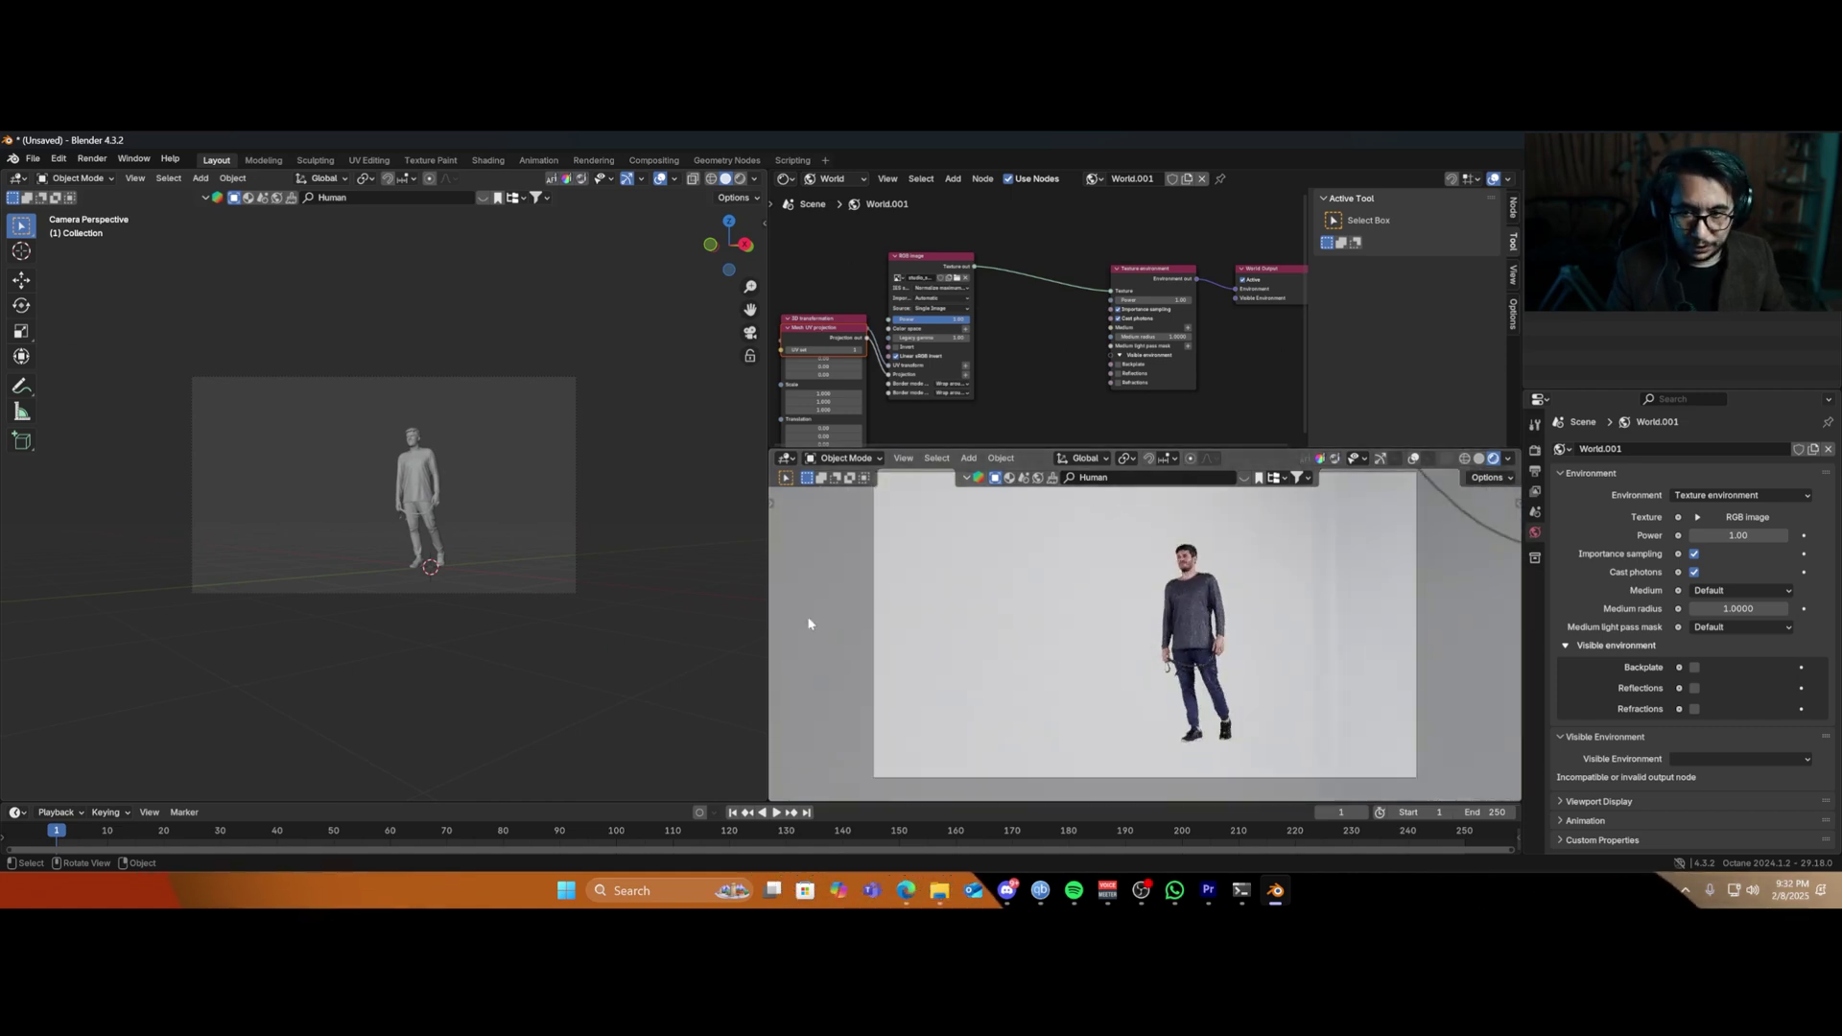
Leave camera view and use File > Defaults > Save Startup File, confirming the overwrite.
scroll(954, 619, "down", 1)
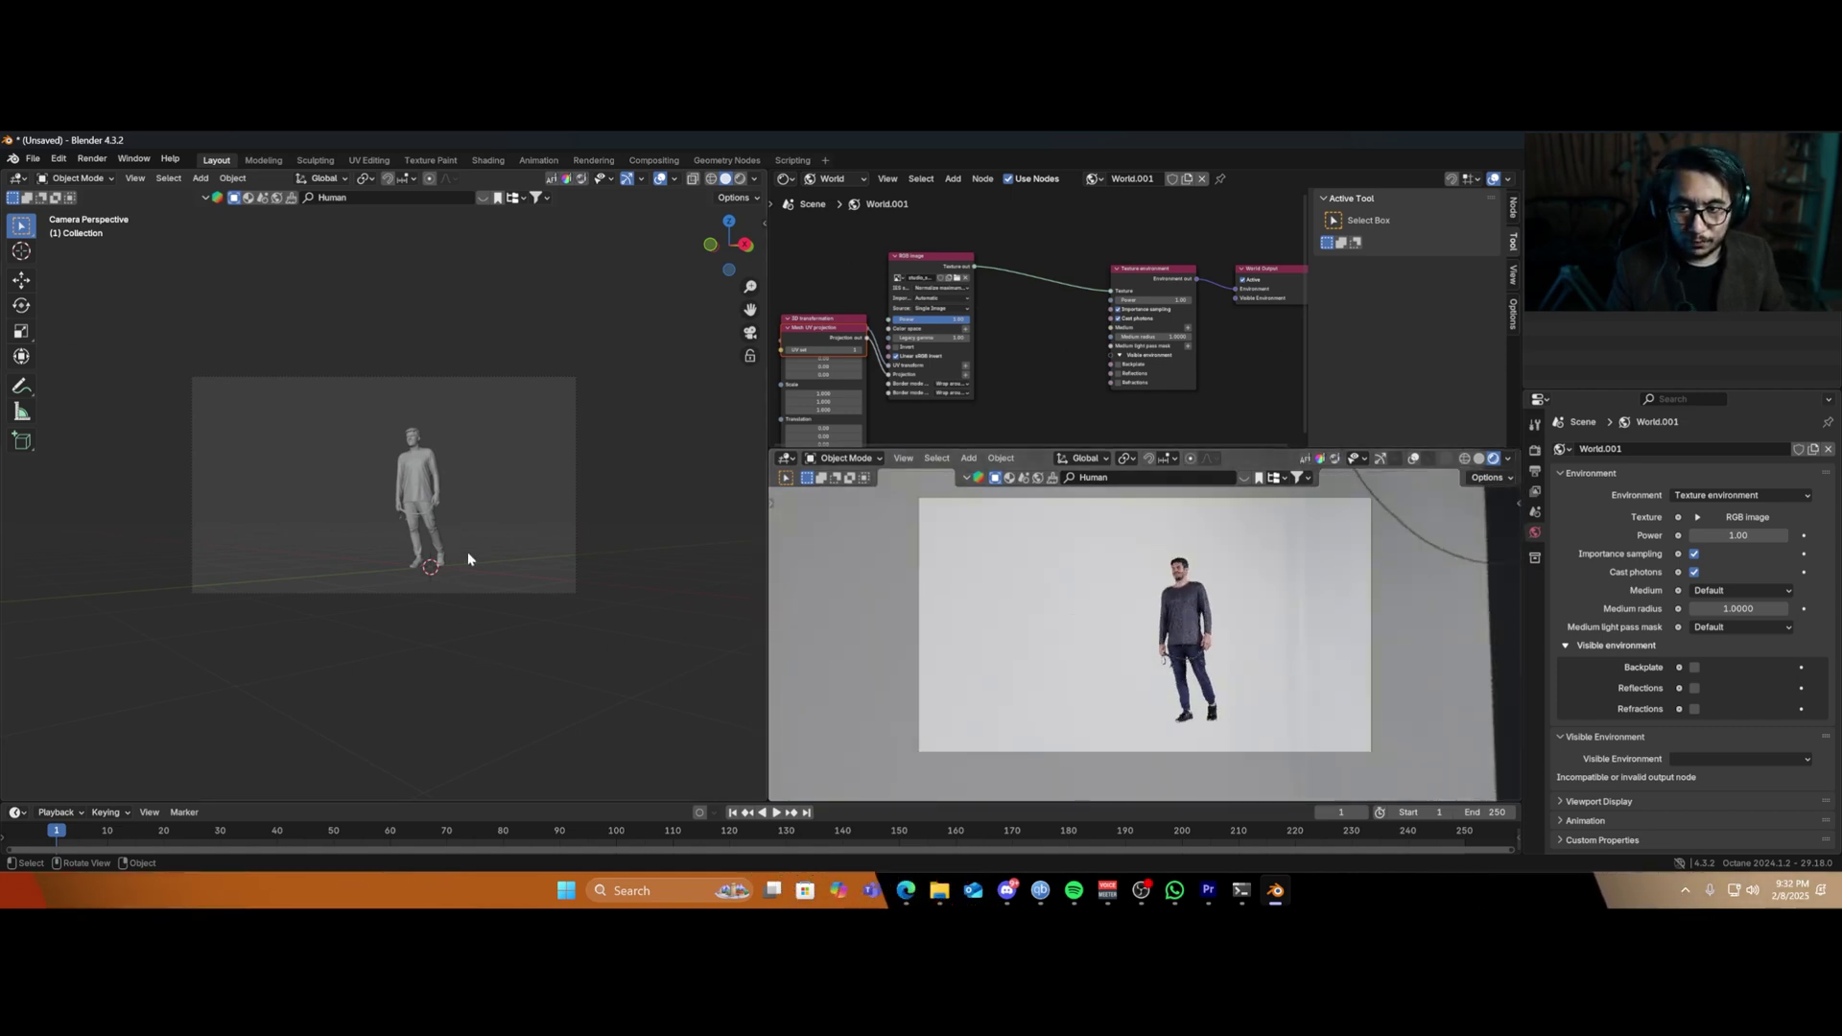
middle_click_drag(468, 560, 510, 590)
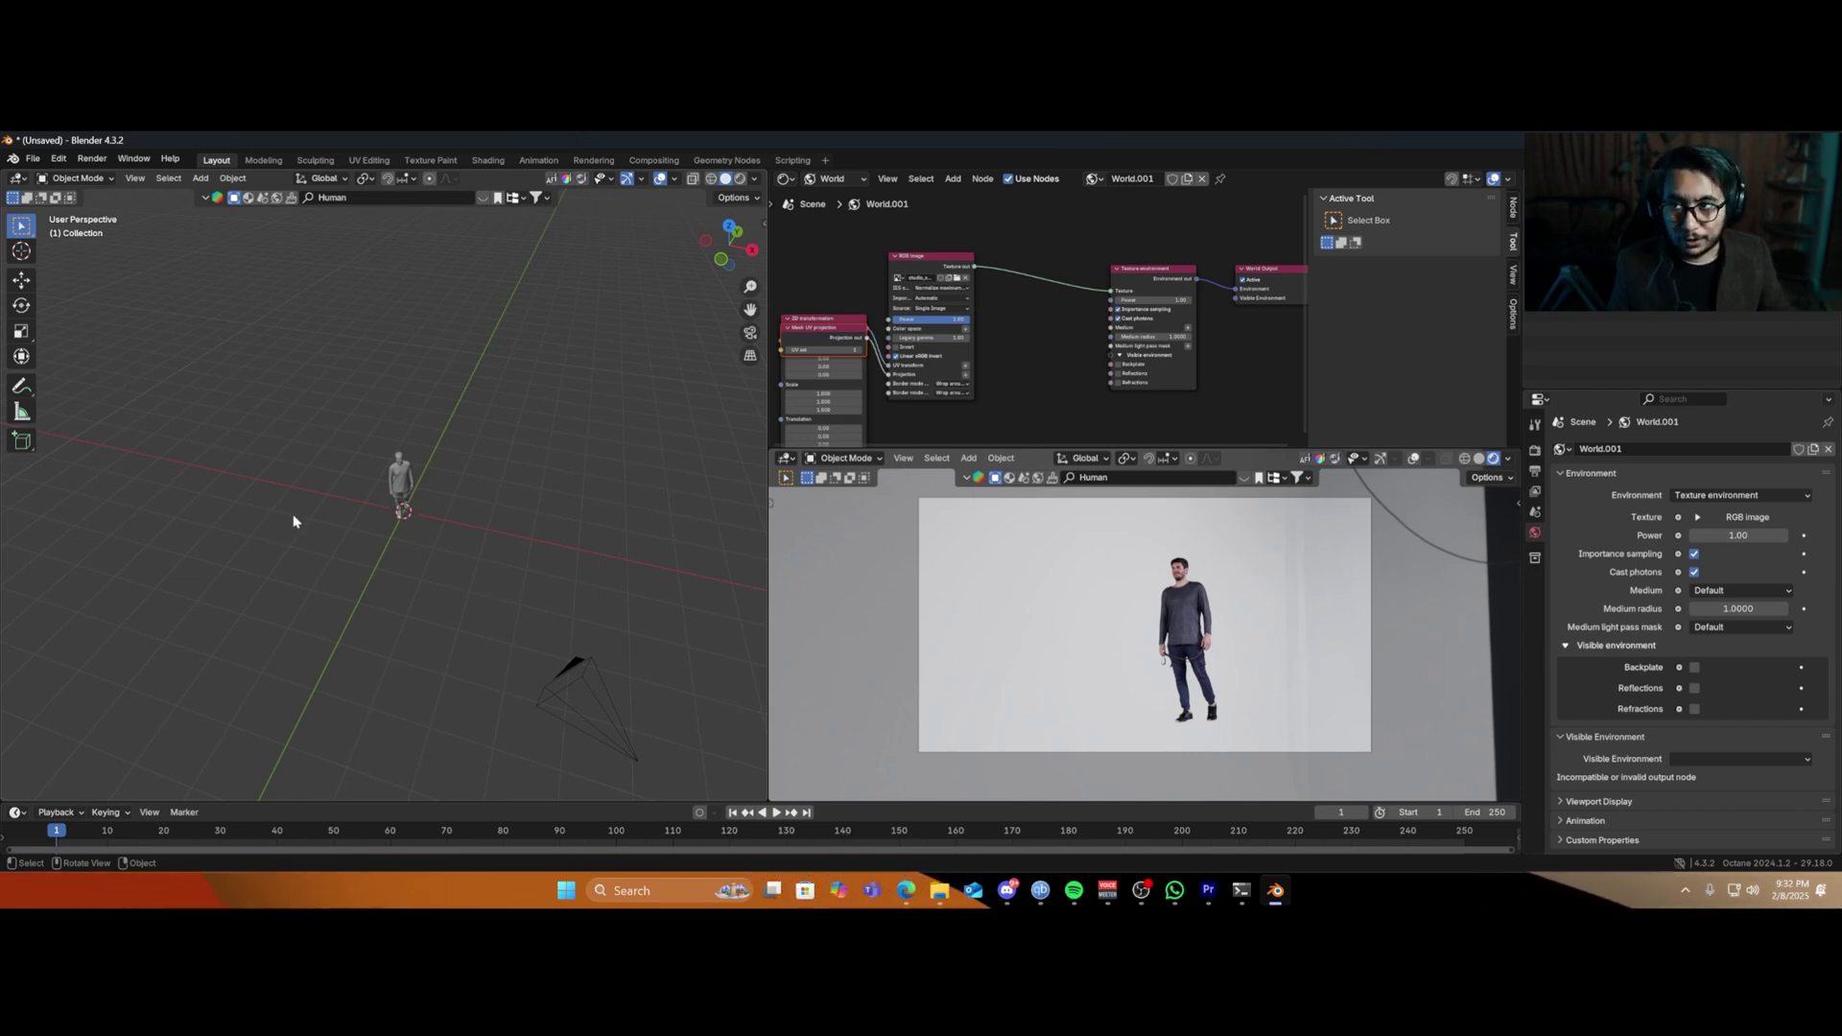
left_click(30, 158)
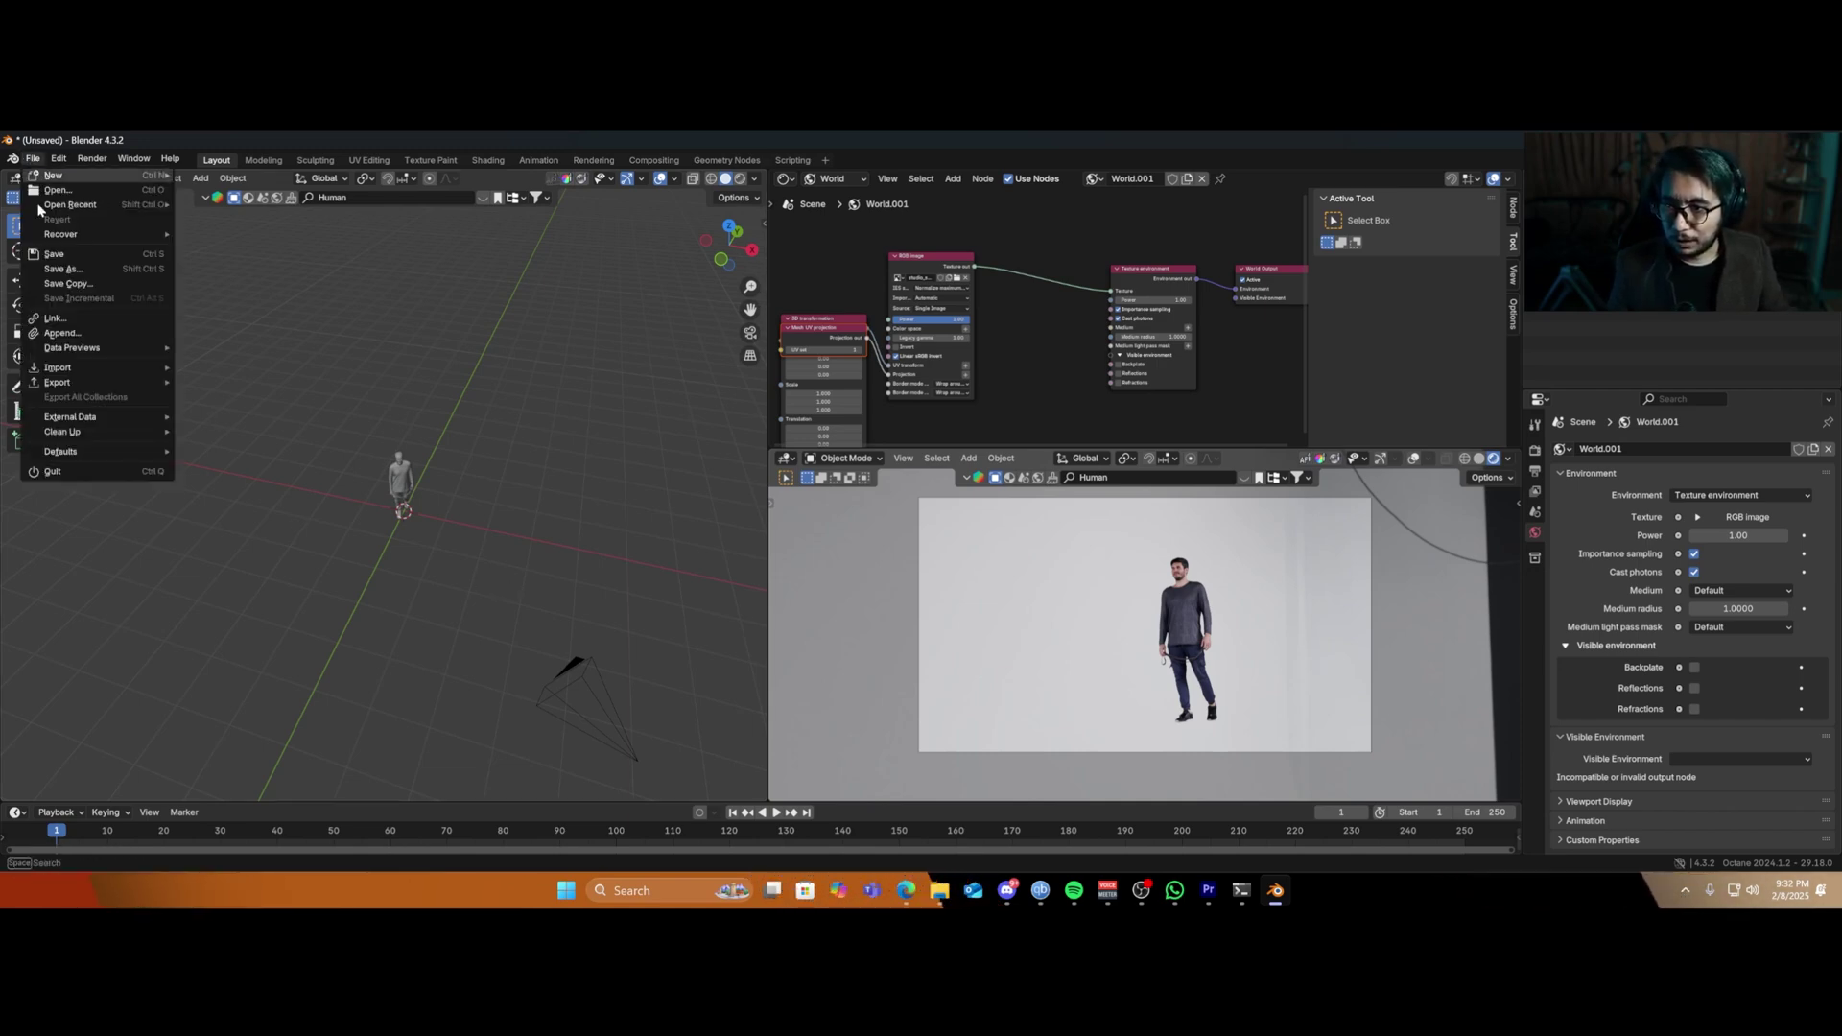
mouse_move(100, 452)
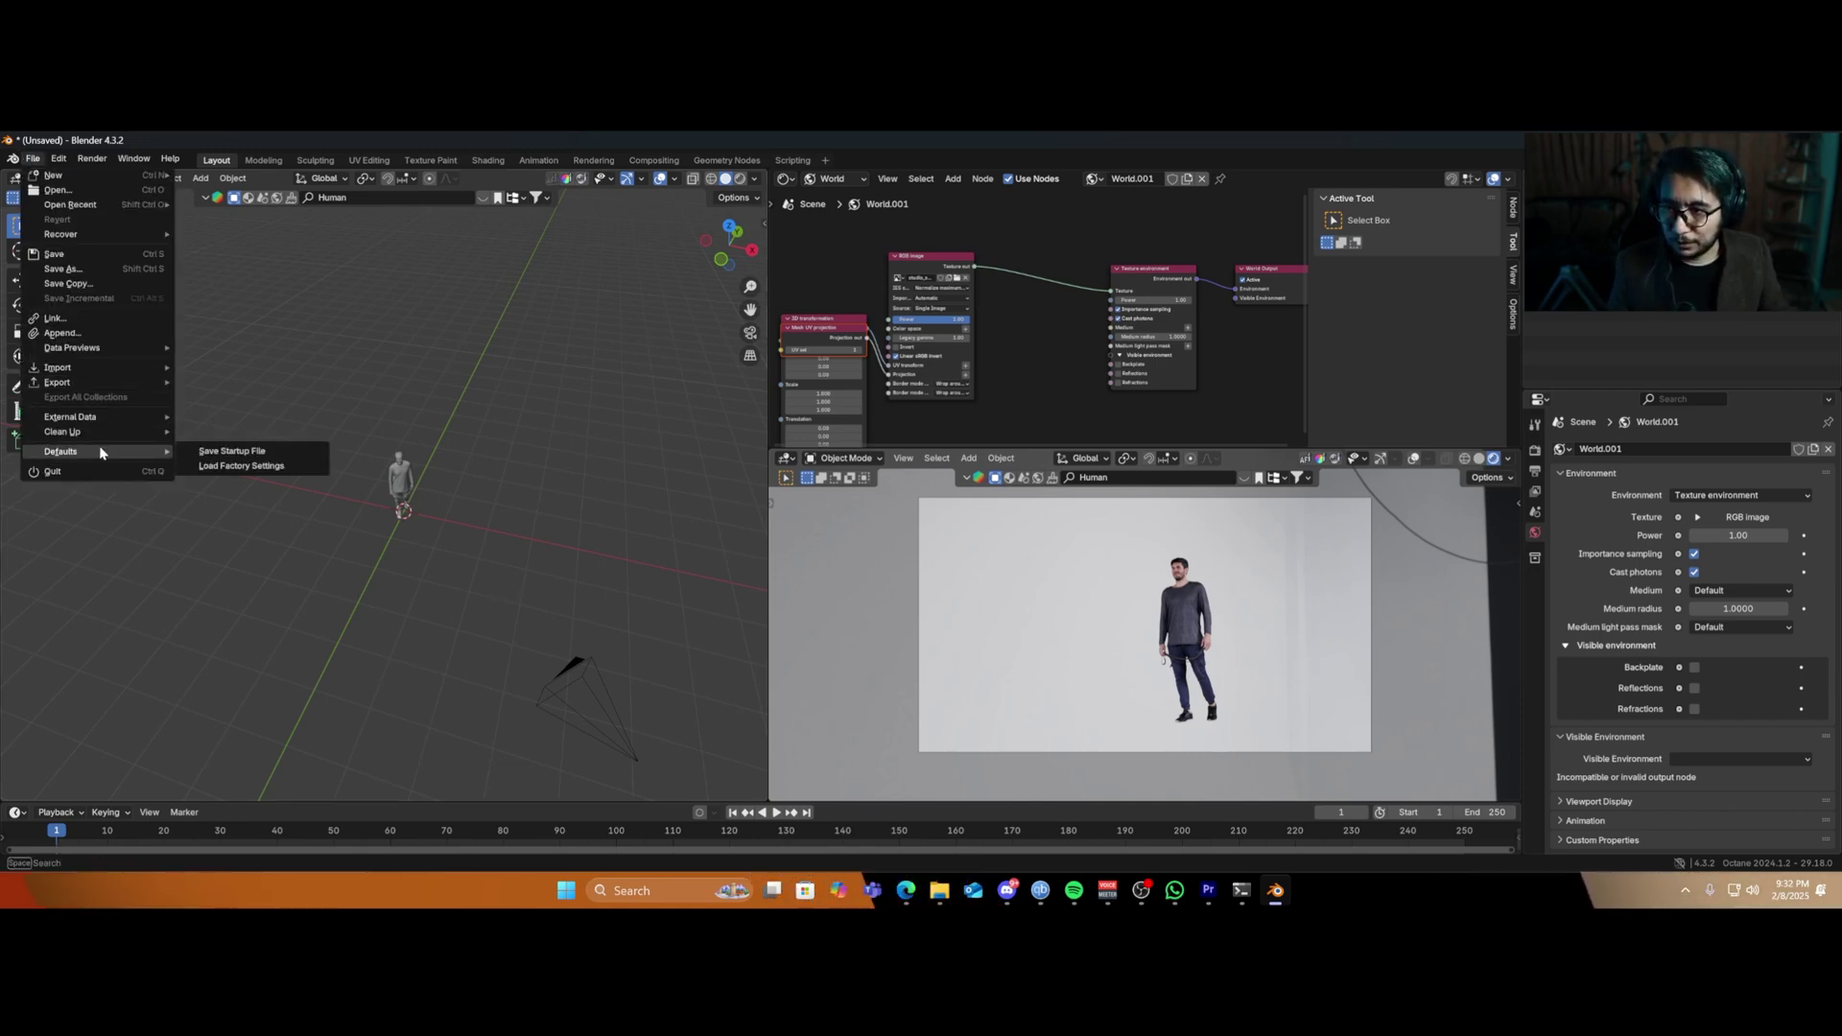
left_click(236, 451)
left_click(864, 531)
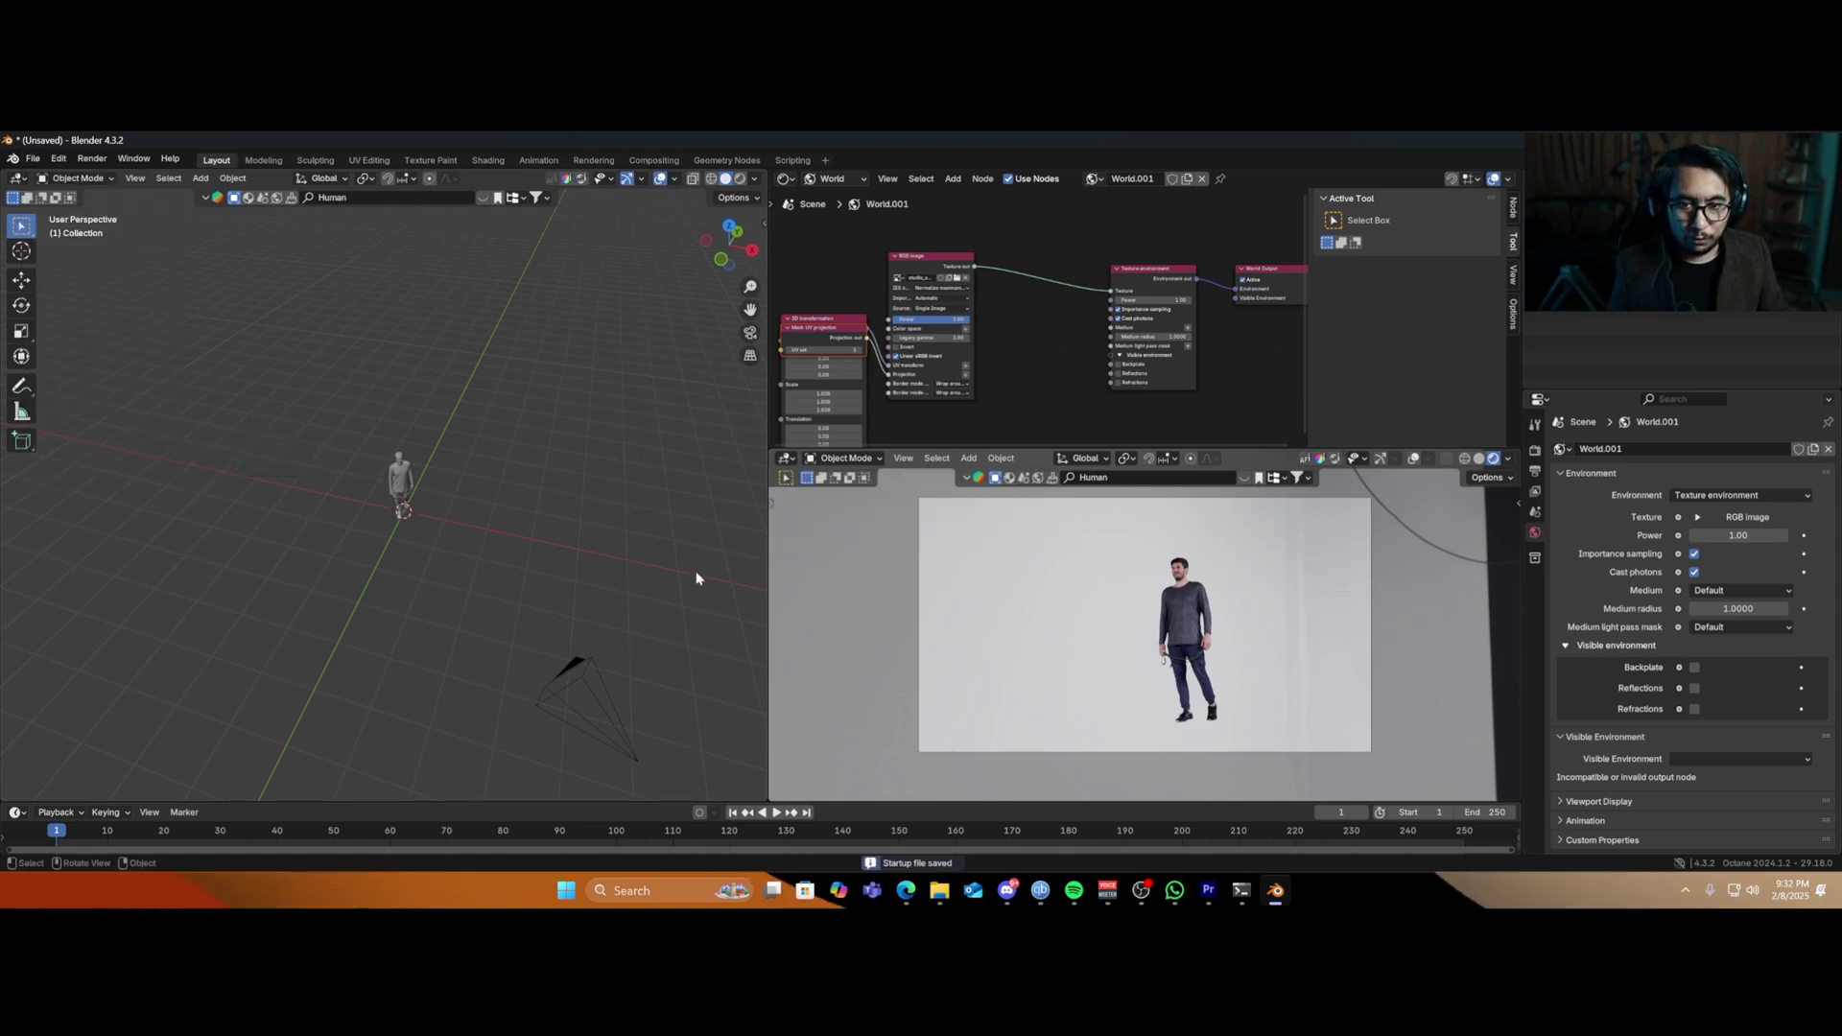